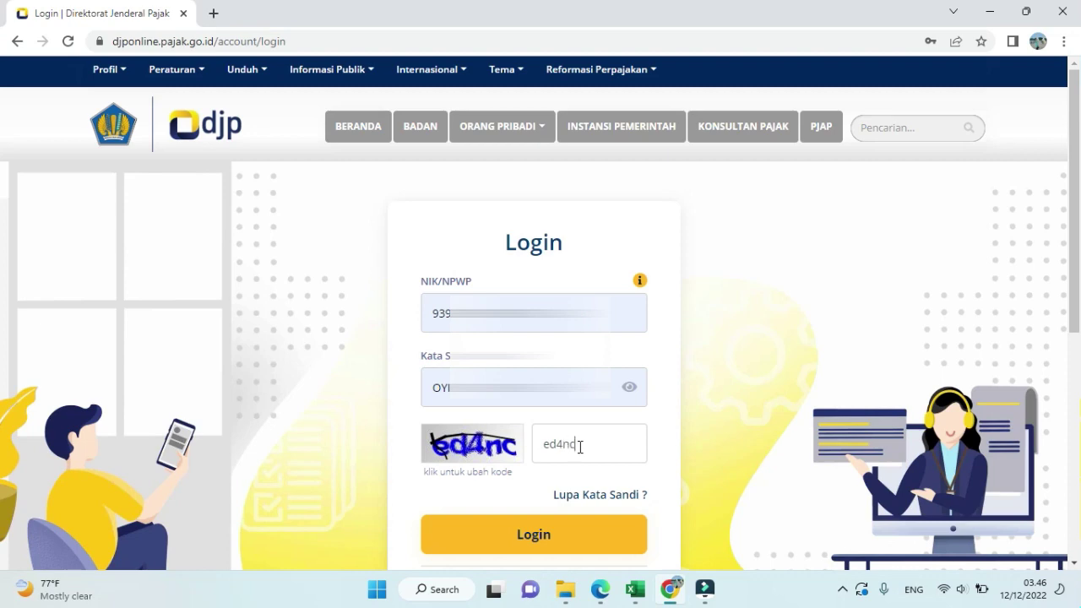
- Sign in and go to the Pajak Penghasilan page listing period 12-2022 deposit slips
click(548, 537)
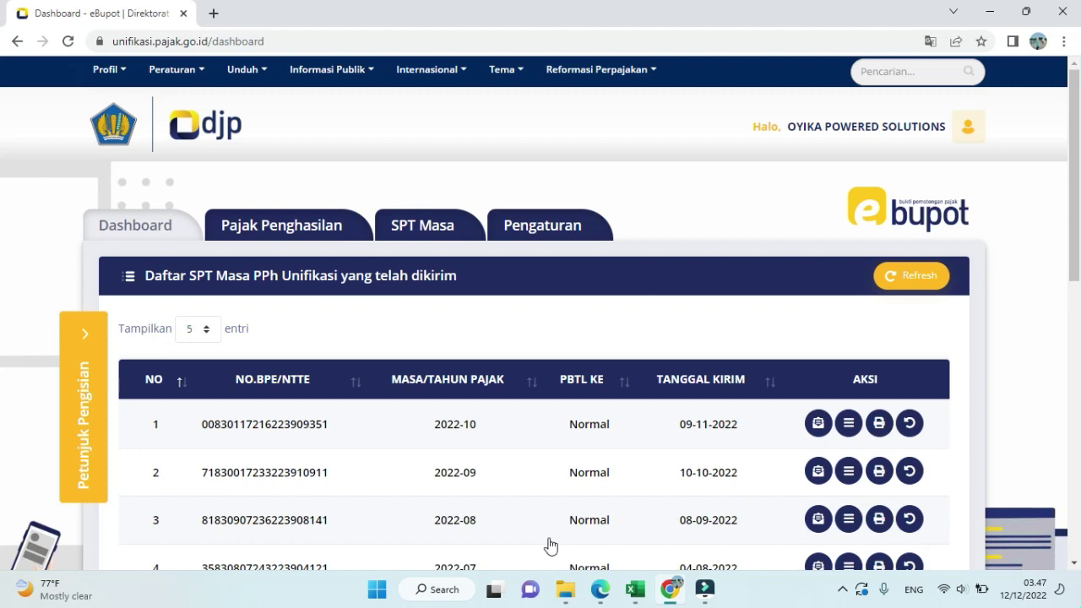
click(265, 218)
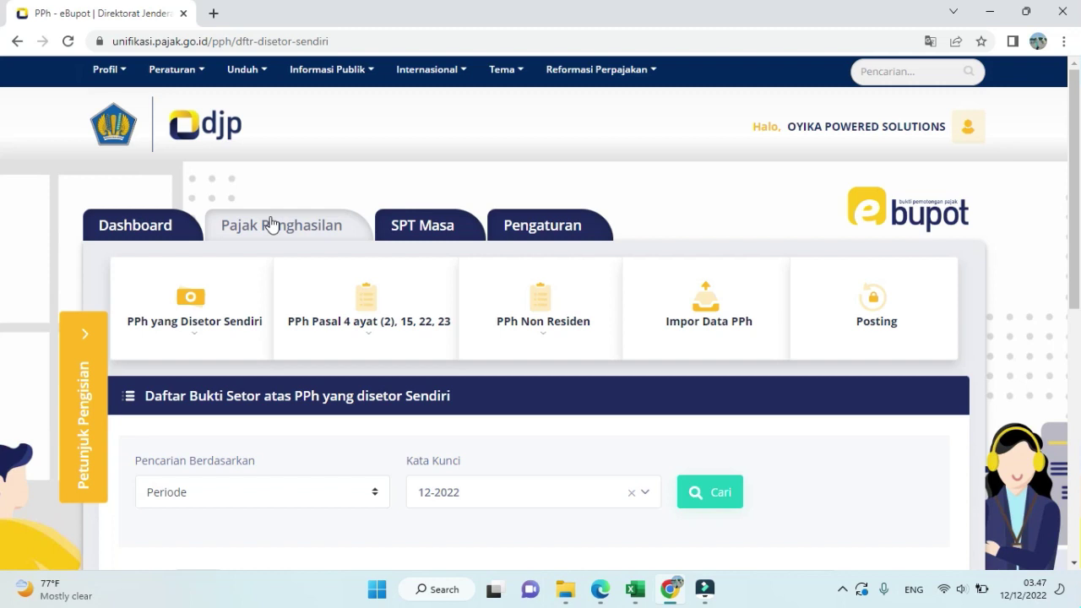
- Start a new Pasal 4(2), 15, 22, 23 slip with tax year 2022 and period November
click(368, 334)
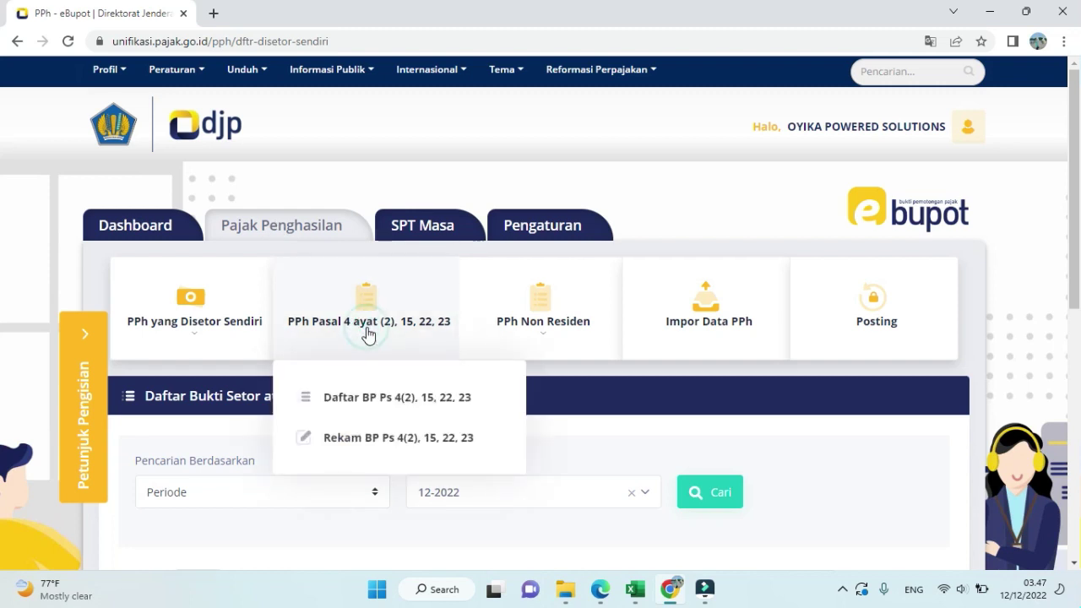
click(353, 445)
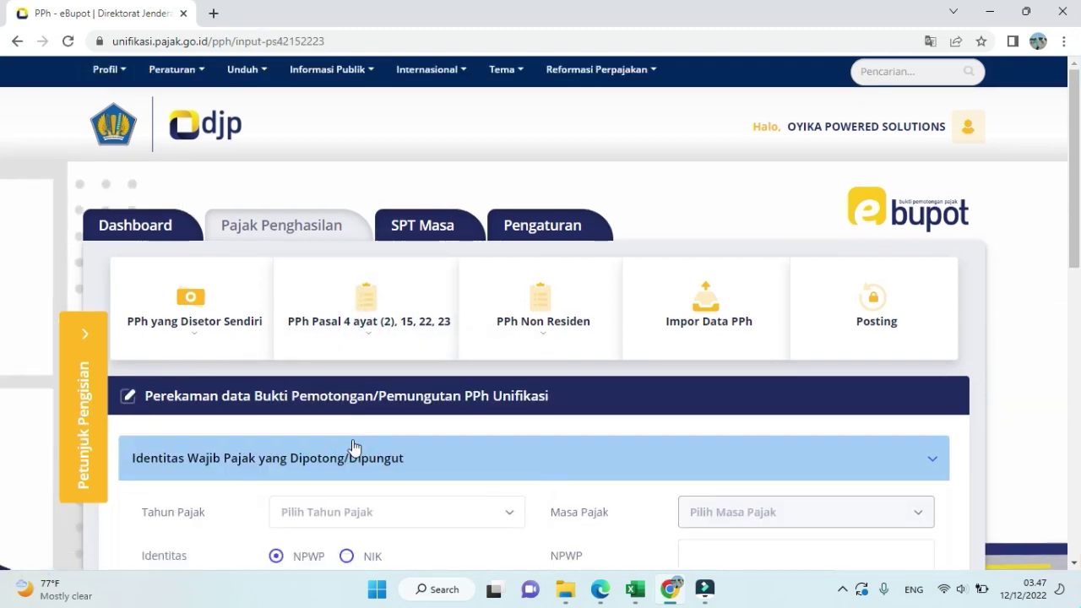
scroll(375, 369, down, 2)
click(375, 369)
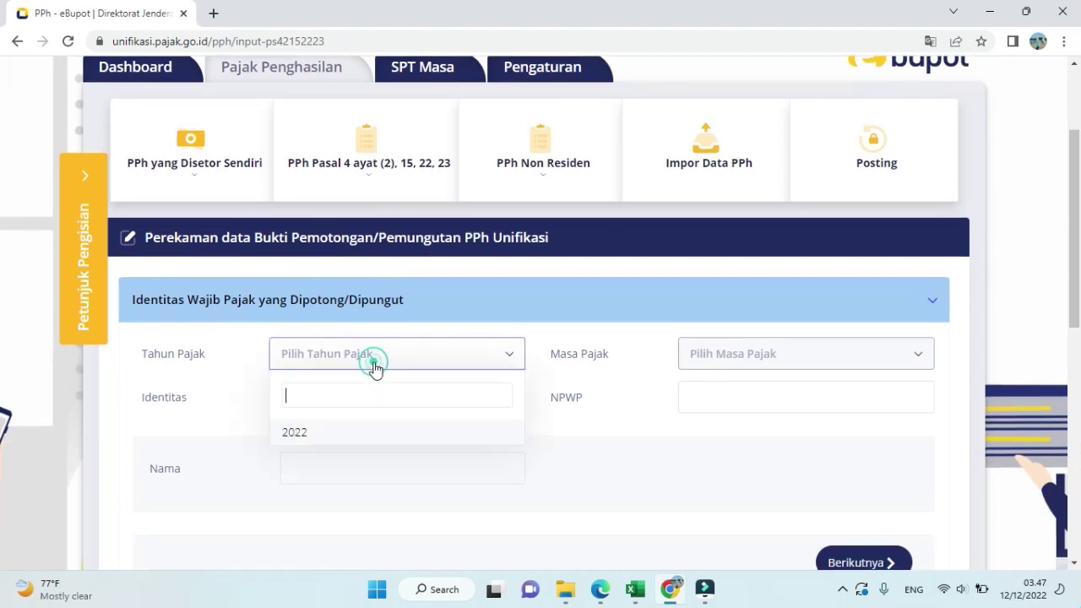
click(375, 436)
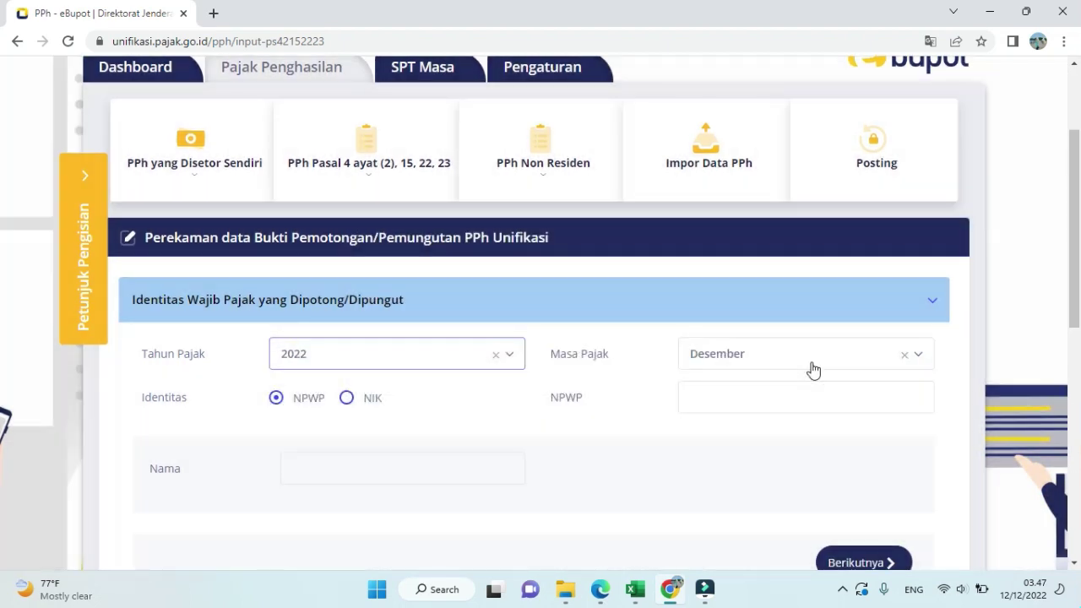
click(813, 369)
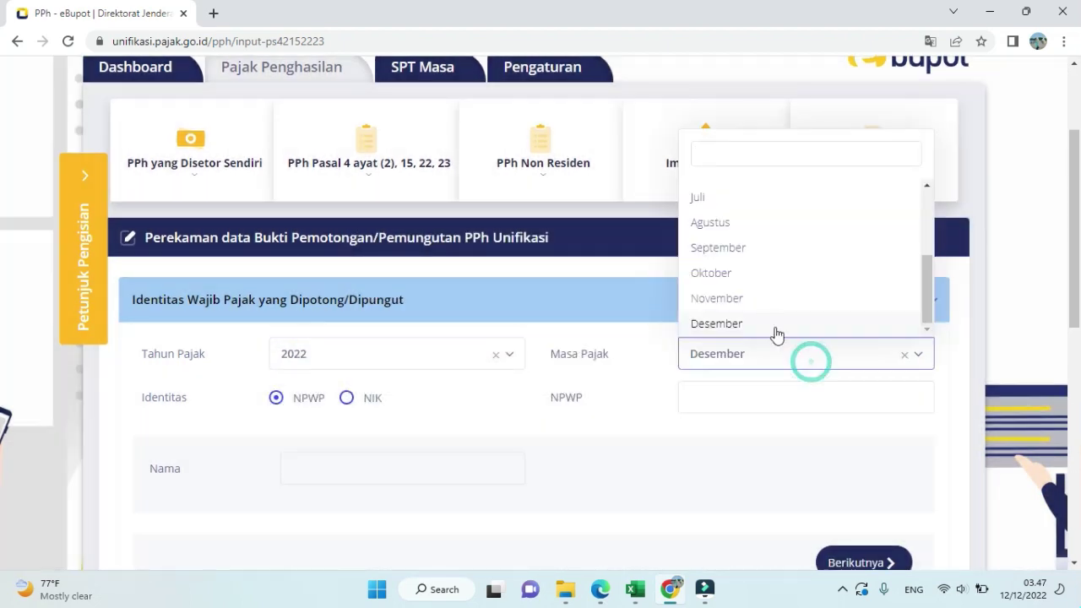
click(770, 299)
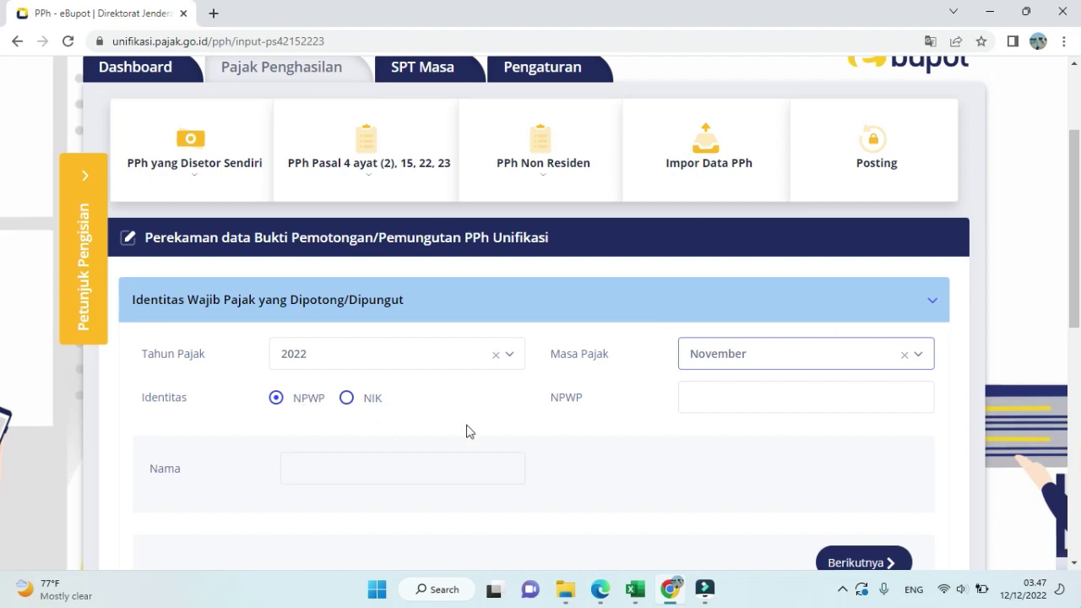
- Enter and verify the payee's NPWP, then continue to the income section
click(688, 402)
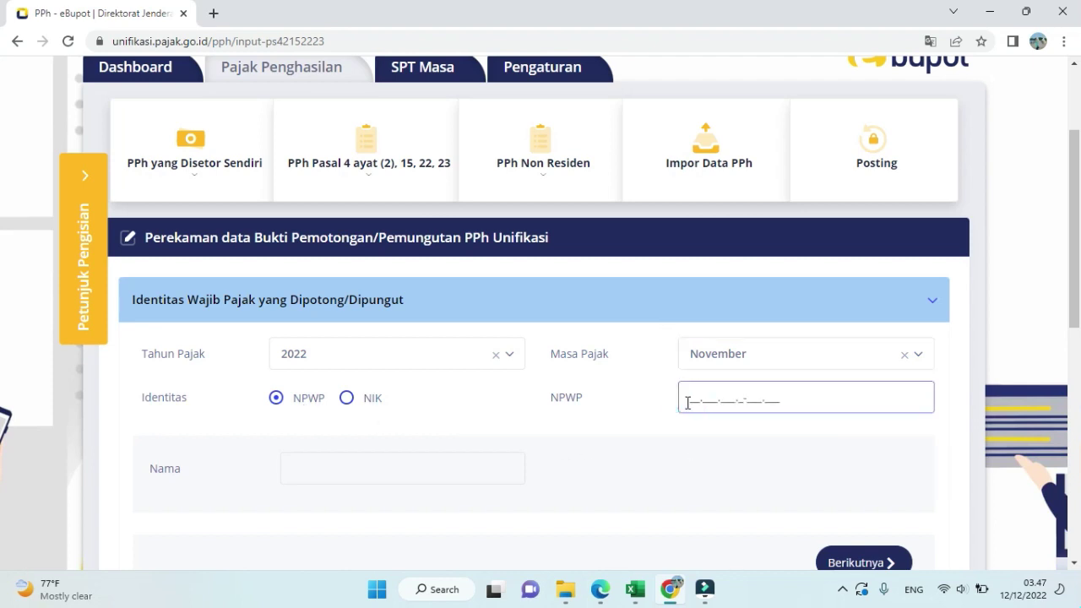
text(41)
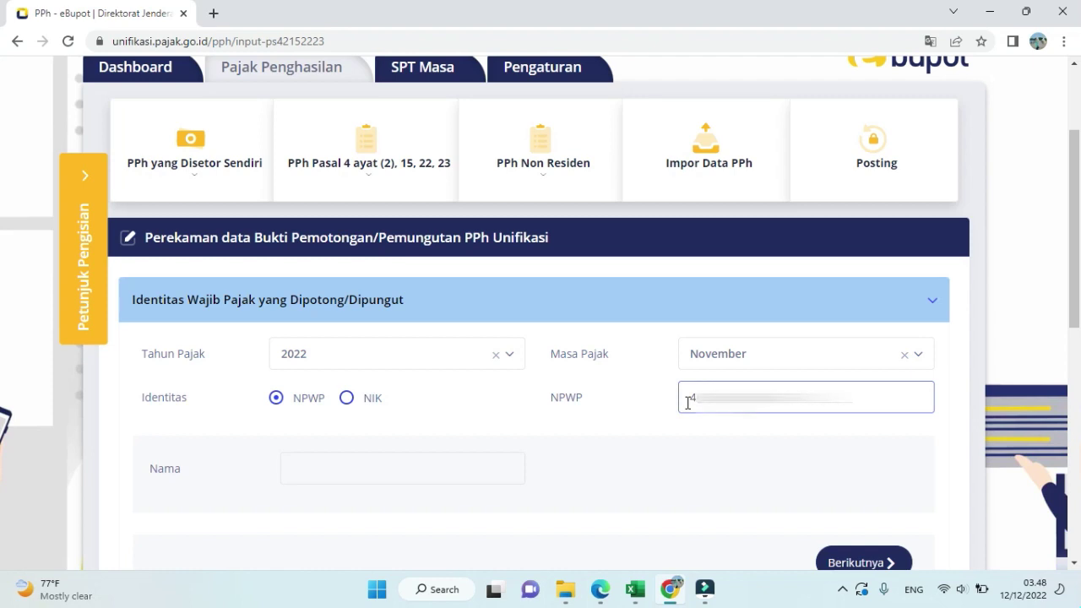
key(Tab)
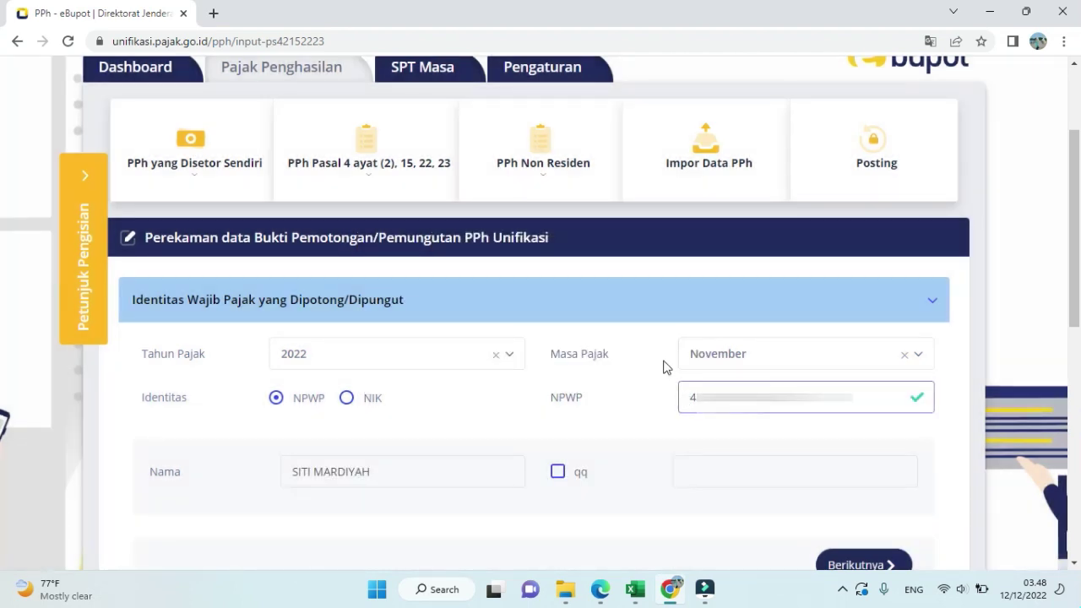
scroll(663, 368, down, 1)
click(853, 492)
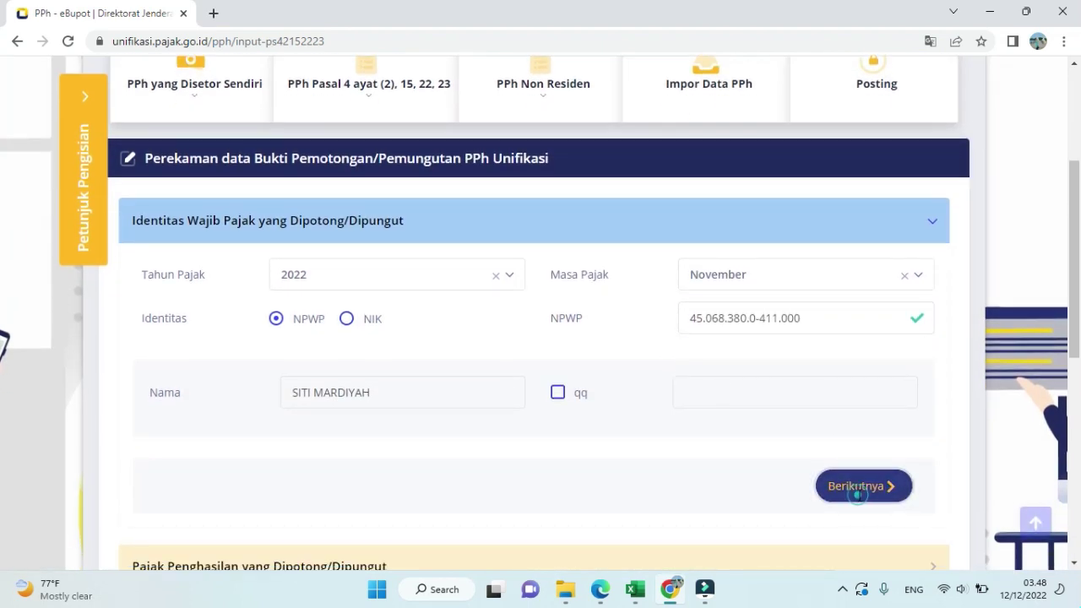
- Search 'tanah' and choose tax object code 28-403-02 Persewaan Tanah dan/atau Bangunan
click(550, 345)
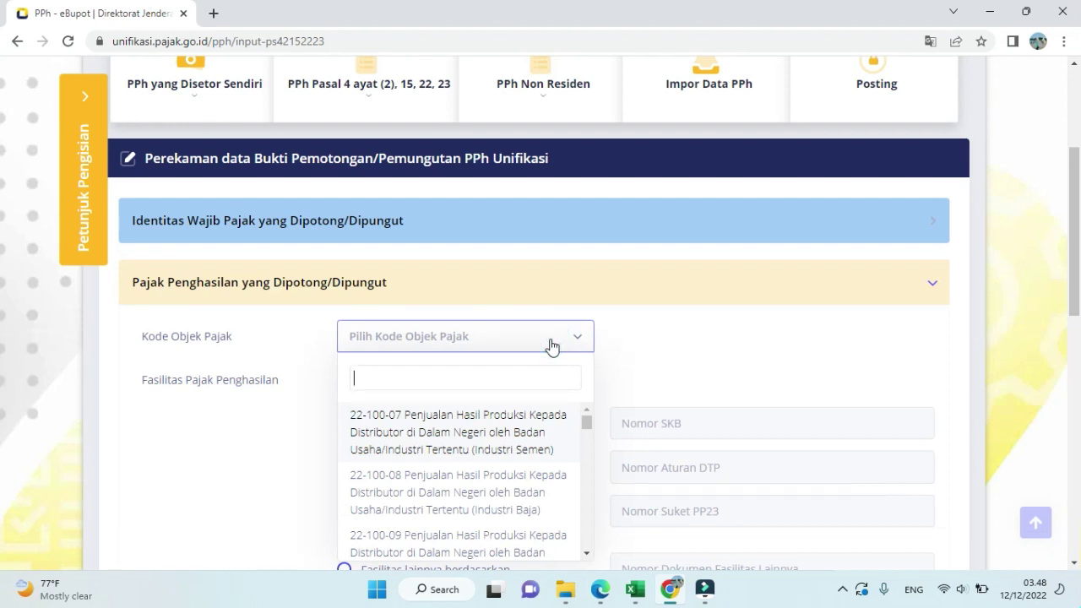
click(582, 342)
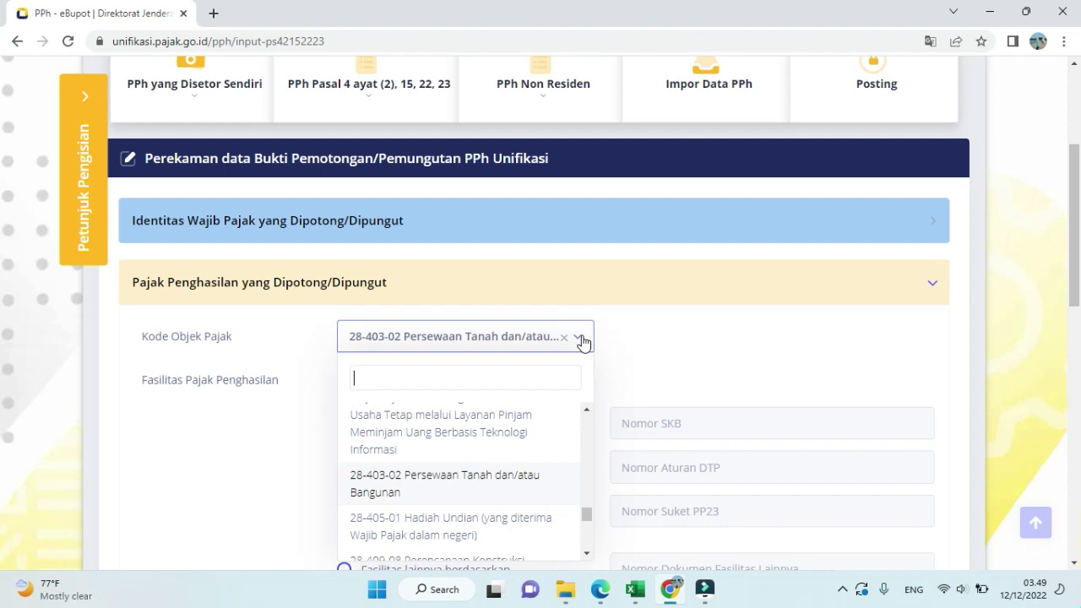
text(tanag)
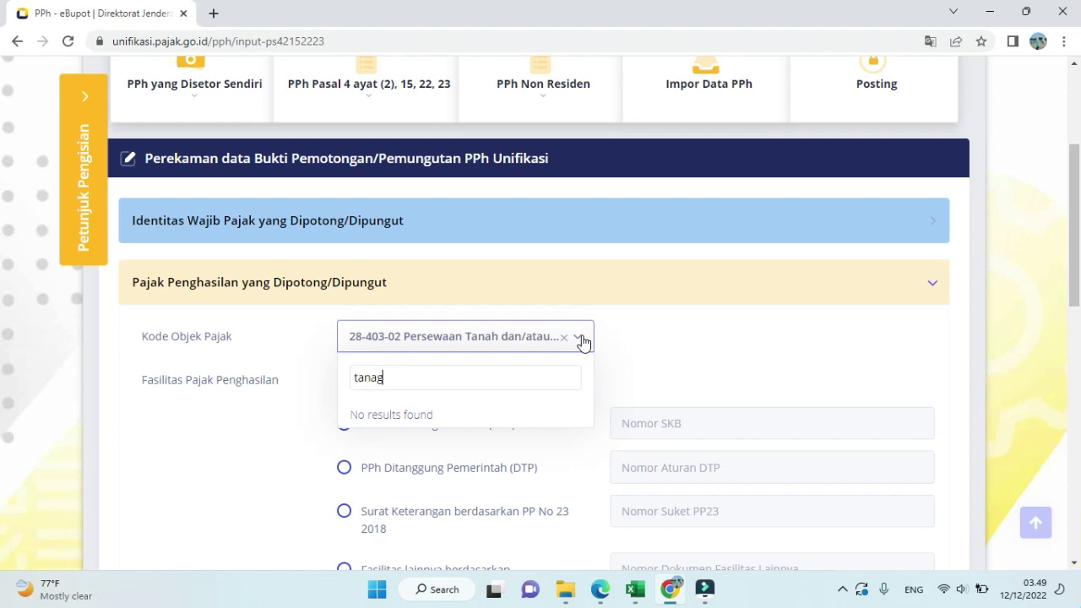
key(BackSpace)
text(h)
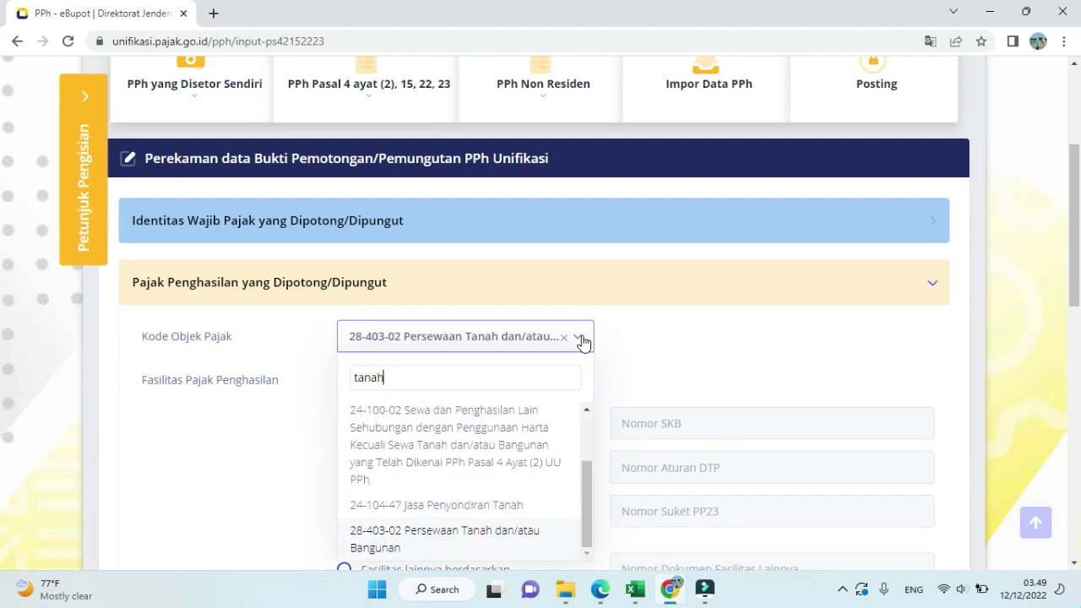
click(501, 531)
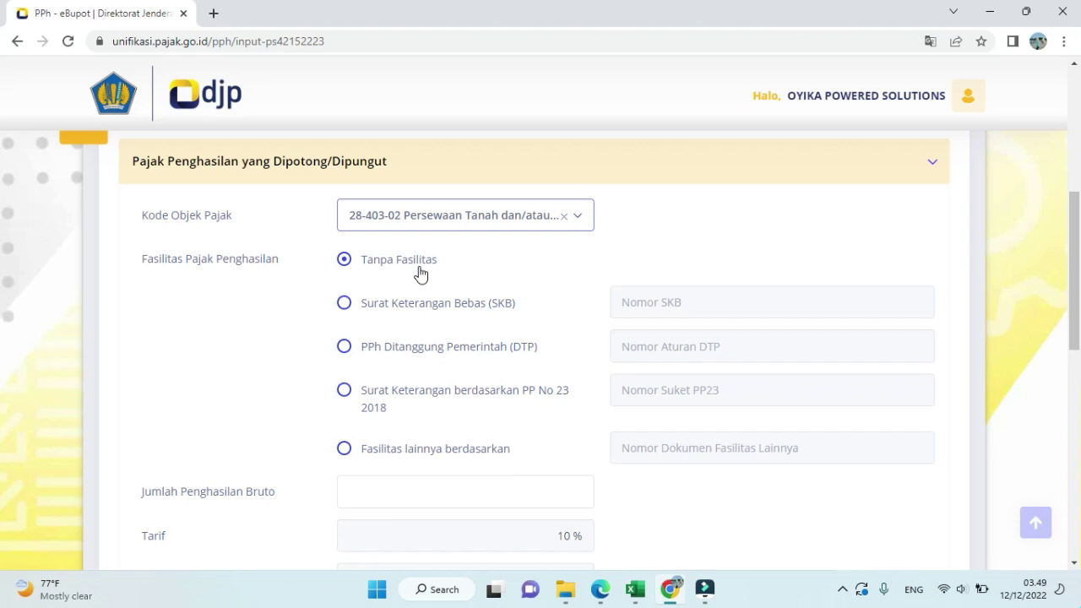
- Enter gross income 10.000.000, giving 1.000.000 PPh withheld at 10%
scroll(421, 274, down, 2)
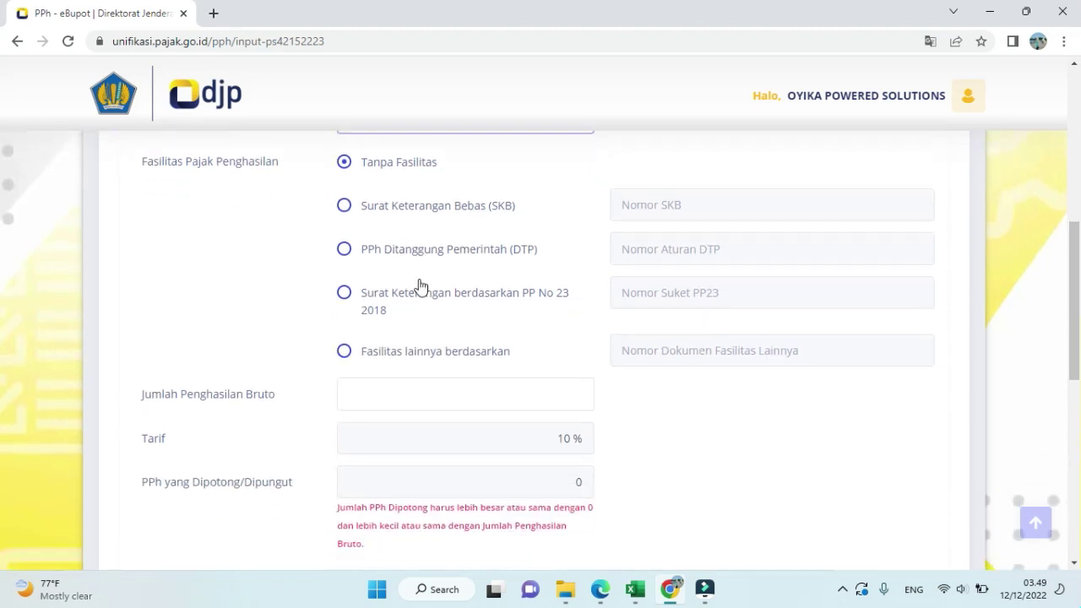
click(443, 338)
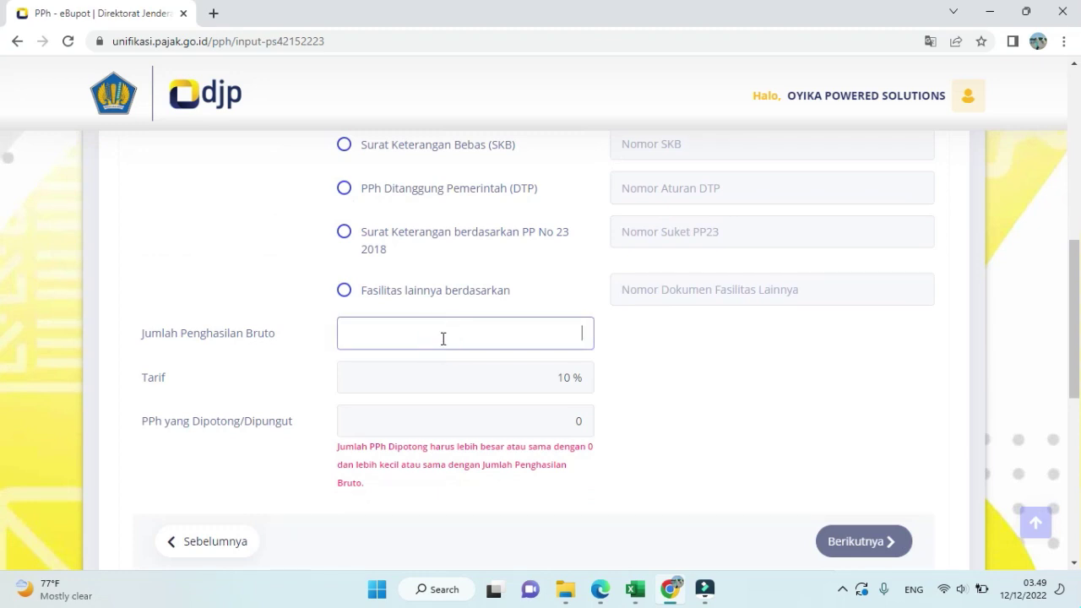
text(100000000)
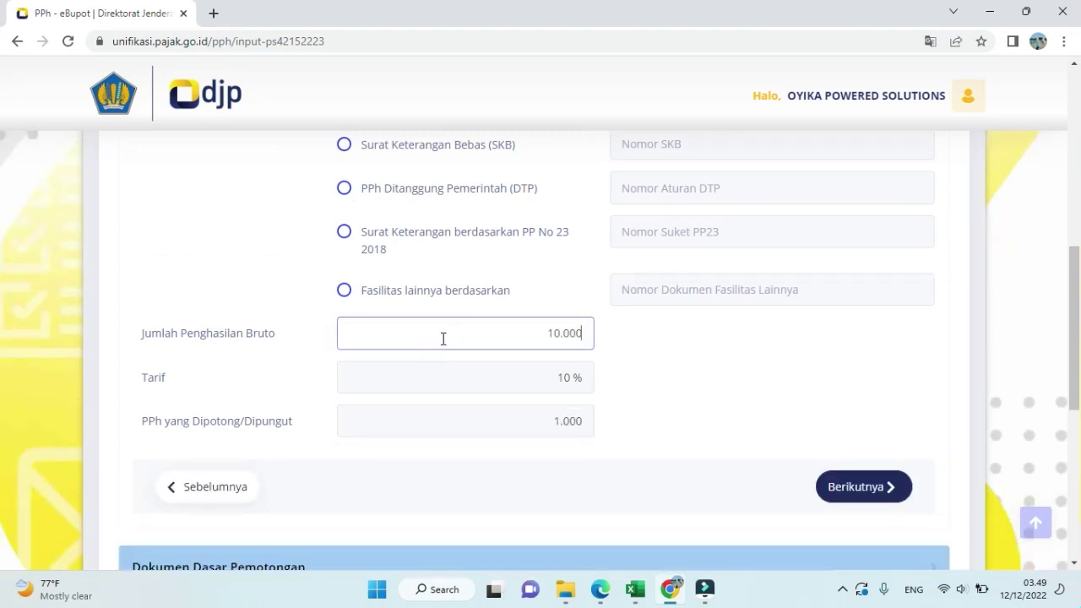
key(BackSpace)
scroll(458, 360, down, 1)
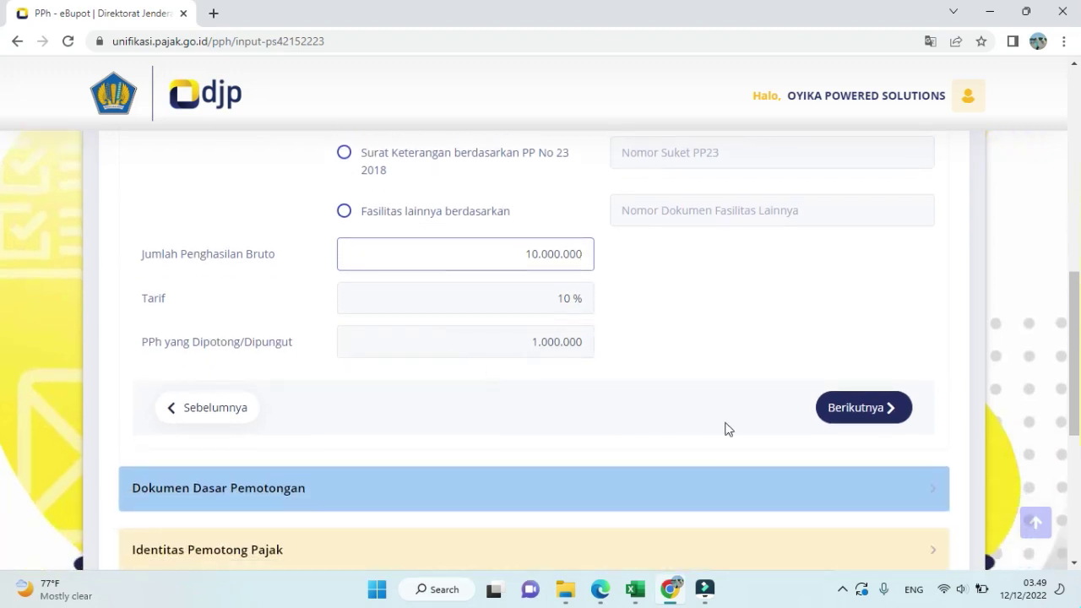
click(883, 412)
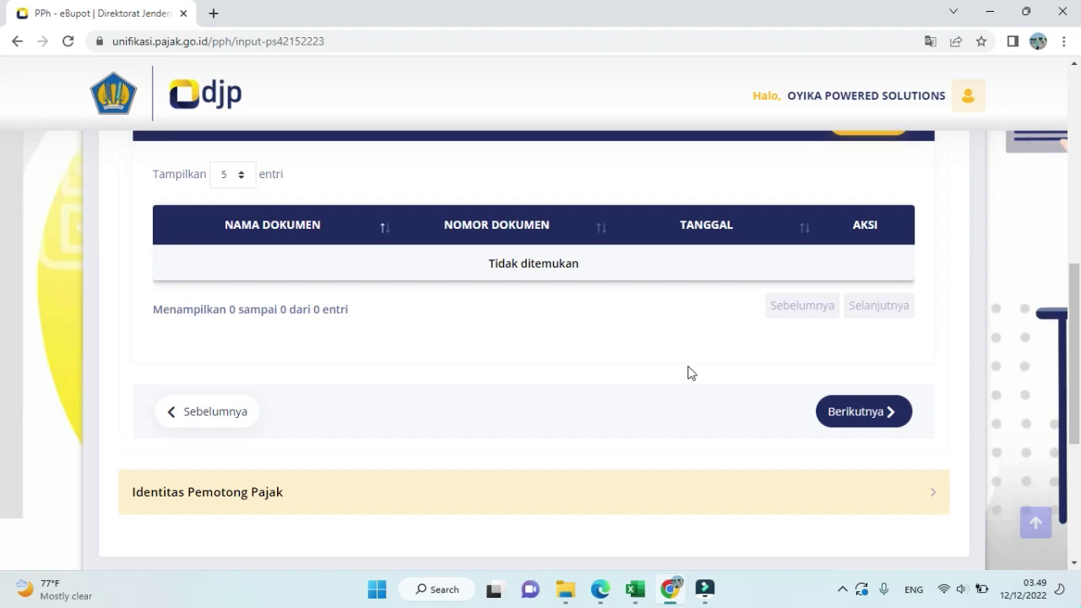
- Add an Invoice document numbered 10/11/2022 INV, dated 22/11/2022, to the basis documents
scroll(689, 373, up, 1)
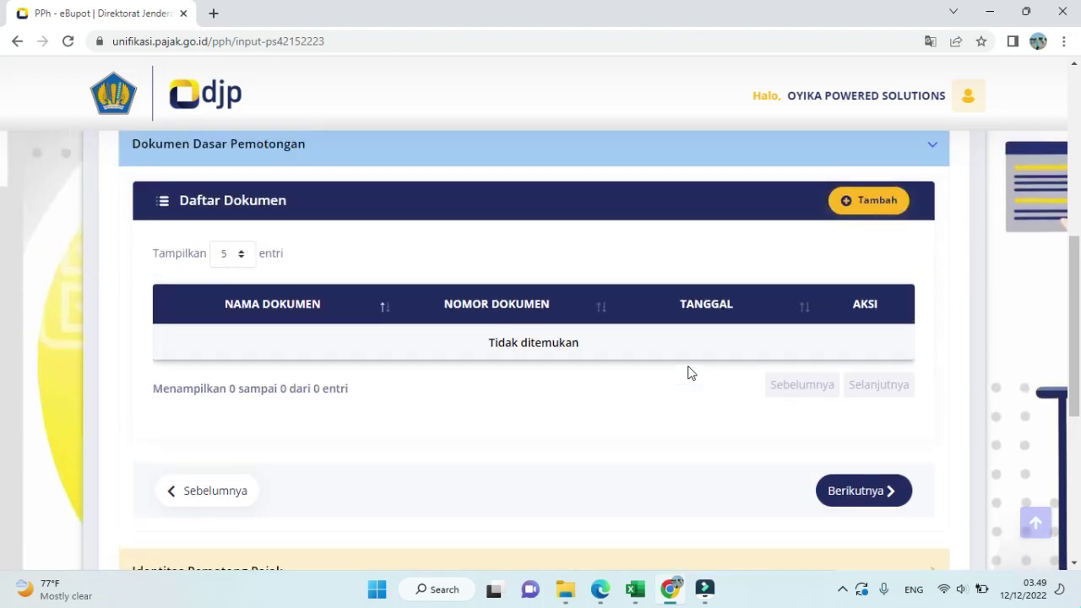
click(878, 203)
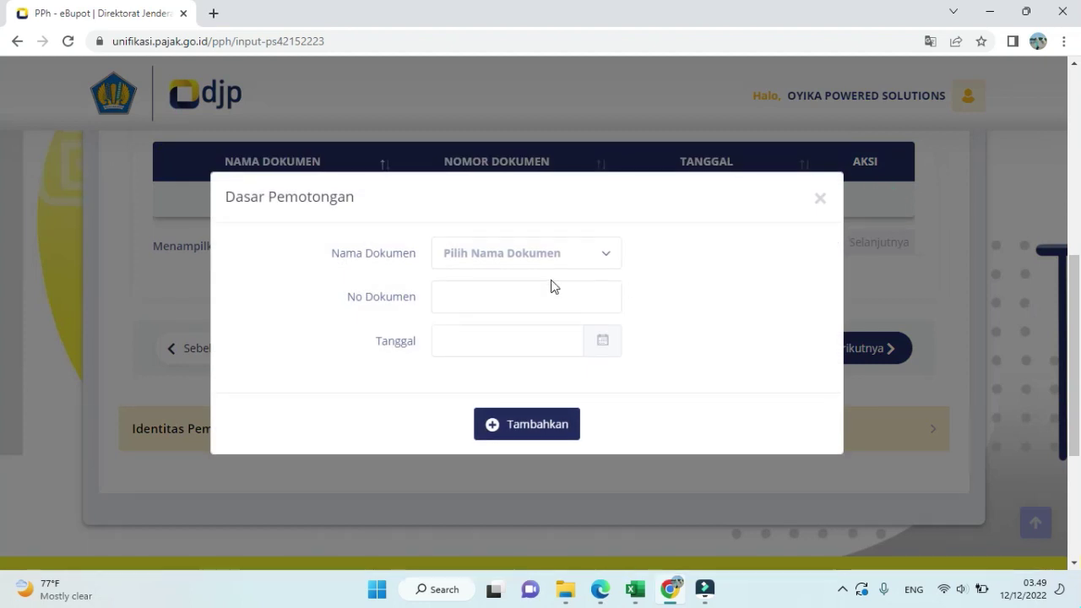
click(573, 263)
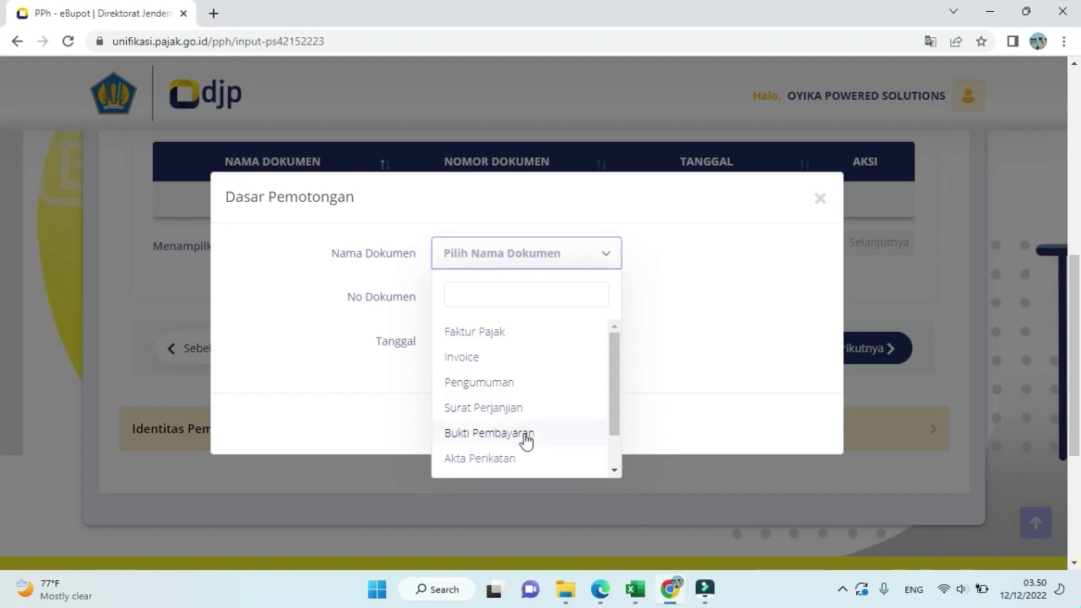
click(465, 372)
click(481, 307)
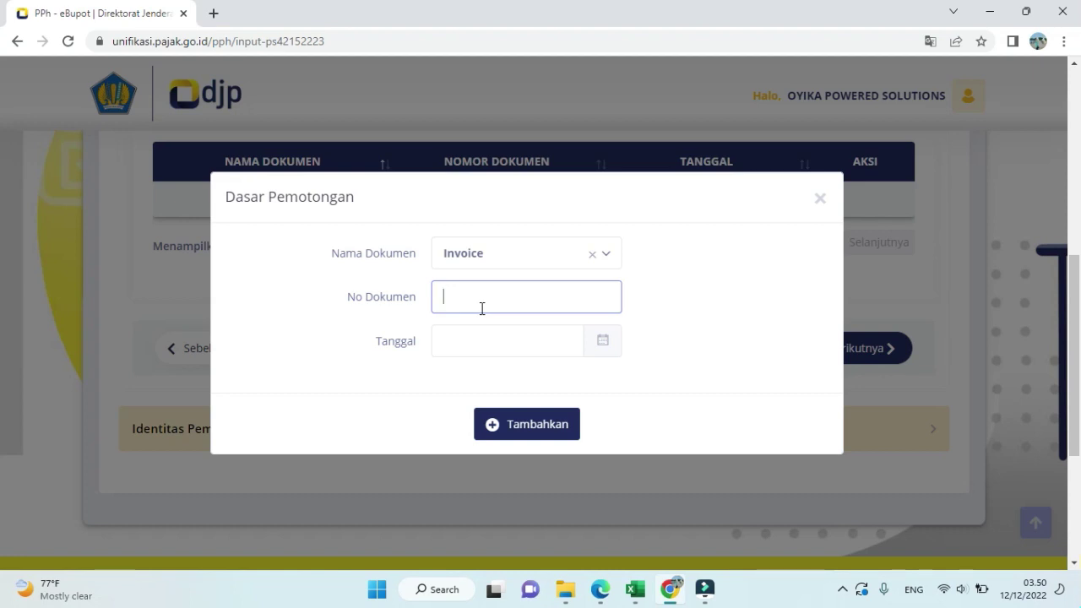
text(10/11/2022 INV)
click(481, 349)
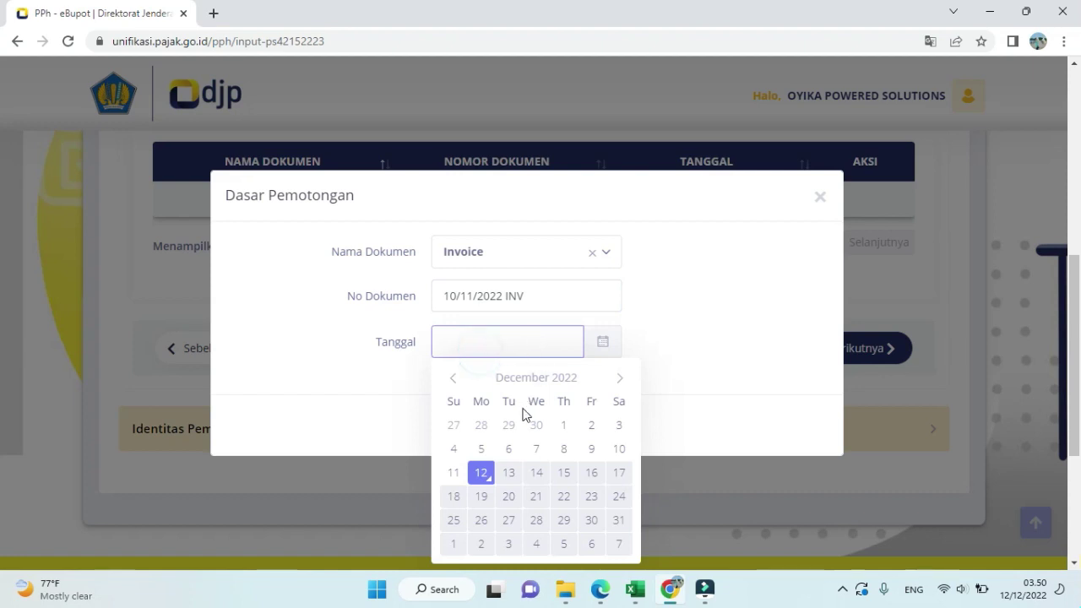
click(453, 378)
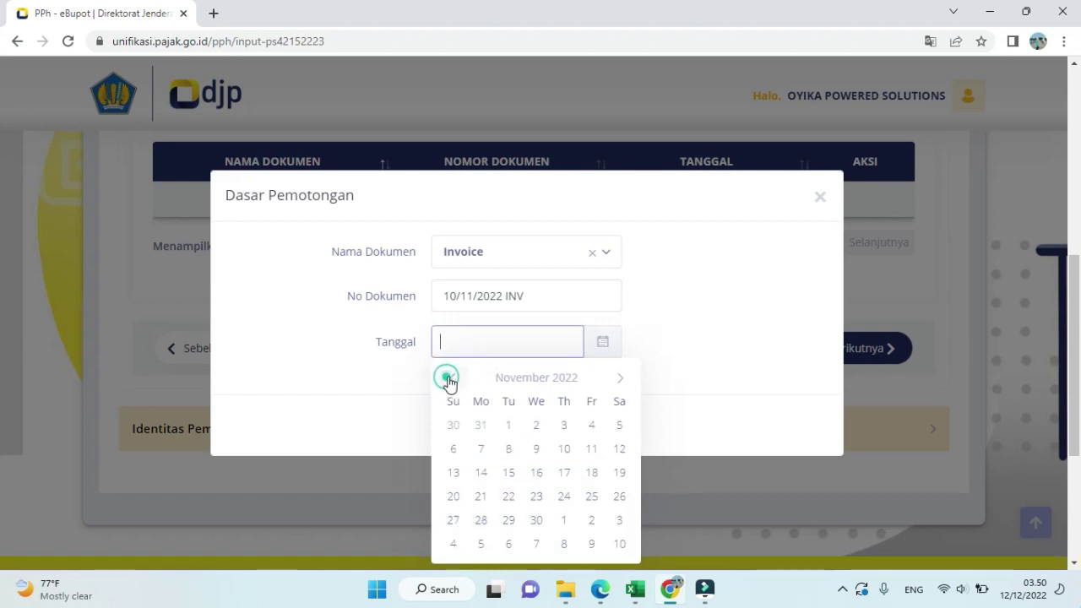
click(509, 497)
click(532, 429)
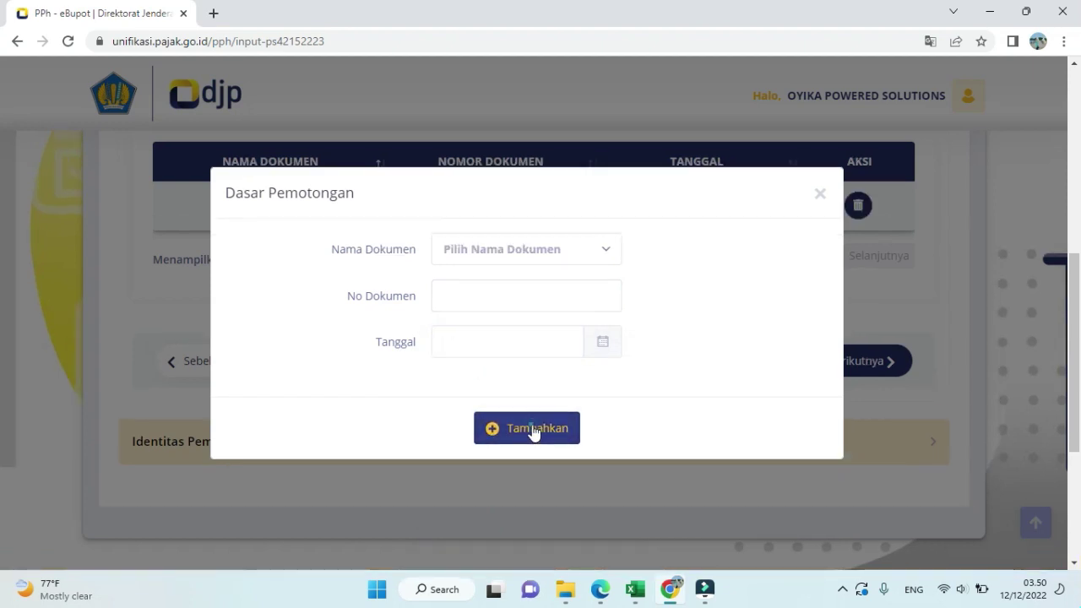
scroll(582, 402, down, 1)
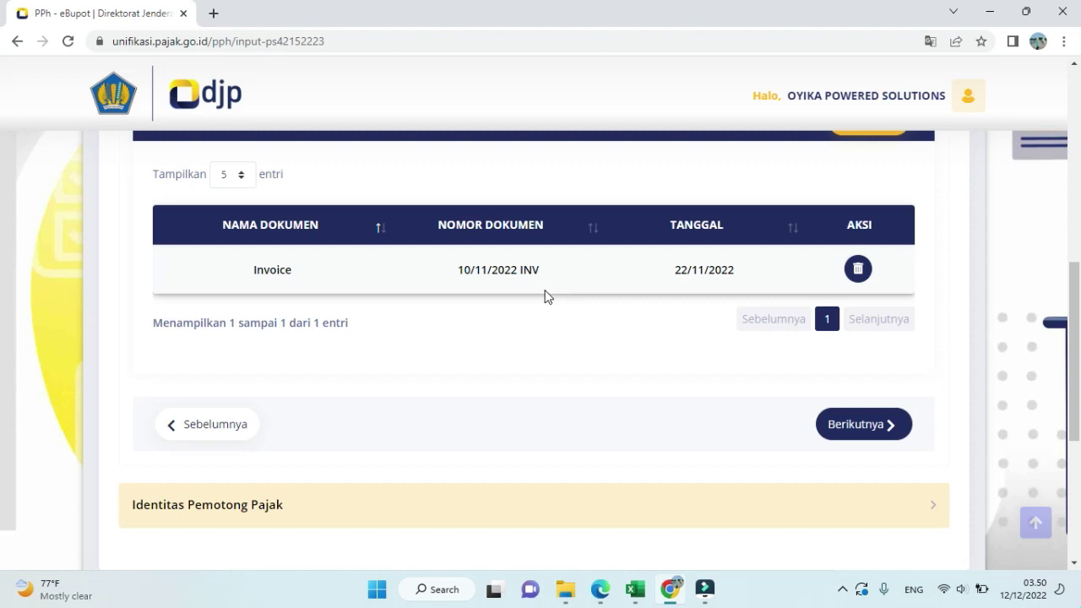
- Set the signer role to Pengurus and choose the signer
click(849, 442)
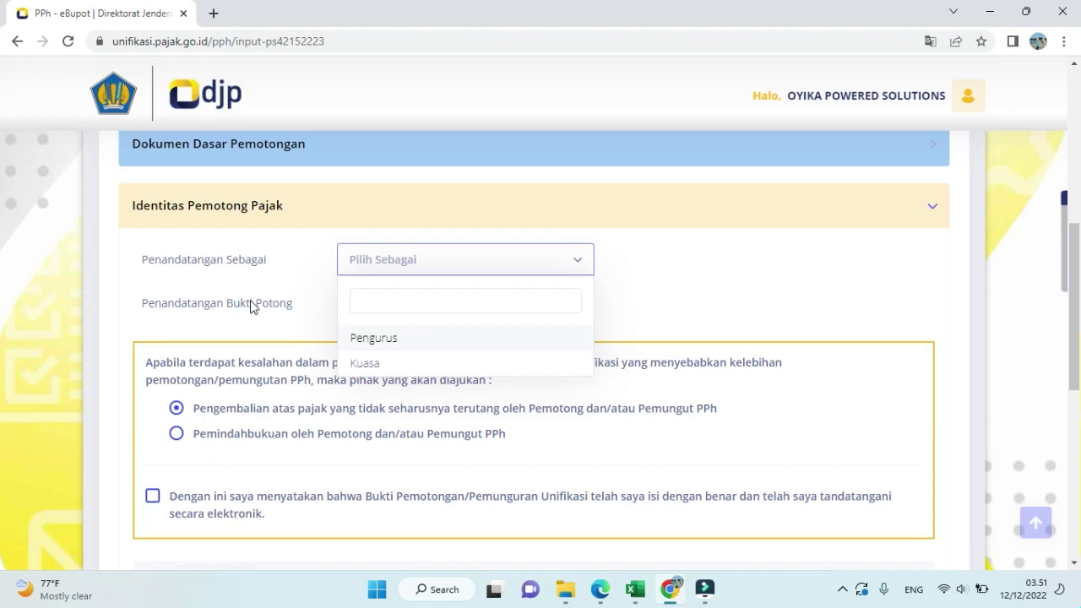
click(361, 339)
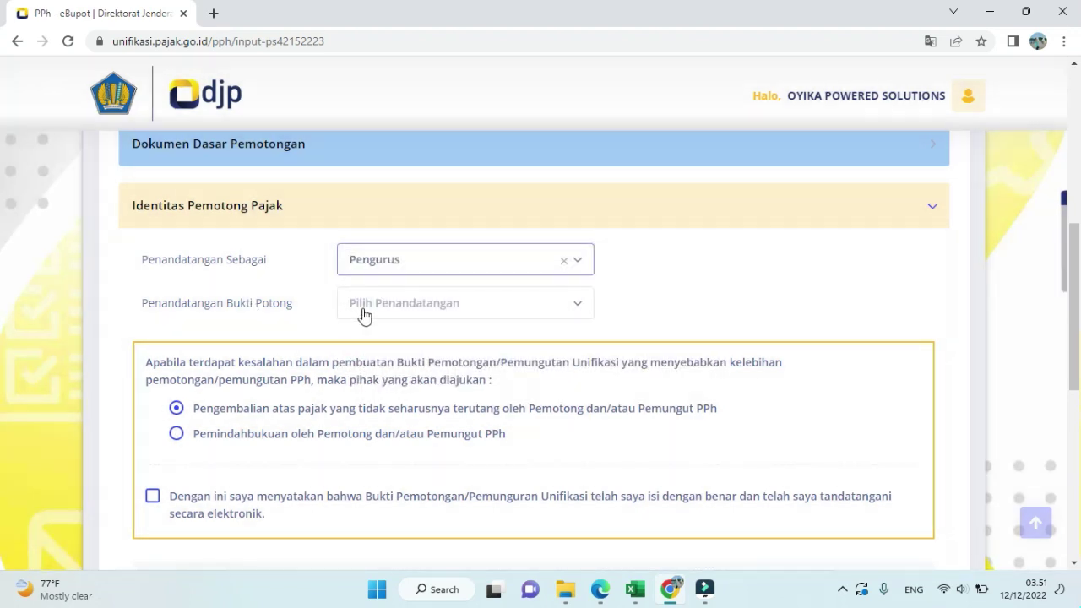
click(364, 313)
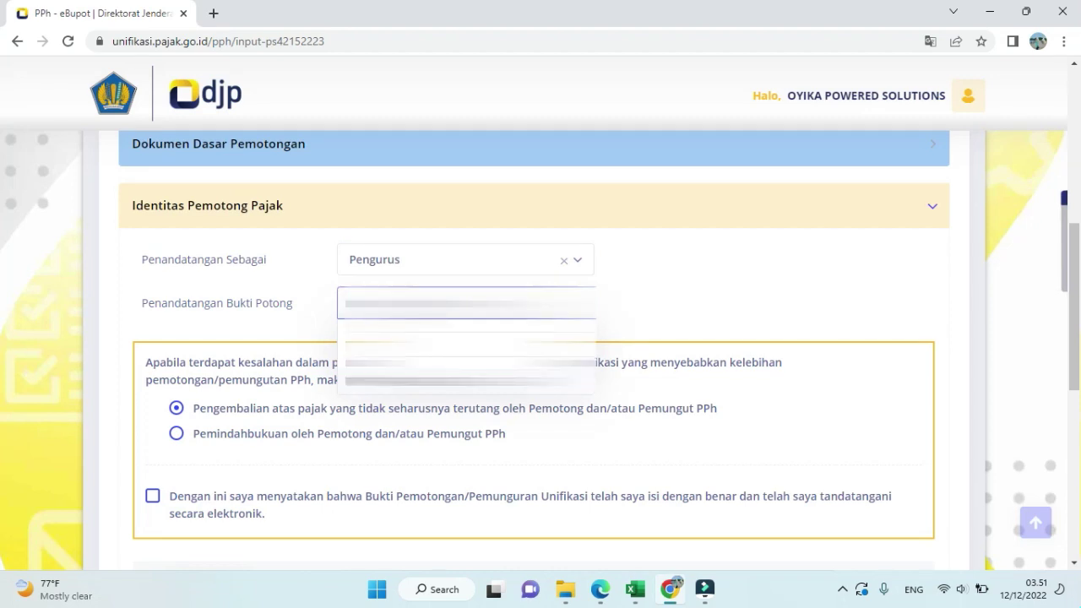
click(393, 380)
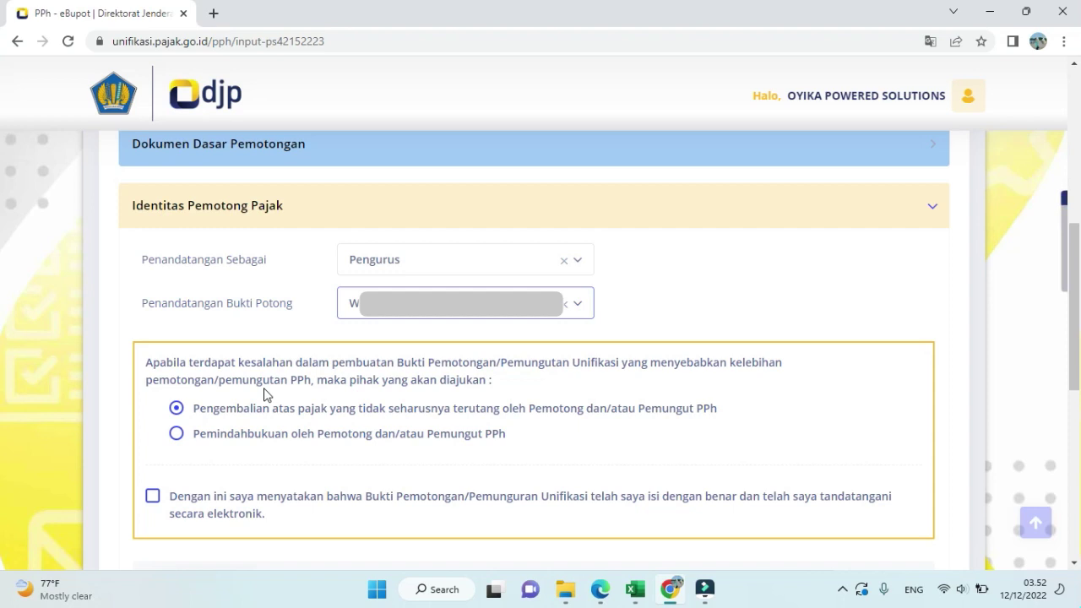
- Select Pemindahbukuan, tick the declaration, then cancel the slip entry with Batal
click(176, 434)
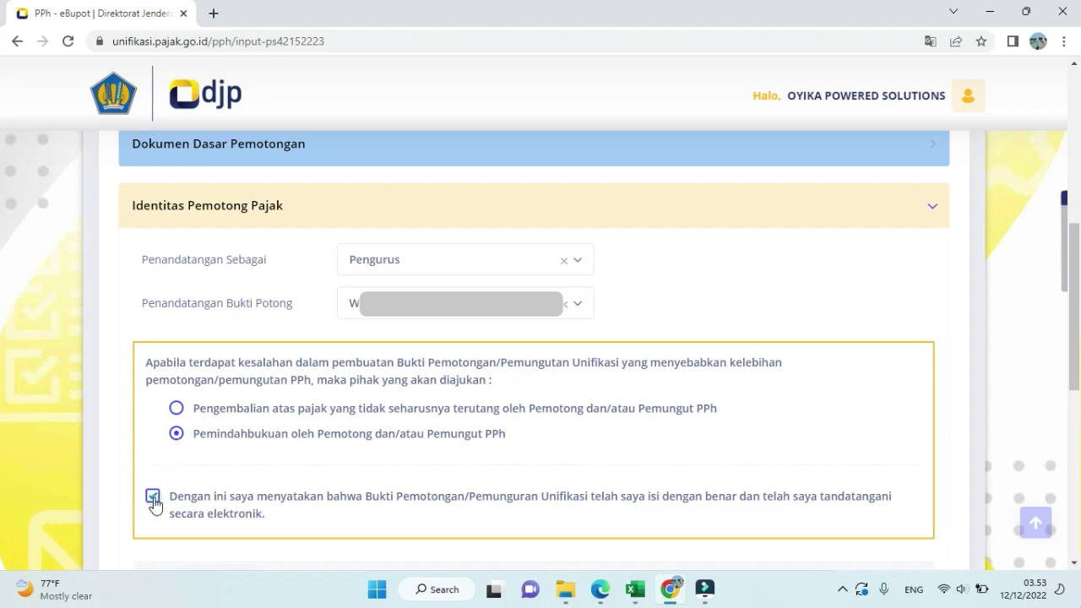
click(154, 505)
scroll(190, 505, down, 2)
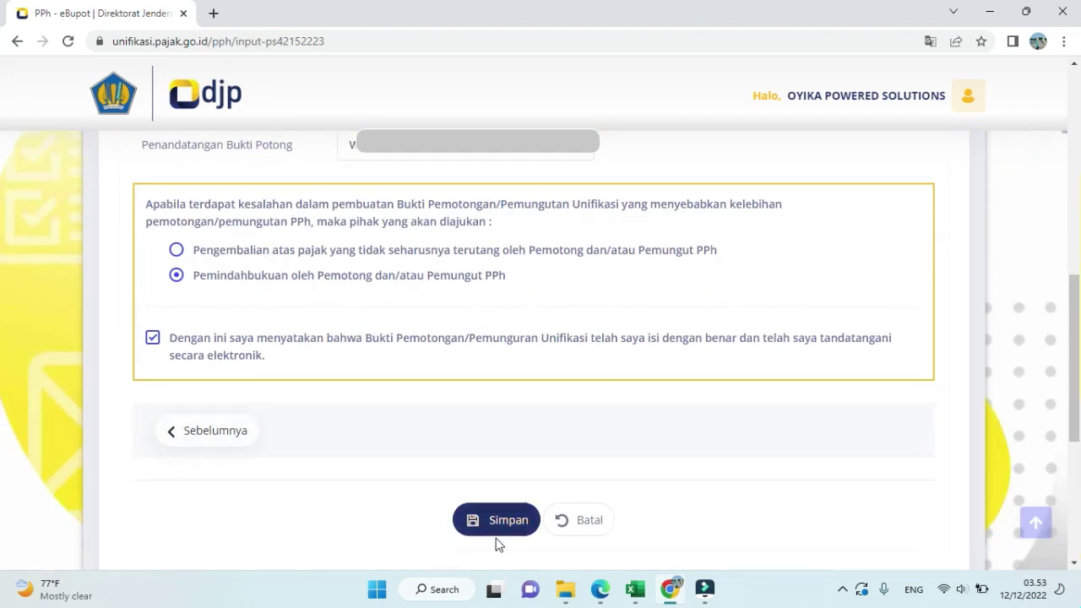
click(573, 527)
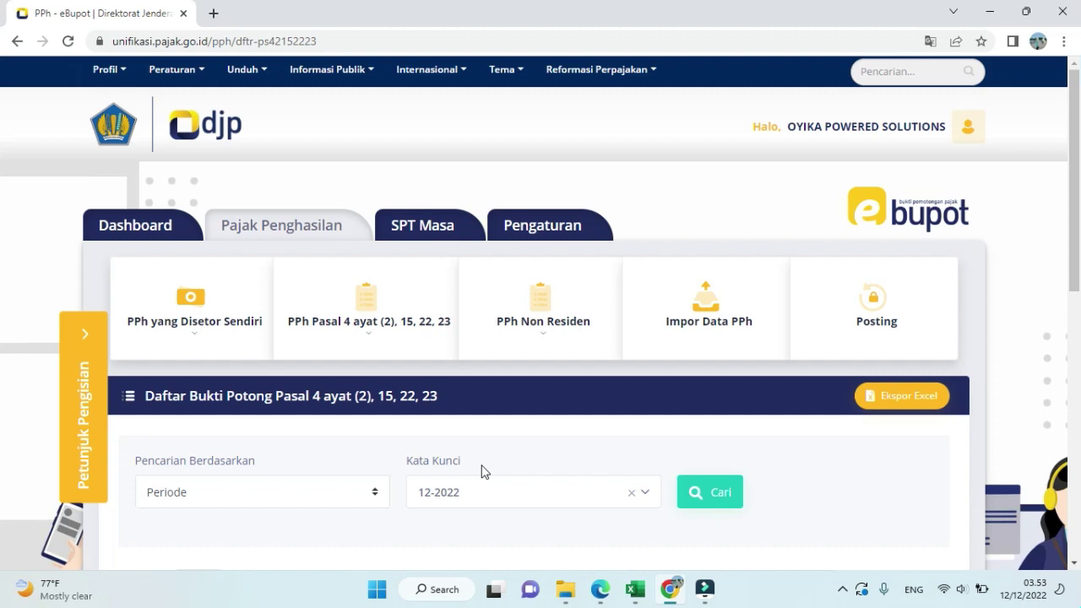
- Start recording a new PPh Non Residen withholding slip
click(361, 342)
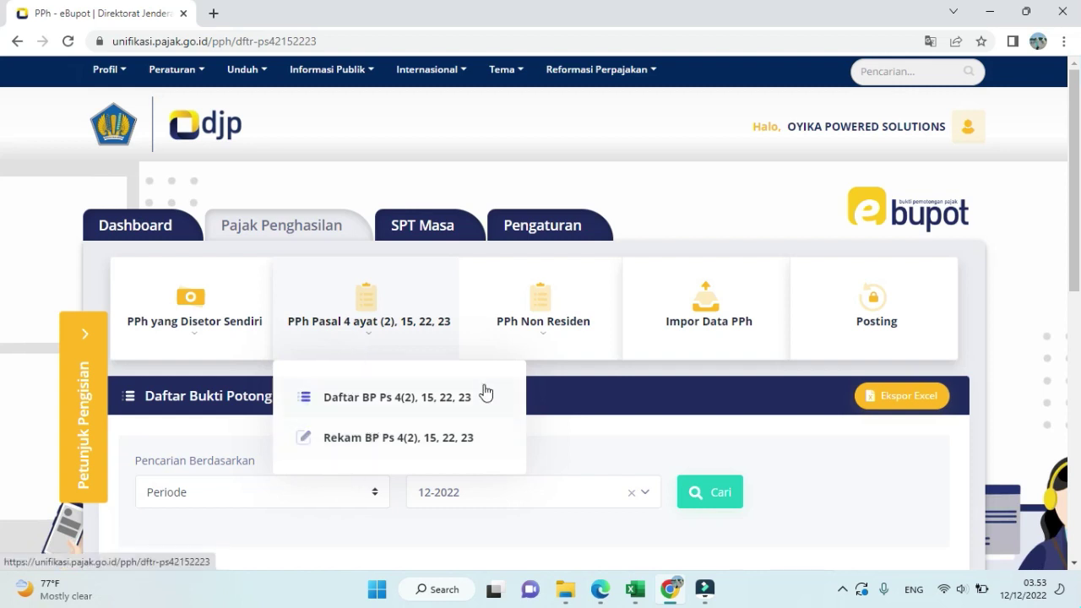
click(544, 338)
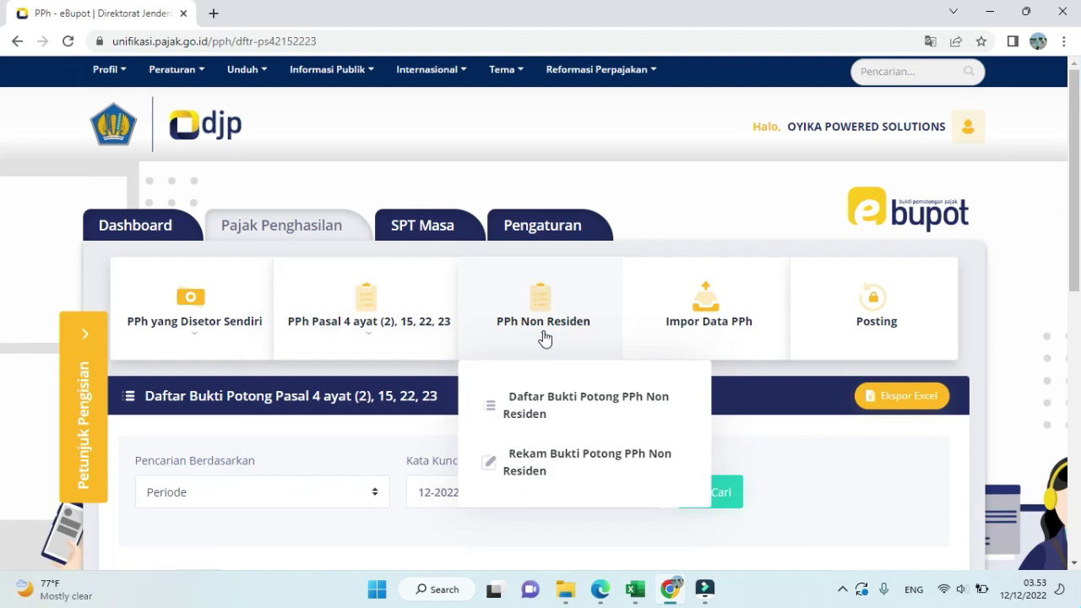
click(544, 462)
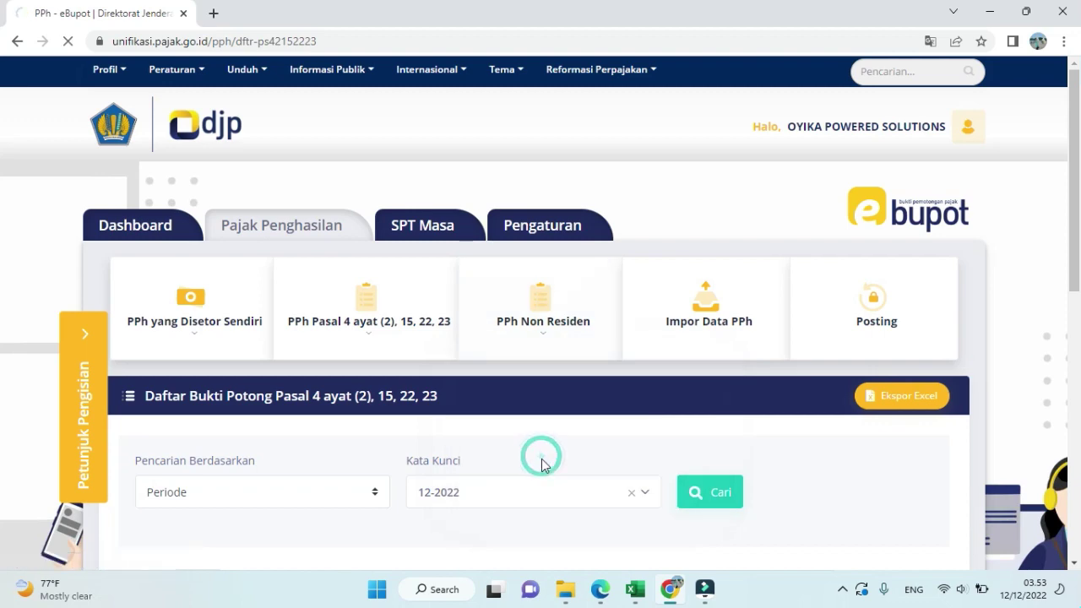
- Set the non-resident slip's tax year to 2022 and tax period to November
scroll(447, 424, down, 1)
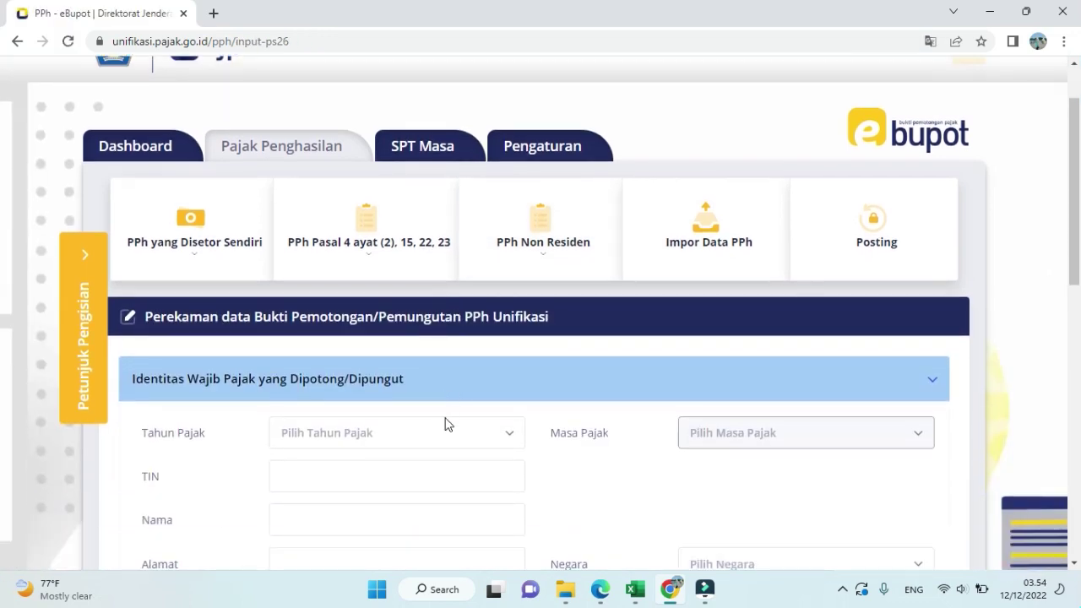
click(447, 424)
click(386, 509)
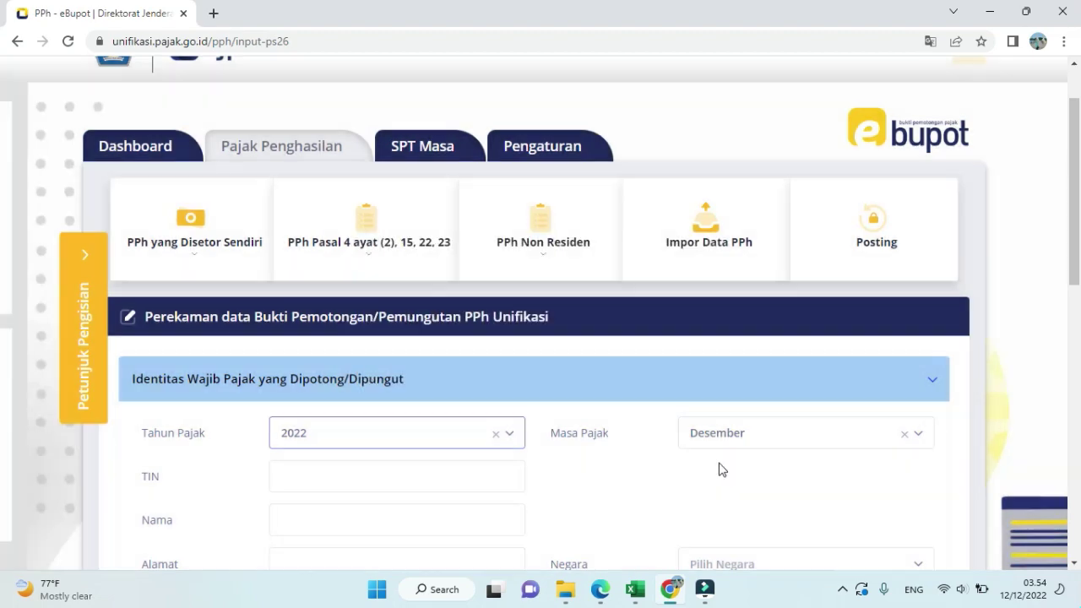
click(758, 440)
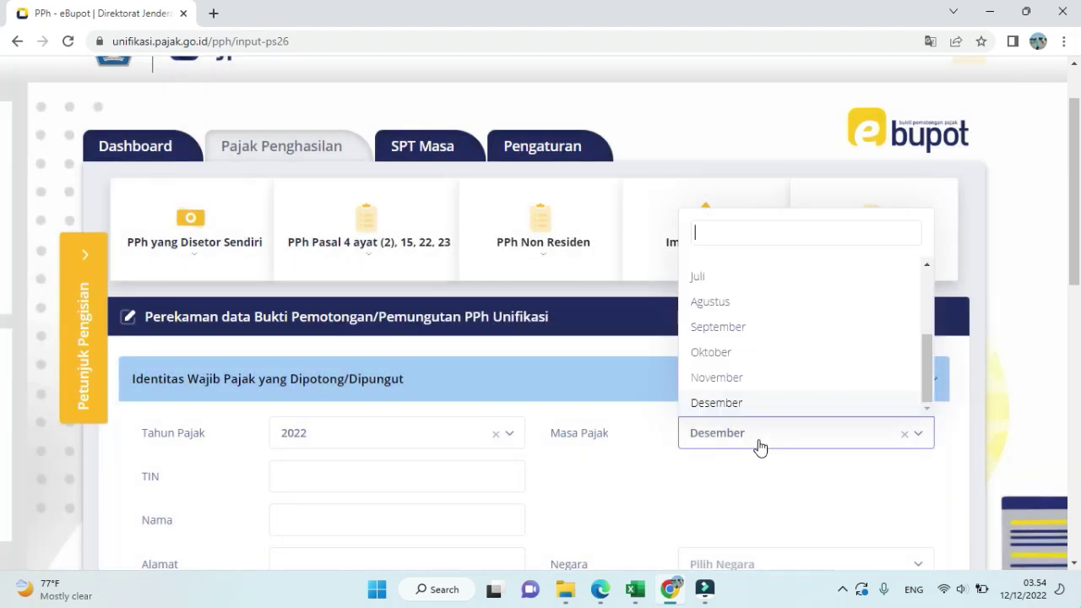
click(747, 381)
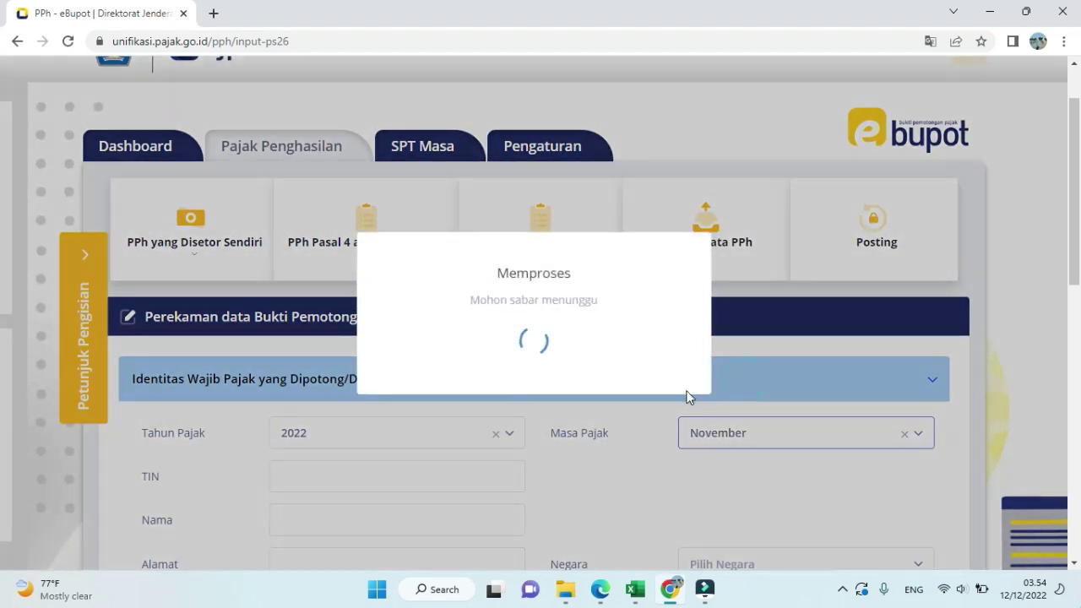
scroll(548, 406, down, 1)
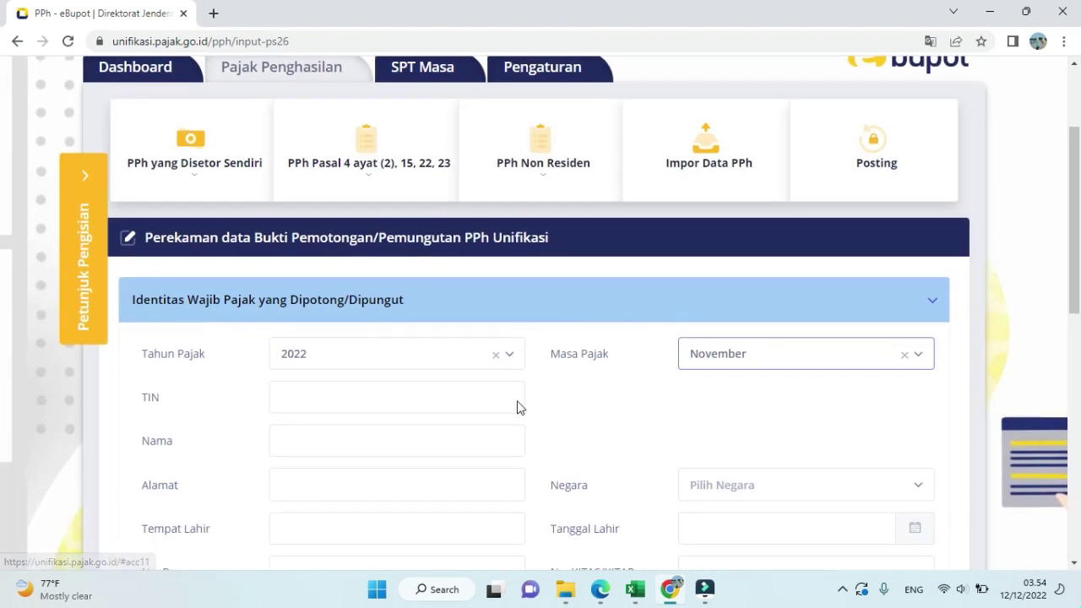
click(285, 403)
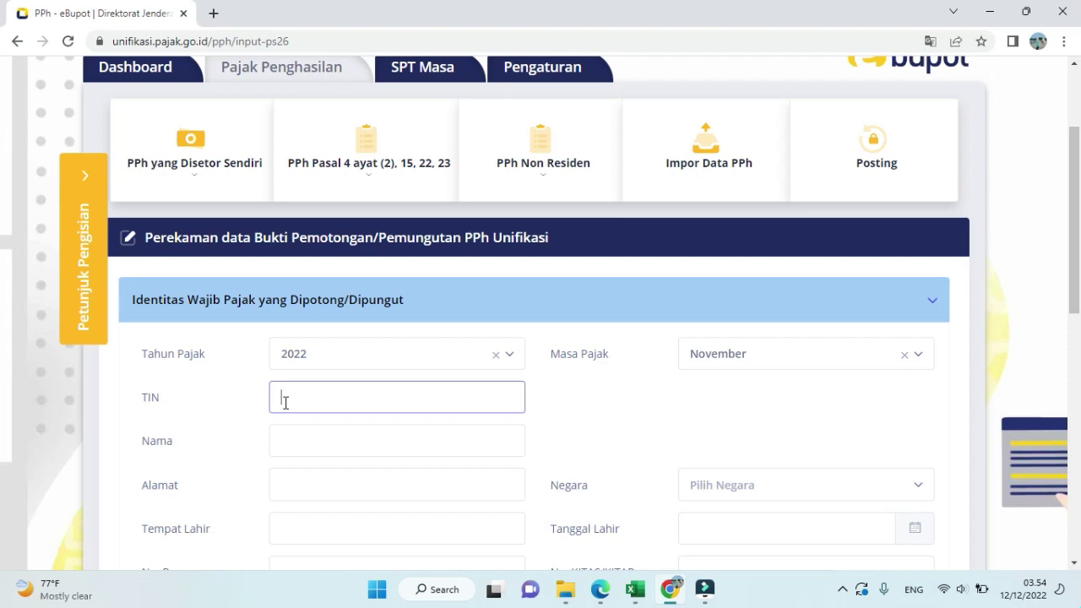
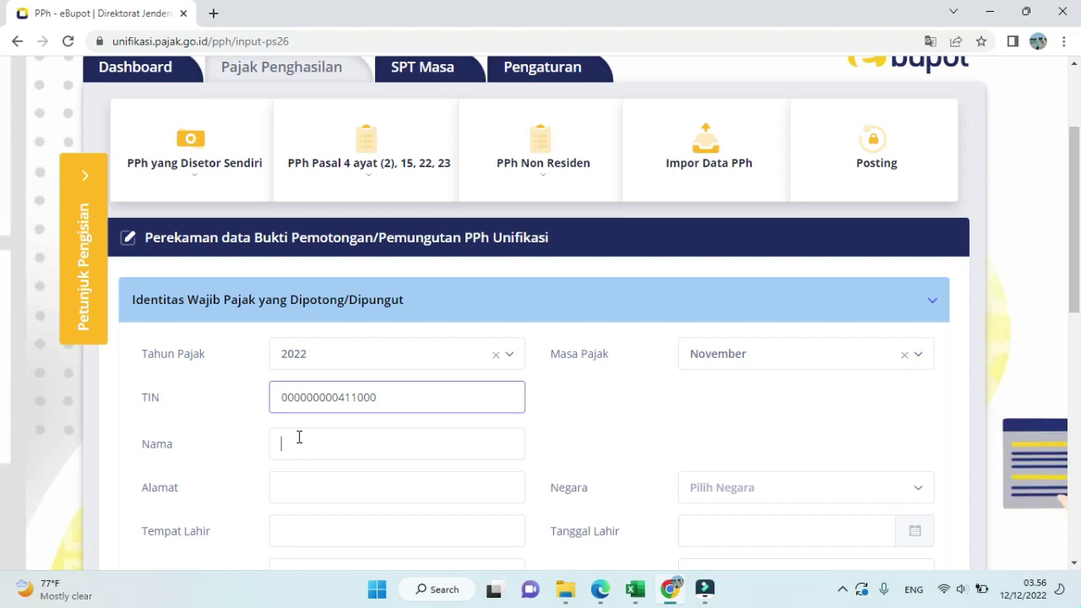
- Enter the recipient's TIN and the name FACEBOOK IRELAND LIMITED
click(297, 436)
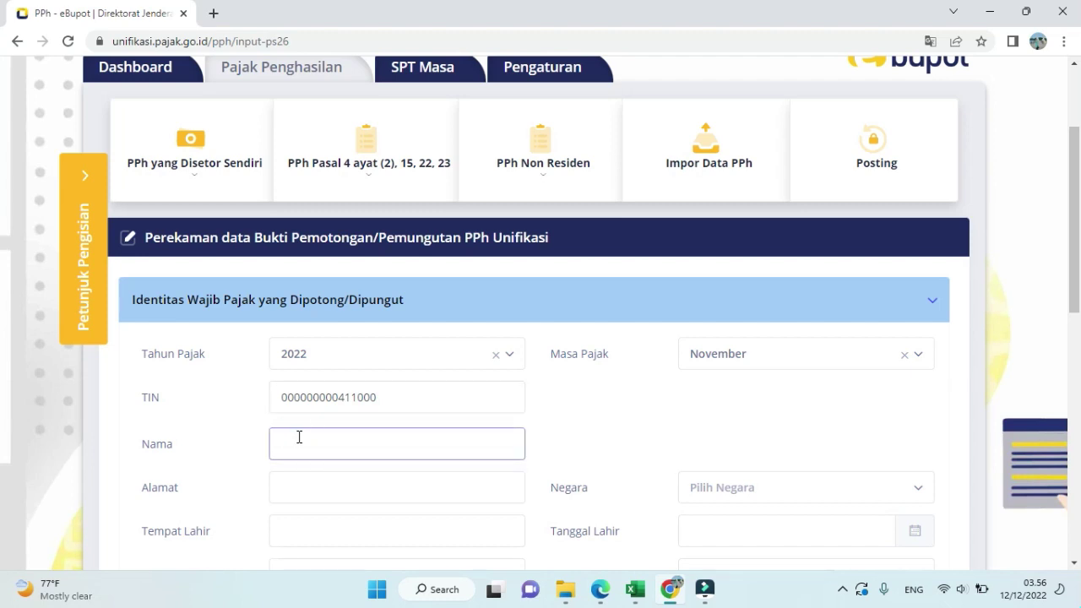
text(FACEBOOK OR)
key(BackSpace)
key(BackSpace)
text(IRELAND  LIMITED)
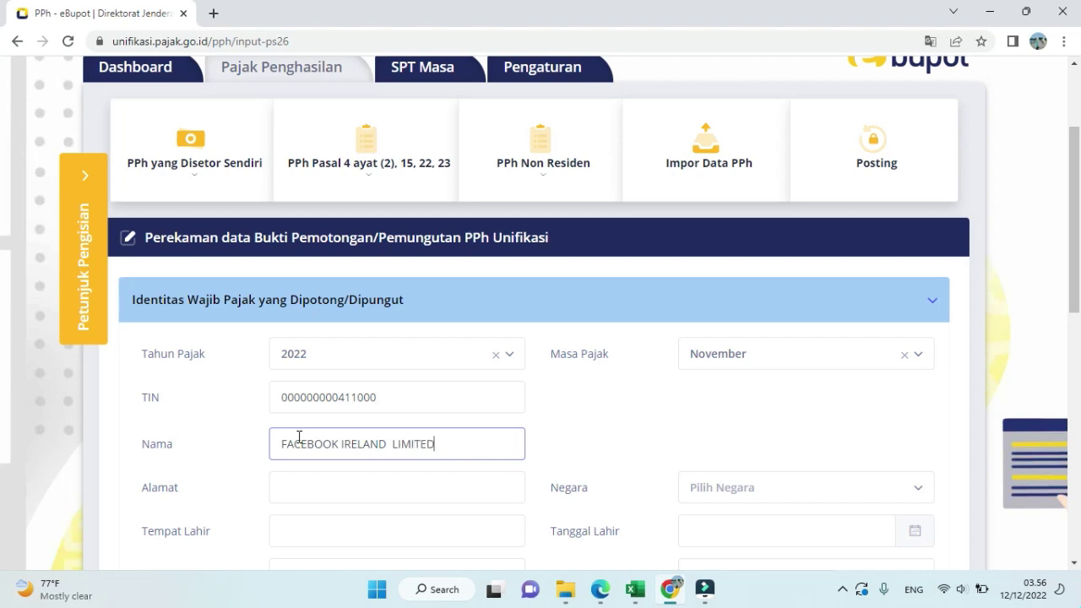
- Fill in the recipient's street address and set the country to Irlandia
click(314, 489)
text(4 C)
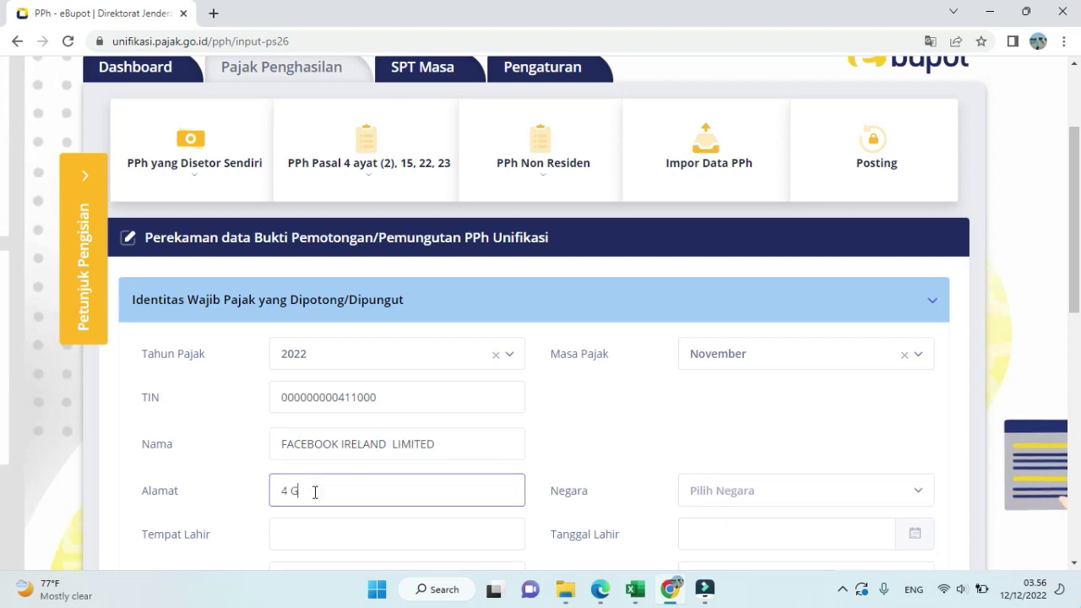
text(RAND)
text( CANAL )
text(SQUA)
text(RE)
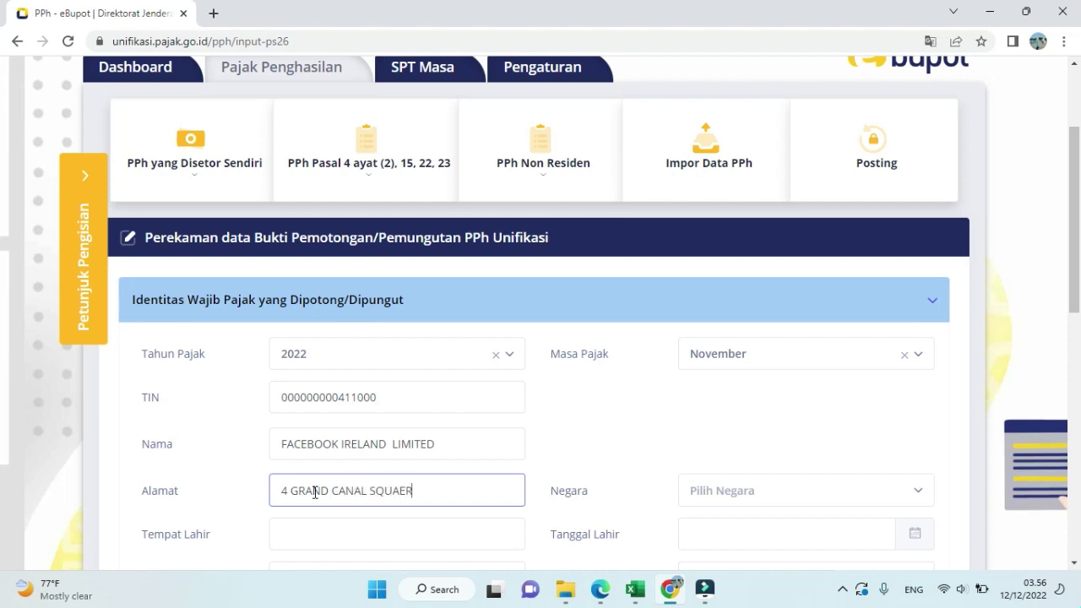
key(BackSpace)
key(BackSpace)
text(TE)
key(BackSpace)
key(BackSpace)
text(RE)
scroll(314, 492, down, 1)
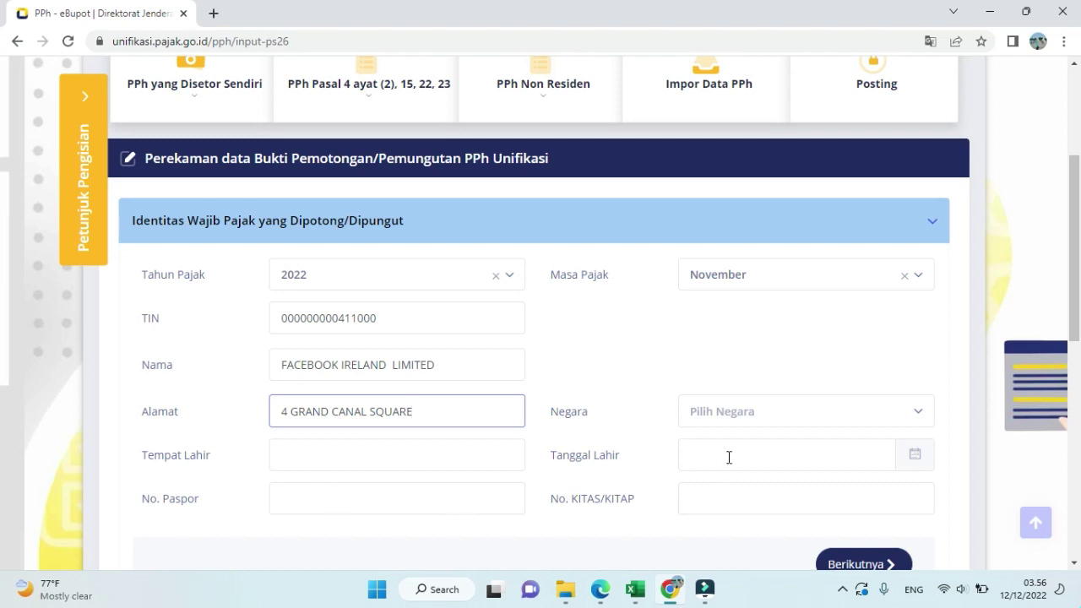
click(750, 414)
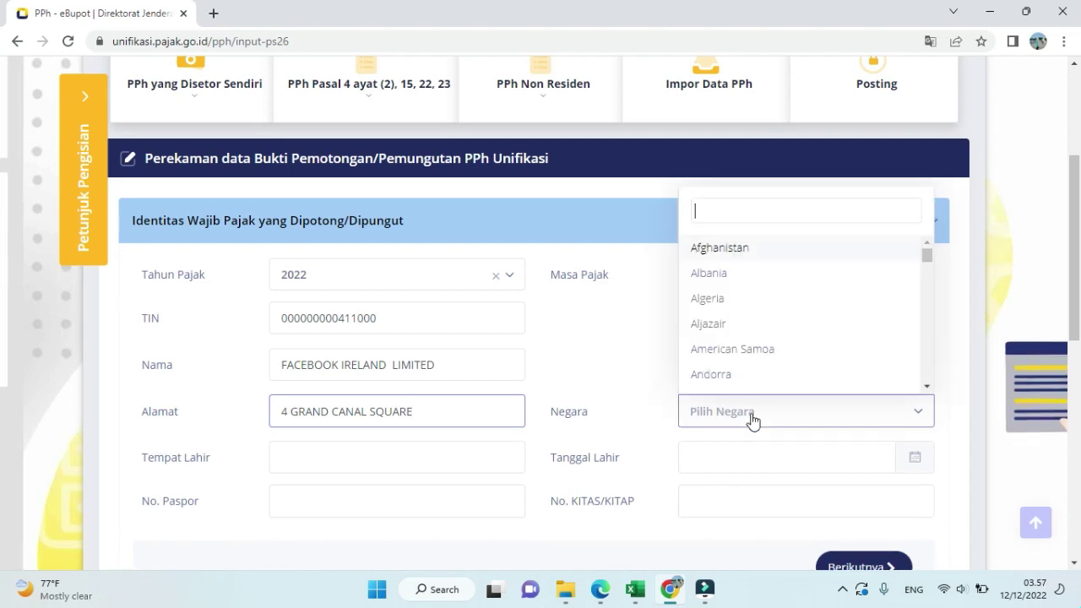
text(irland)
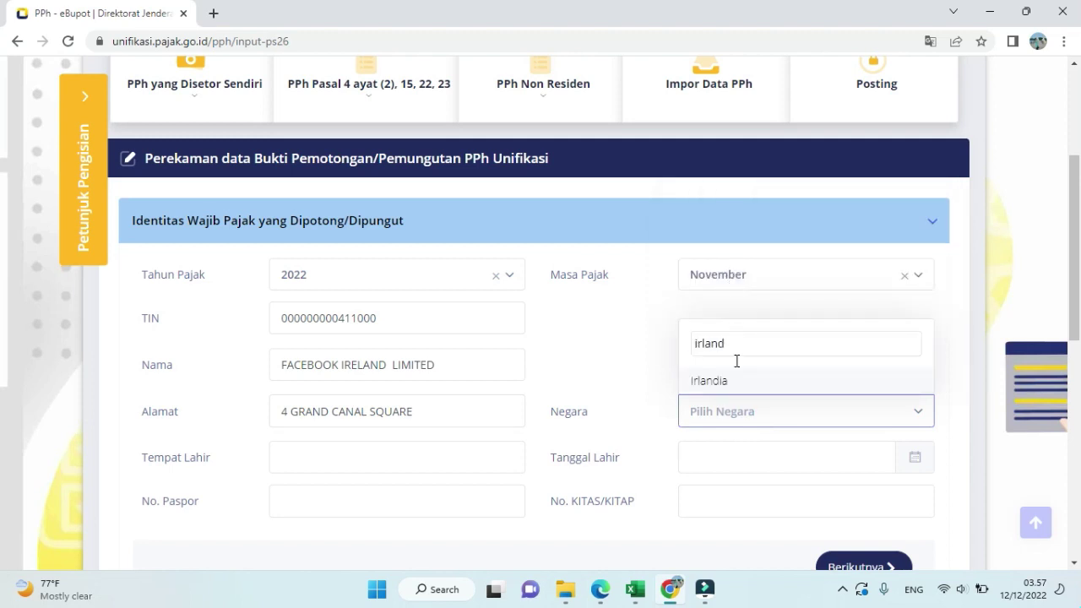
click(736, 382)
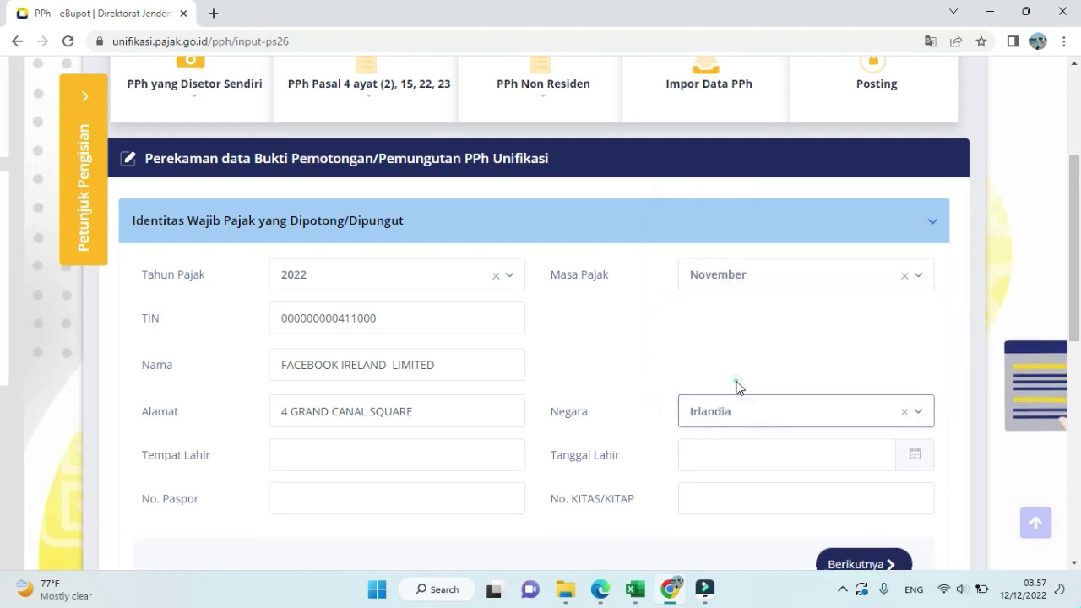
scroll(782, 345, down, 2)
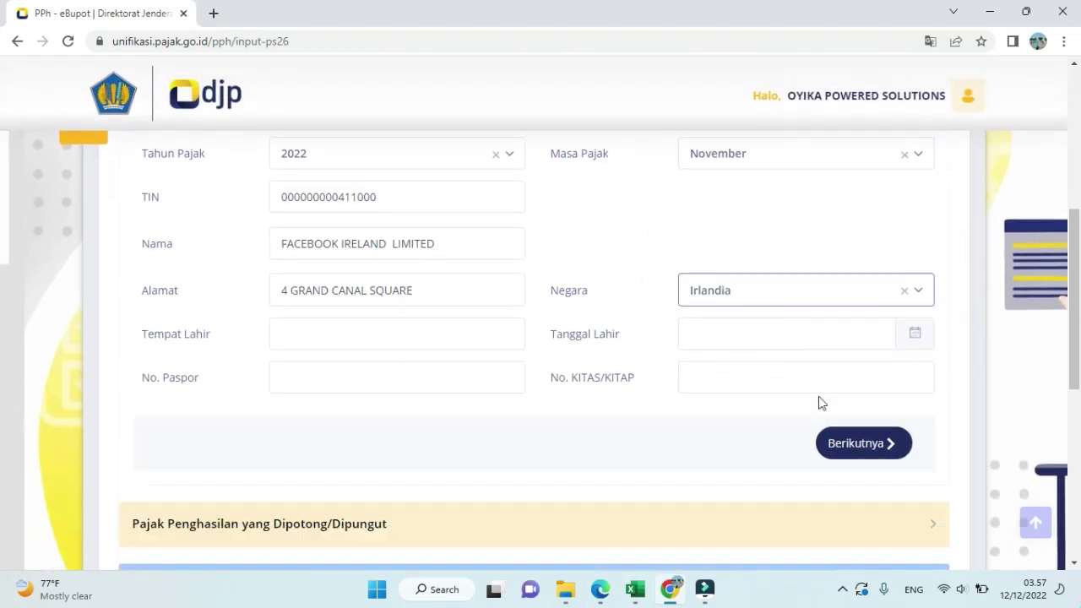
- Search 'pph pasal 26' and choose tax object code 27-104-01
click(848, 452)
click(433, 209)
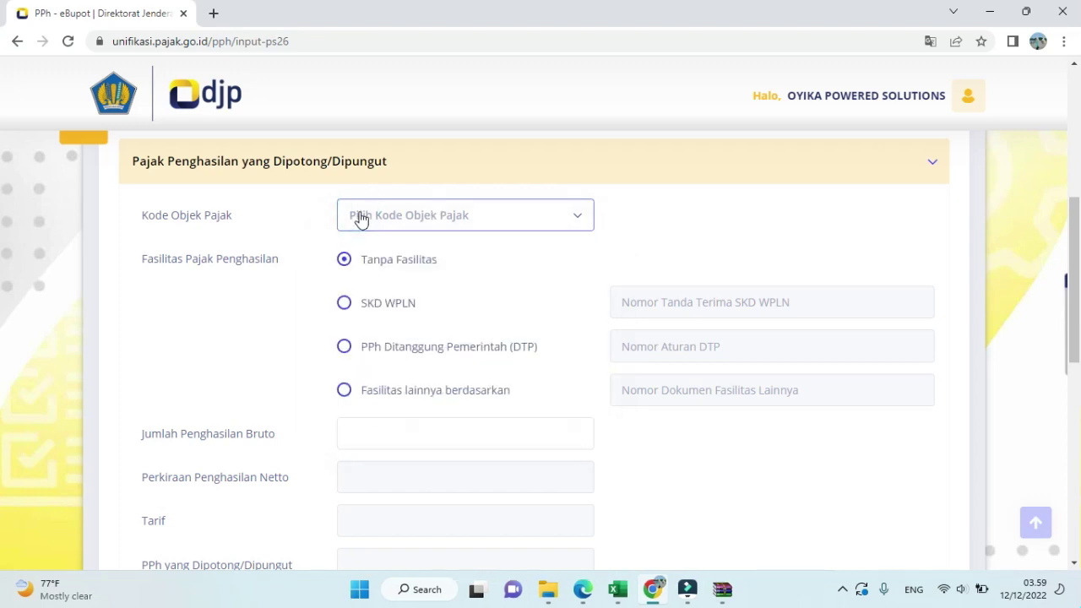
click(358, 215)
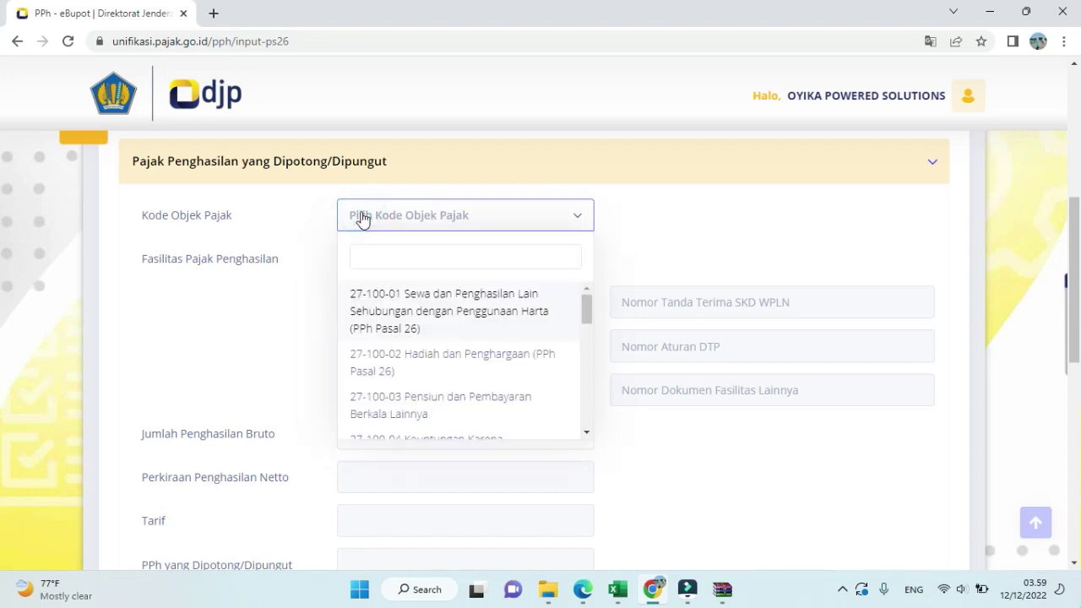
text(pph)
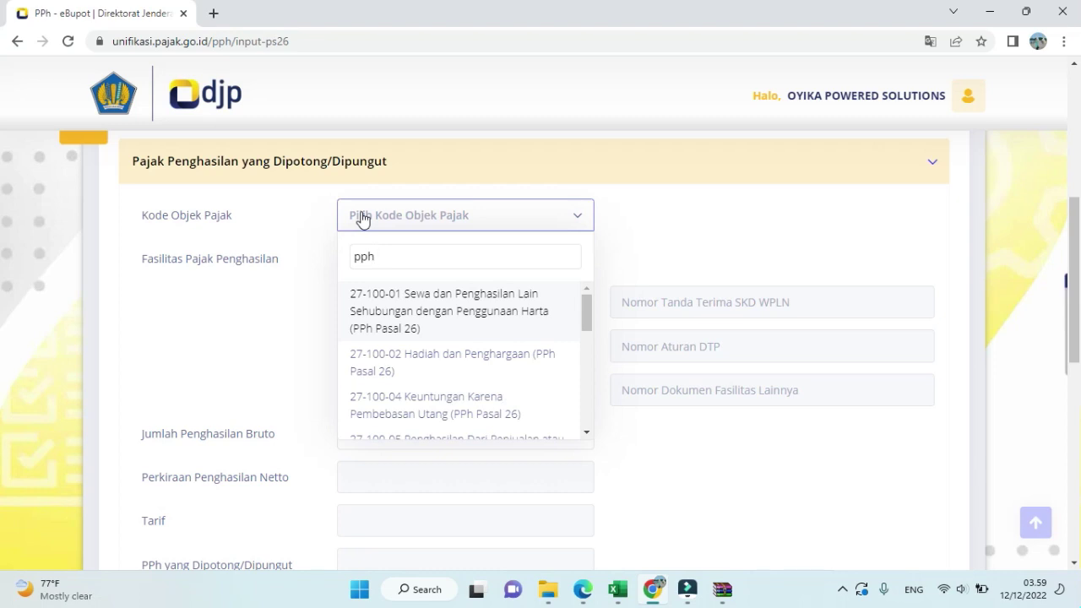
text( pasal 26)
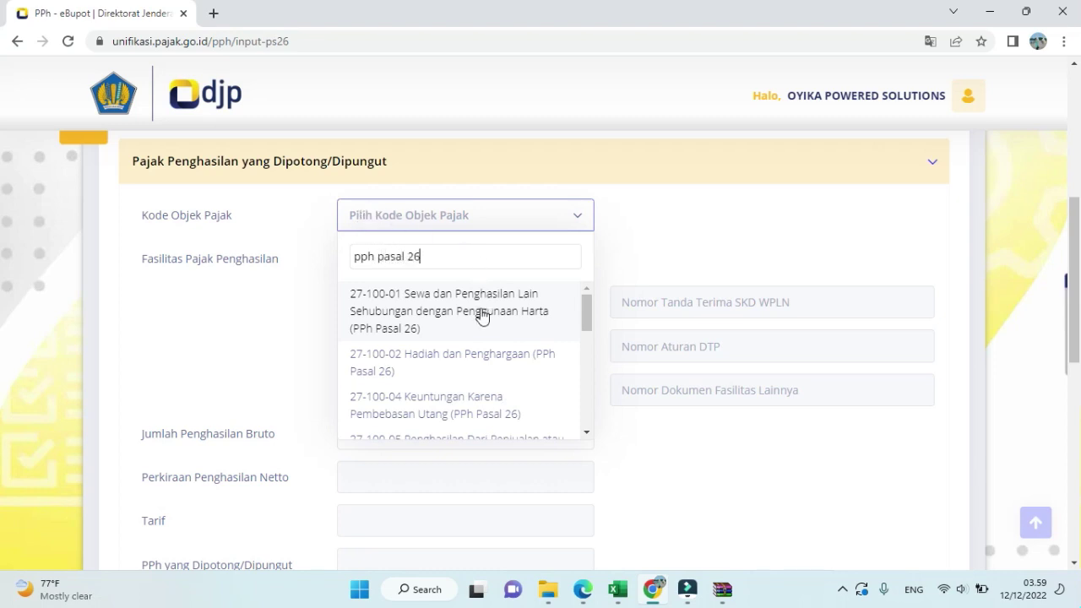
scroll(471, 365, down, 3)
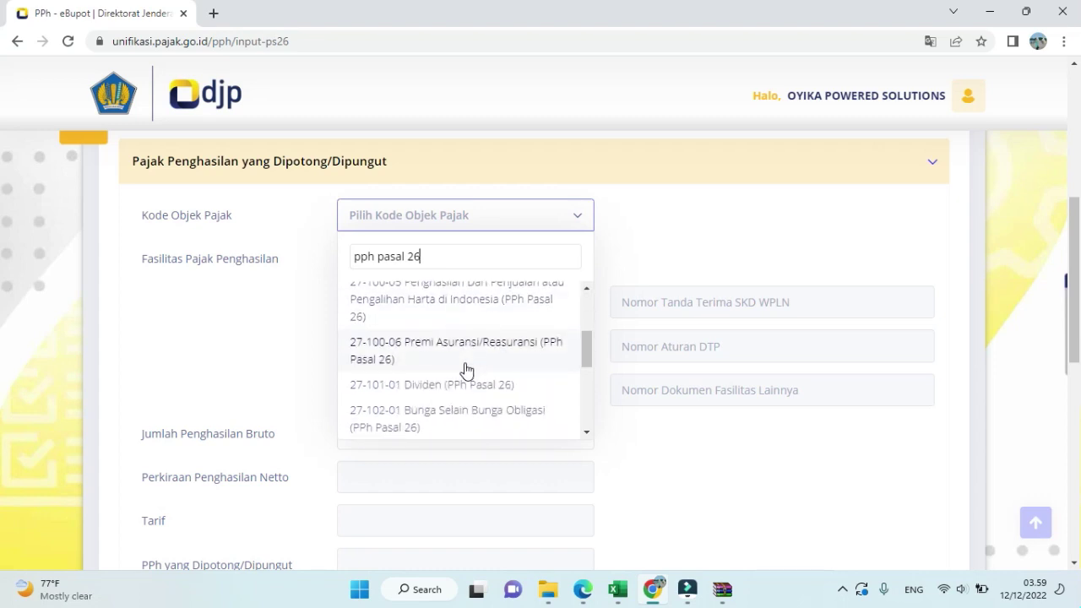
scroll(469, 367, up, 1)
scroll(463, 369, down, 3)
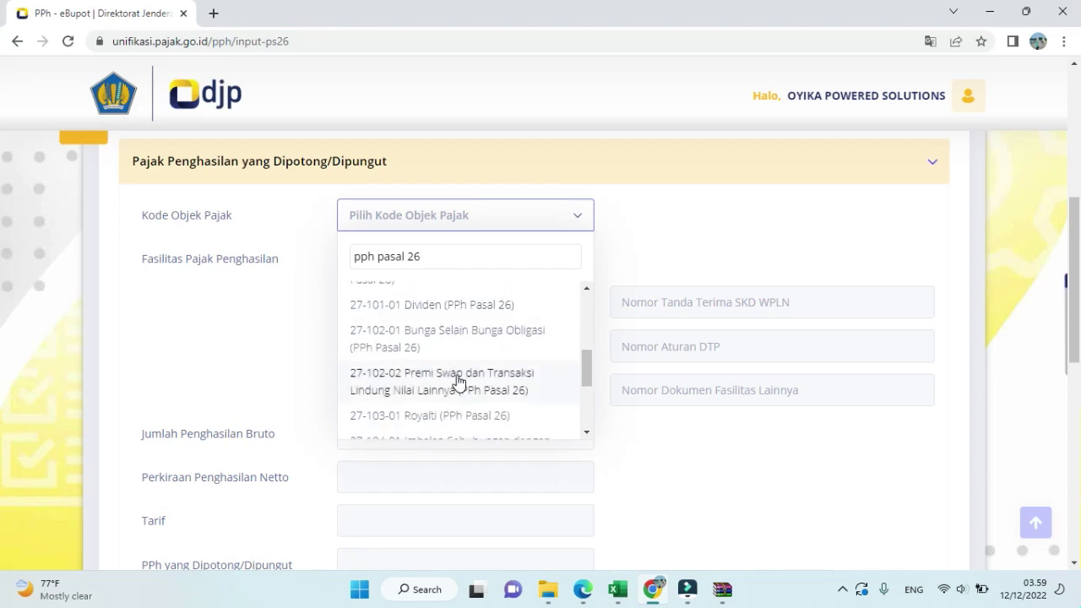
scroll(456, 380, down, 2)
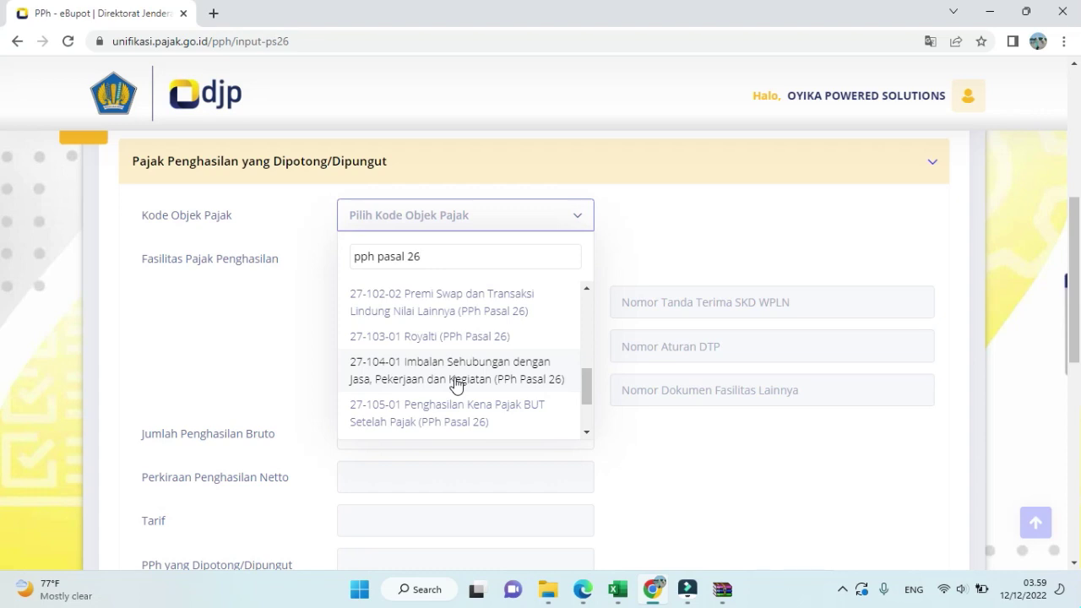
click(456, 379)
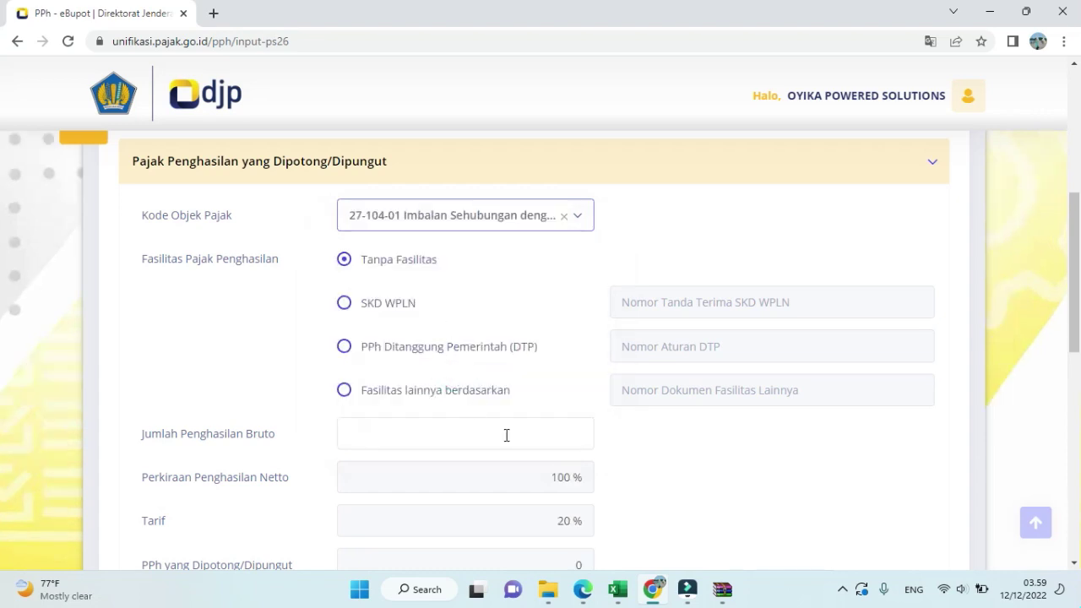
- Enter gross income 15.000.000, giving 3.000.000 PPh 26 withheld at 20%
click(549, 438)
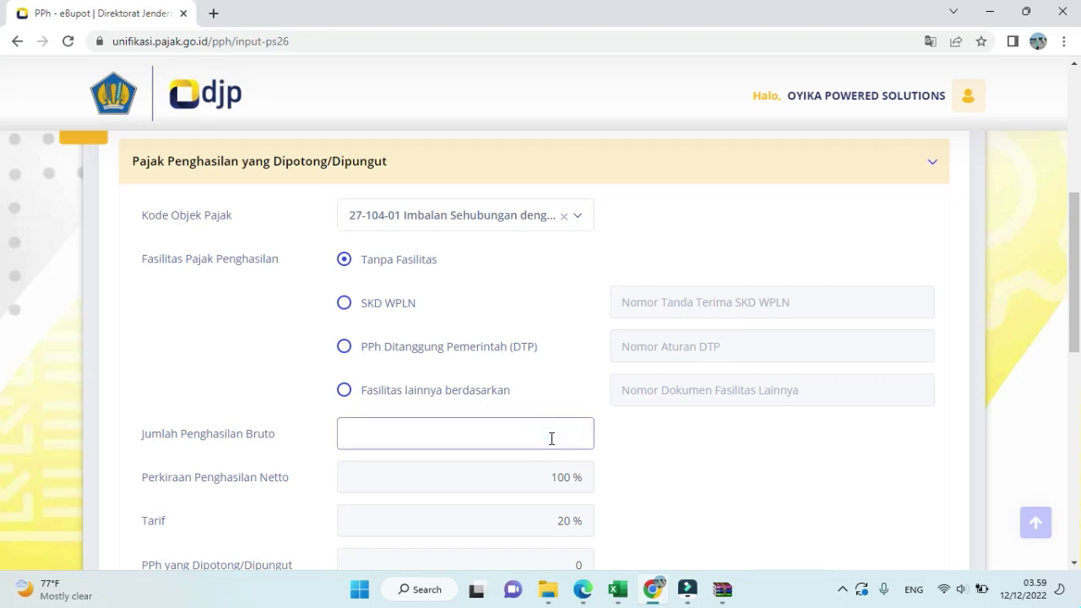
text(15000000)
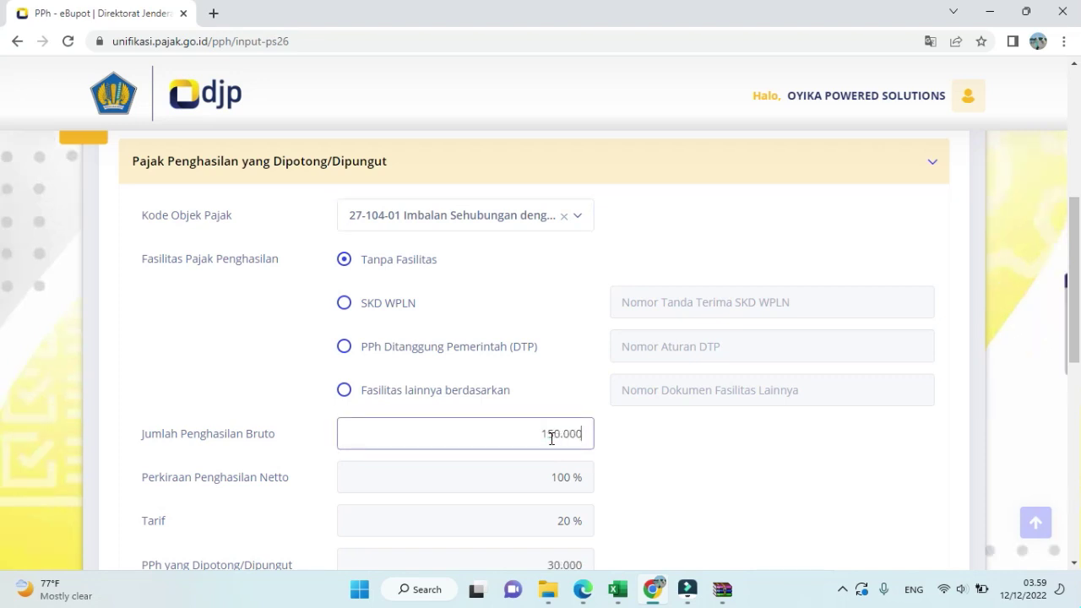
scroll(551, 439, down, 1)
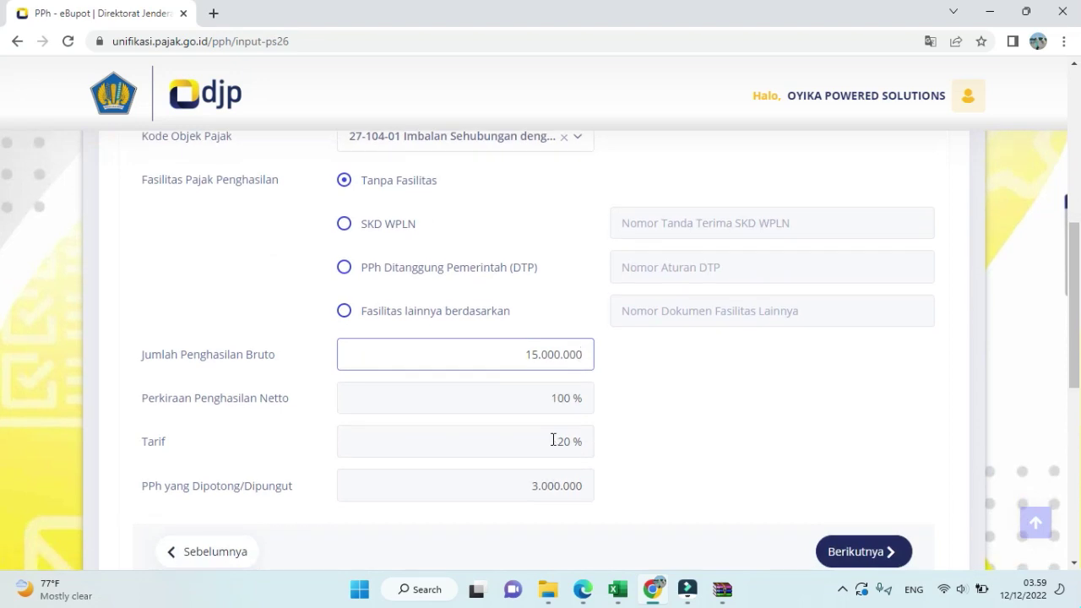
scroll(552, 439, down, 1)
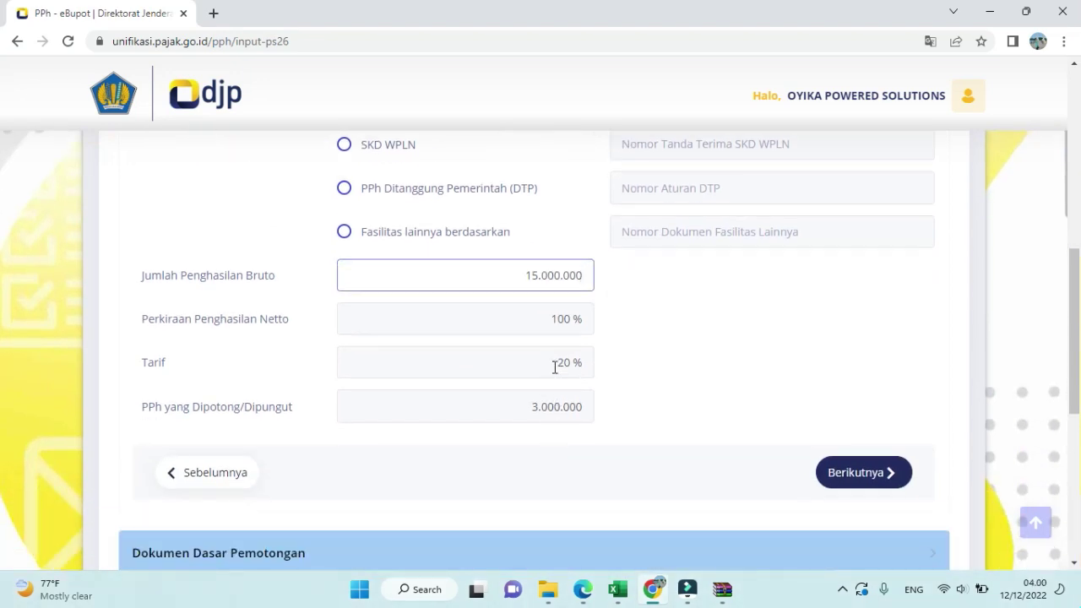
click(842, 477)
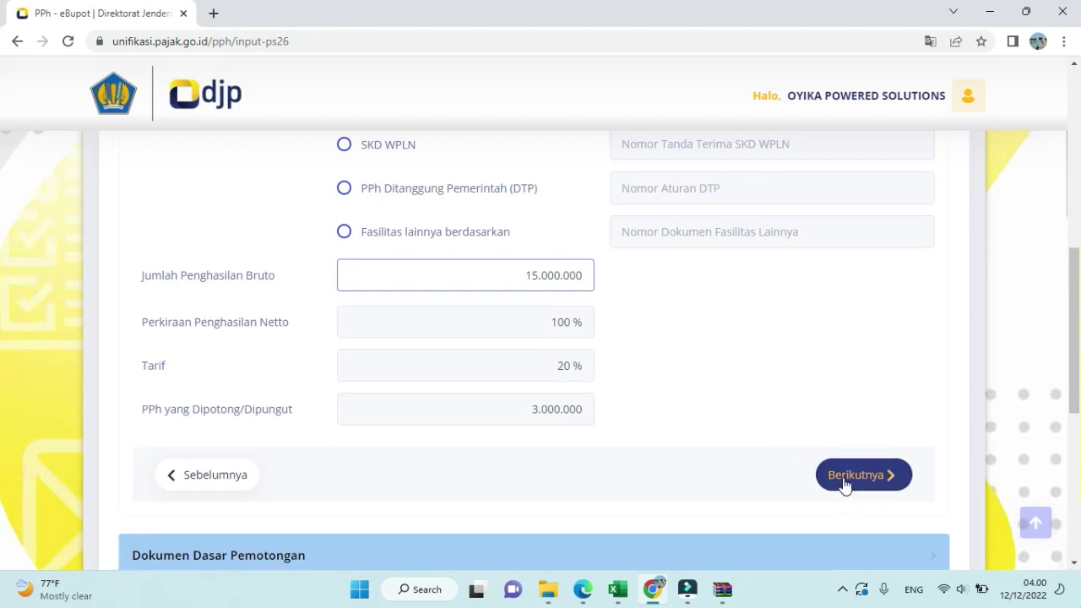
- Add a Bukti Pembayaran document numbered BVFAS10005, dated 23/11/2022, to the basis list
scroll(668, 392, up, 2)
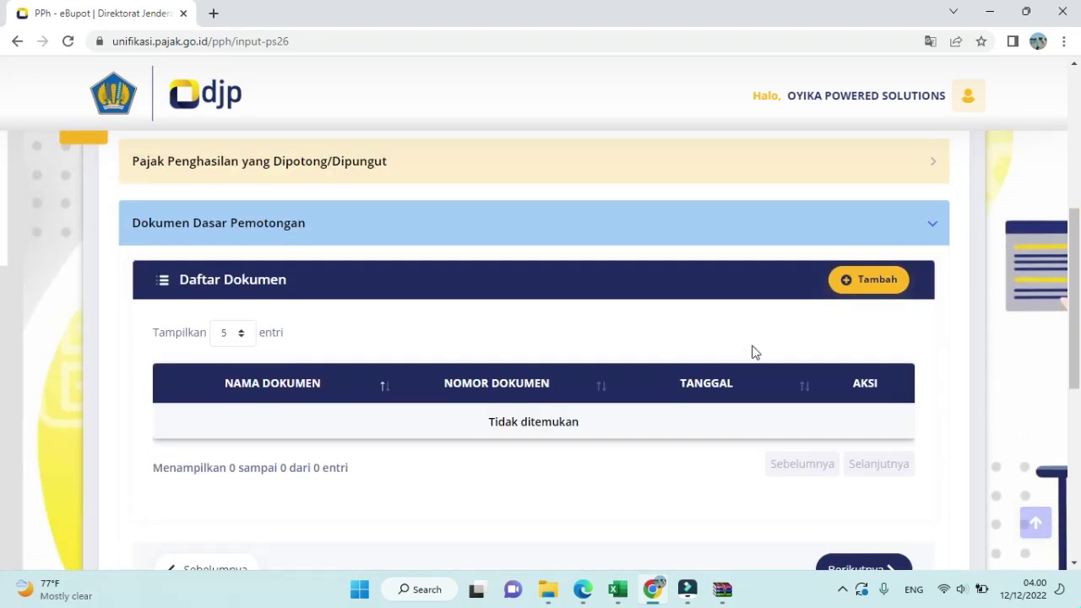
click(869, 280)
click(586, 257)
click(490, 432)
click(479, 296)
text(BVFAS10)
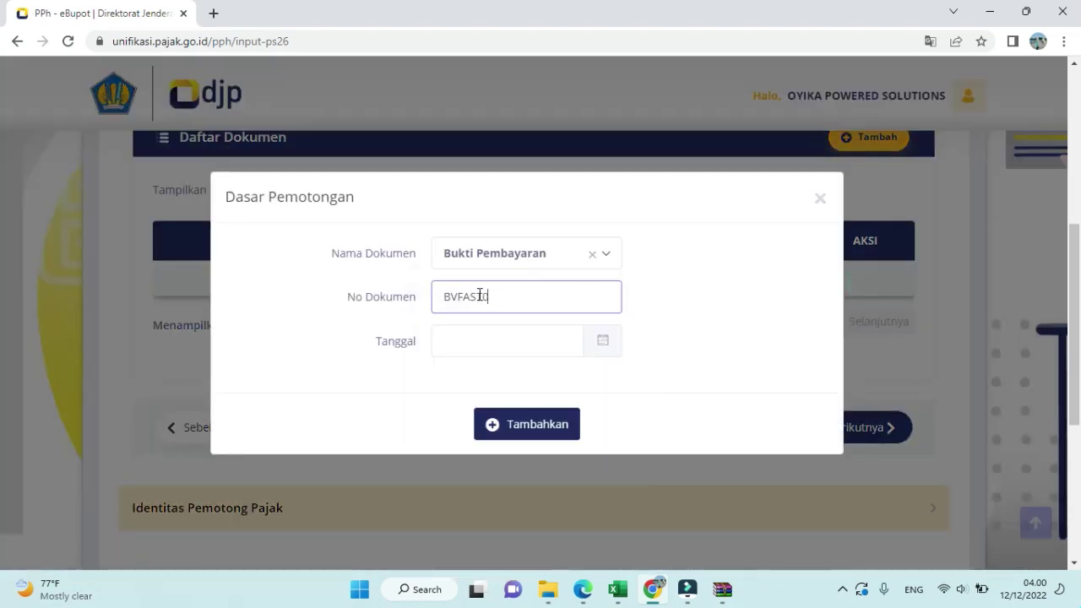
text(005)
click(468, 349)
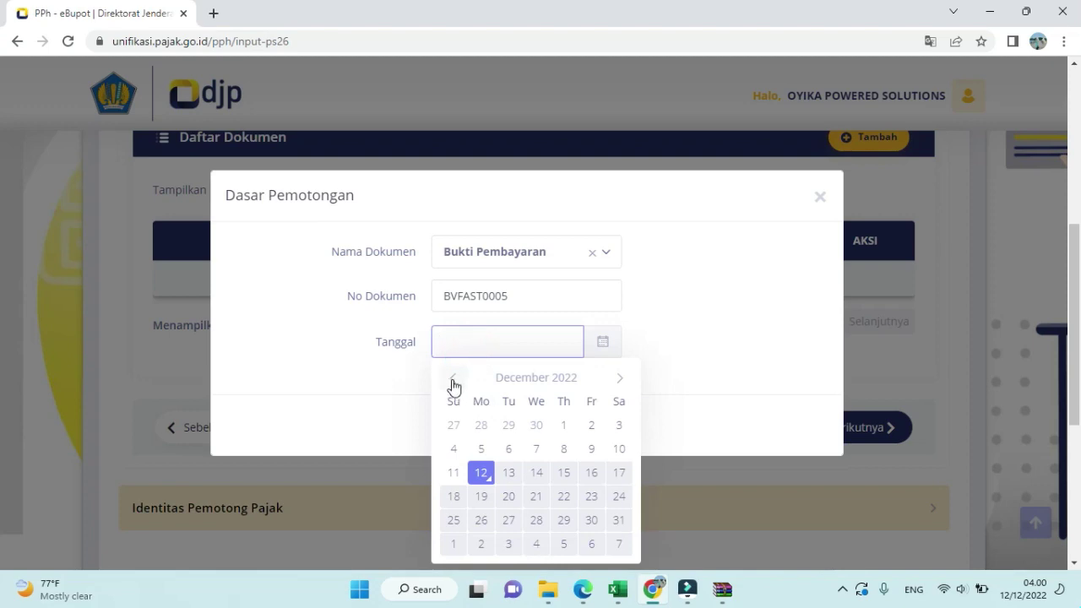
click(453, 378)
click(537, 498)
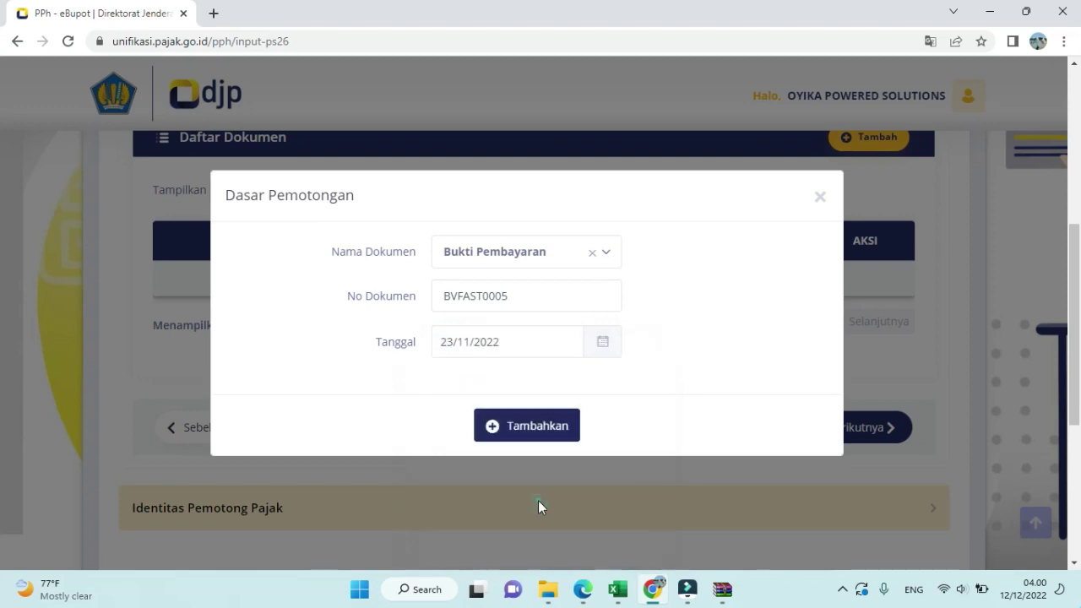
click(506, 421)
scroll(509, 420, up, 2)
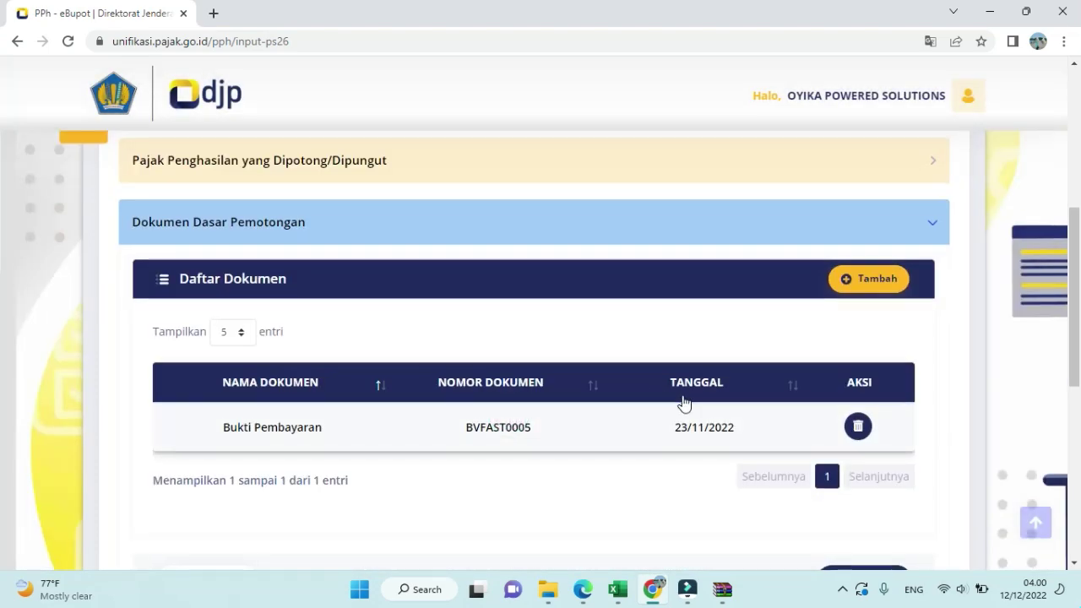
scroll(682, 403, down, 1)
- Sign the PPh 26 slip as Pengurus with the authorised signer, choose Pemindahbukuan, and save it
click(856, 517)
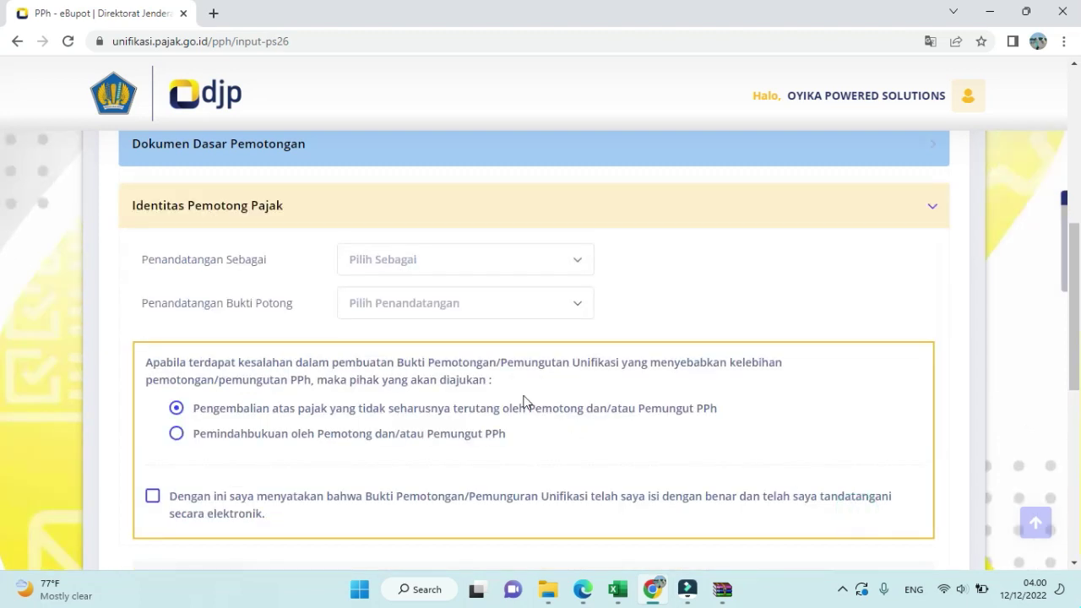
click(444, 268)
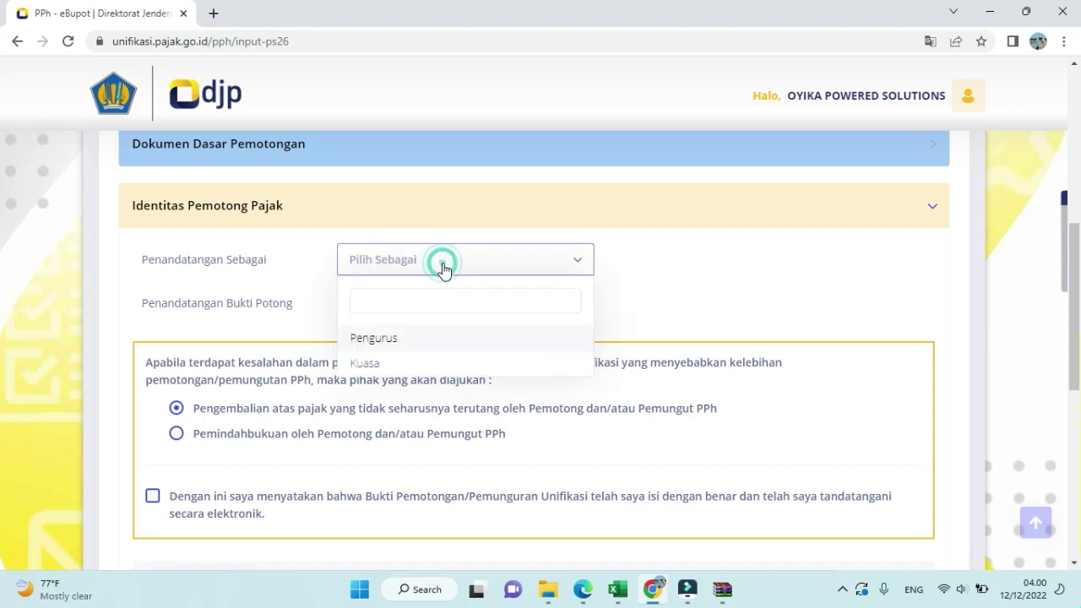
click(424, 340)
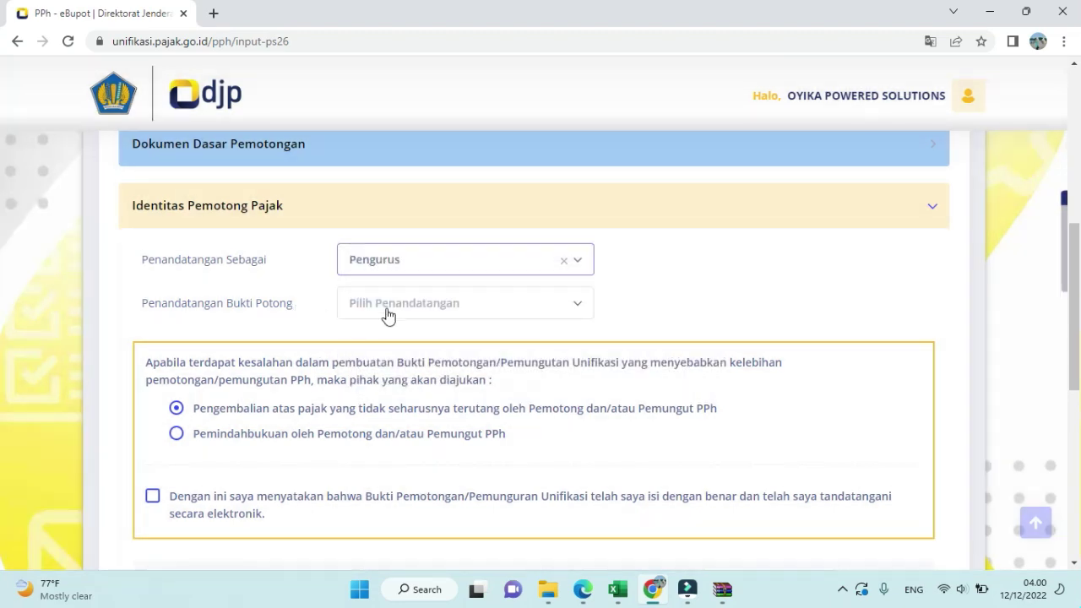
click(387, 314)
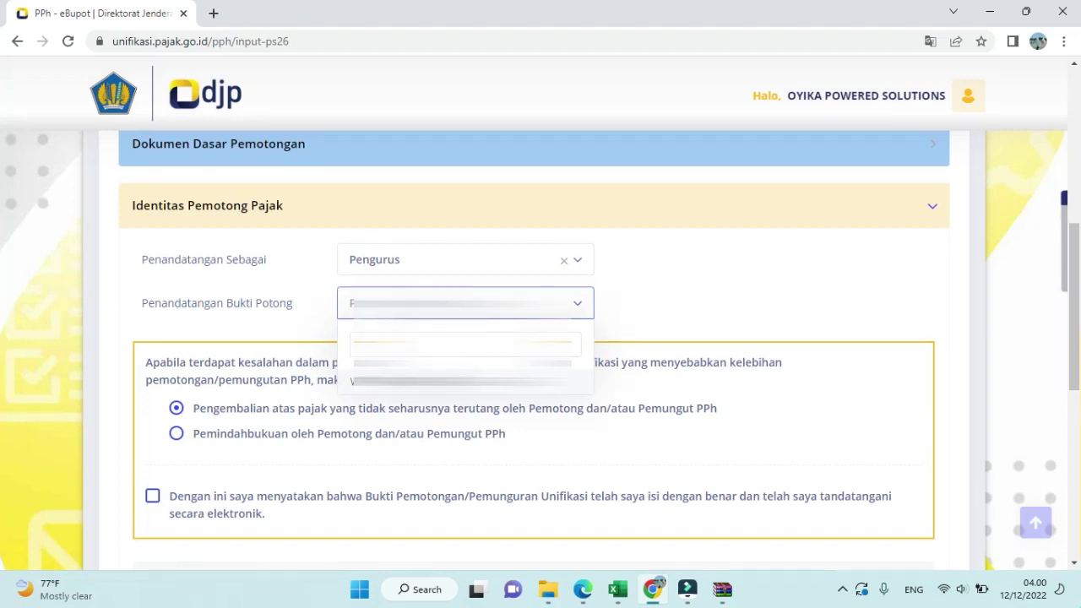
click(456, 382)
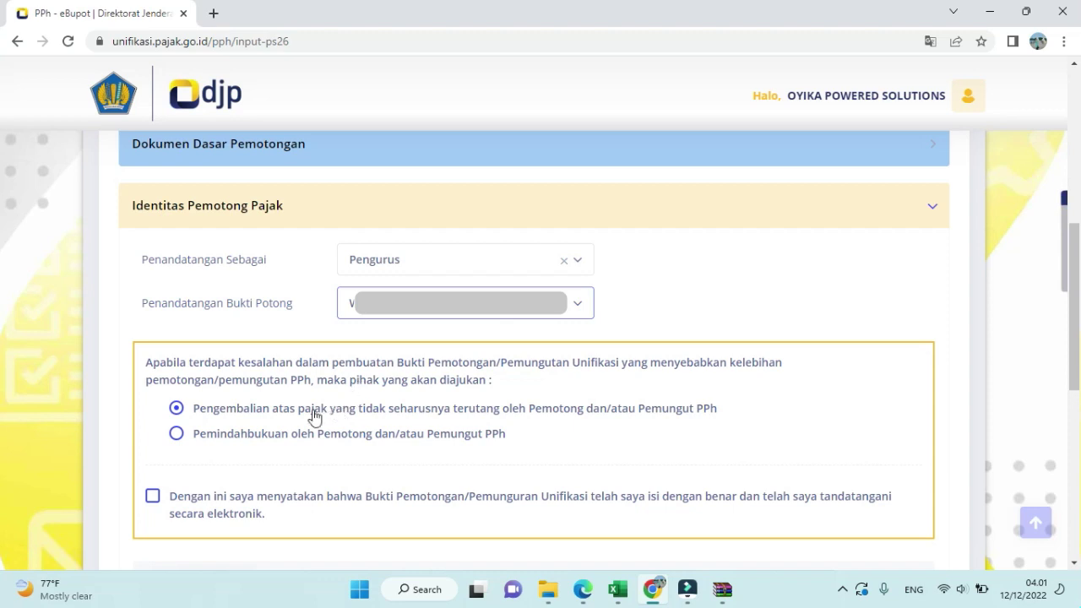
click(175, 433)
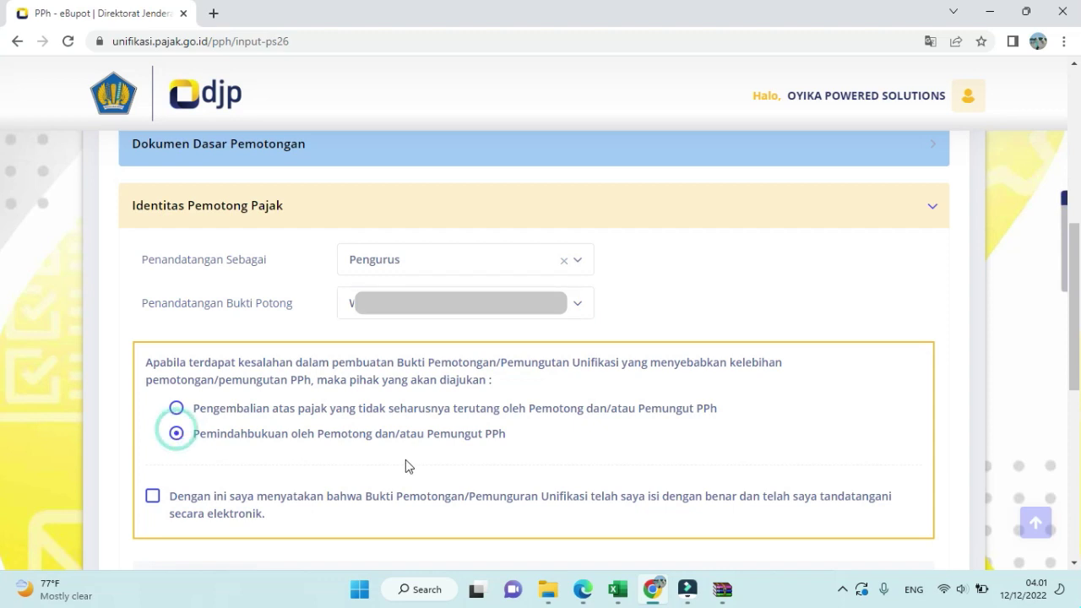
scroll(397, 459, down, 1)
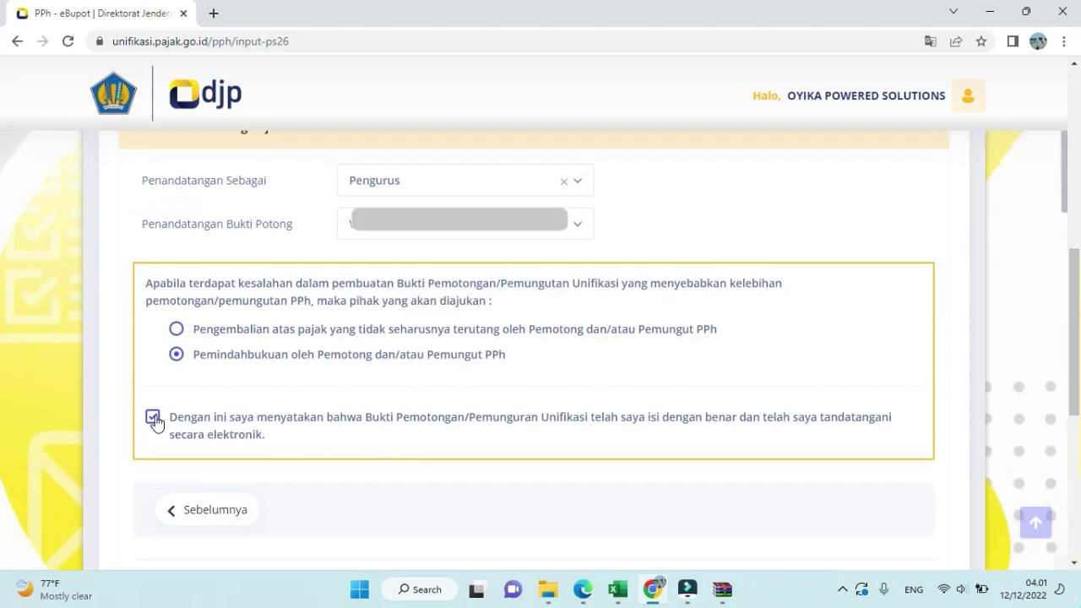
scroll(201, 420, down, 2)
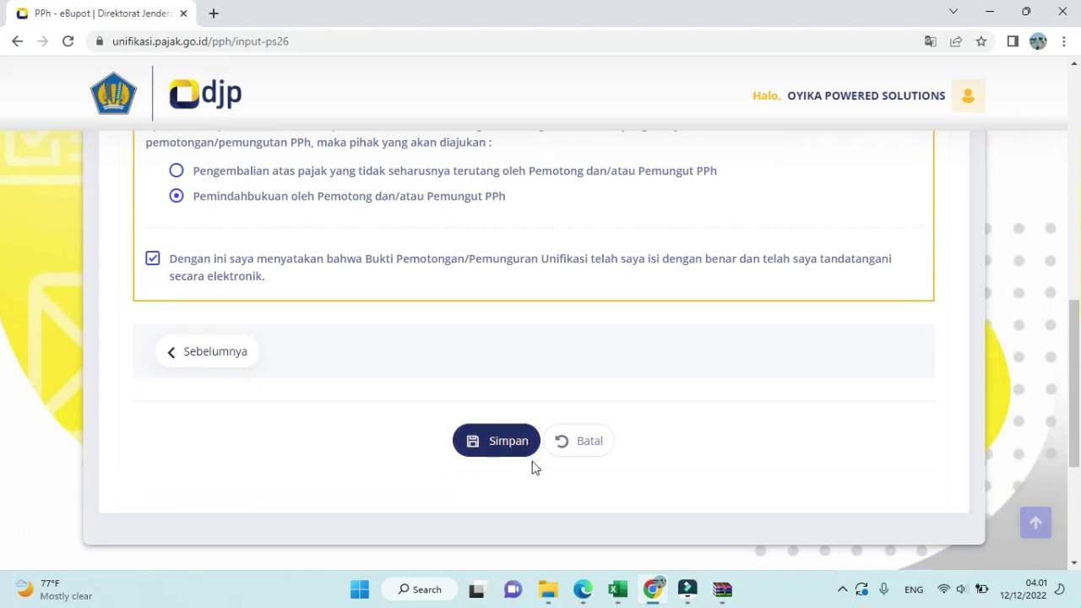
click(566, 456)
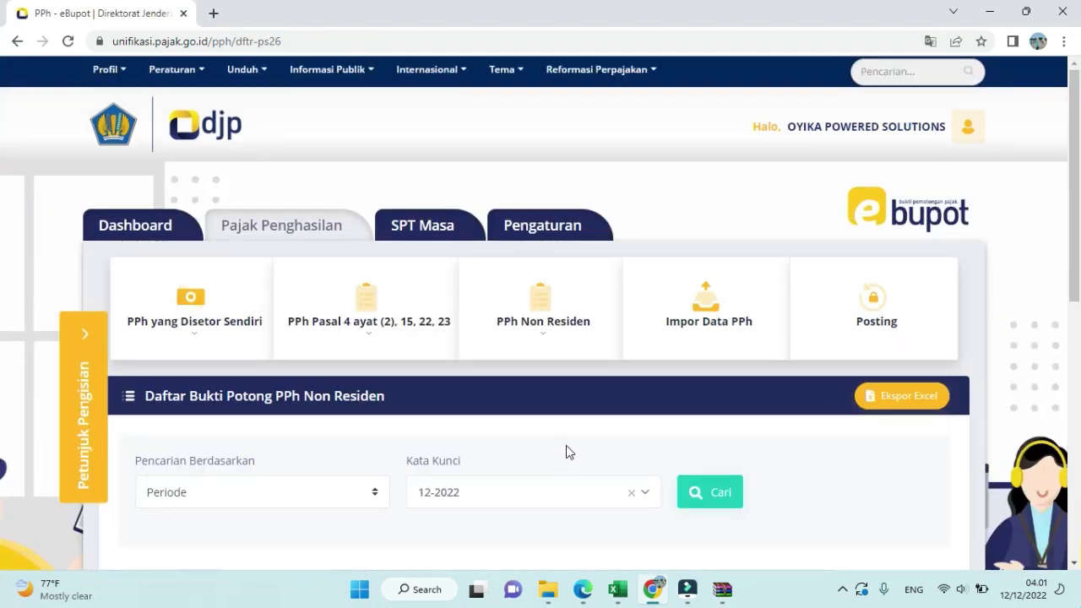
- Post the withholding data for tax year 2022, period November, and confirm the posting
click(878, 332)
scroll(591, 376, down, 1)
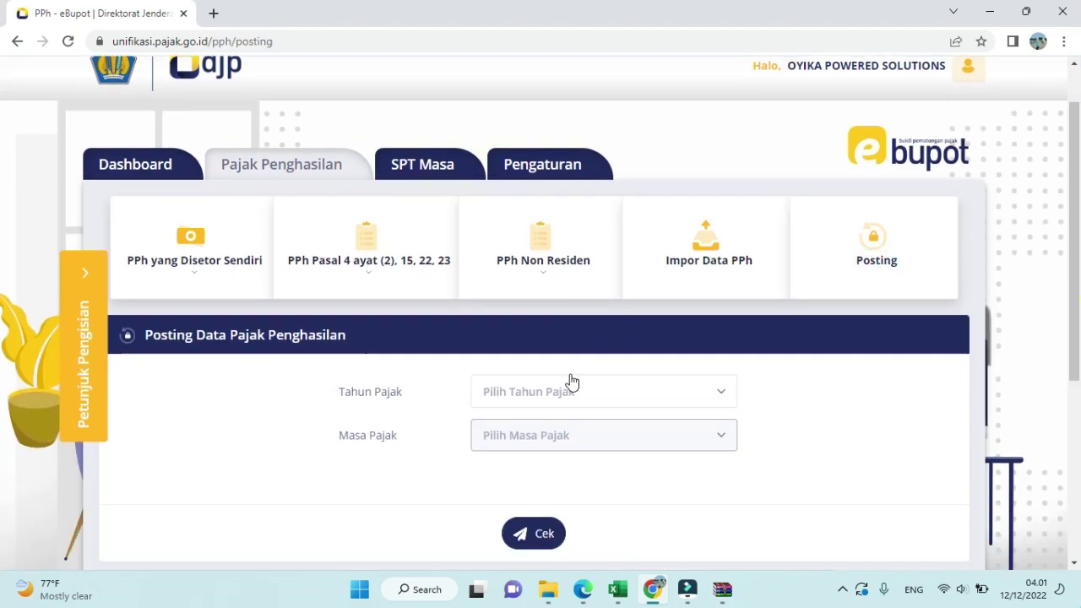
click(567, 391)
click(516, 472)
click(528, 435)
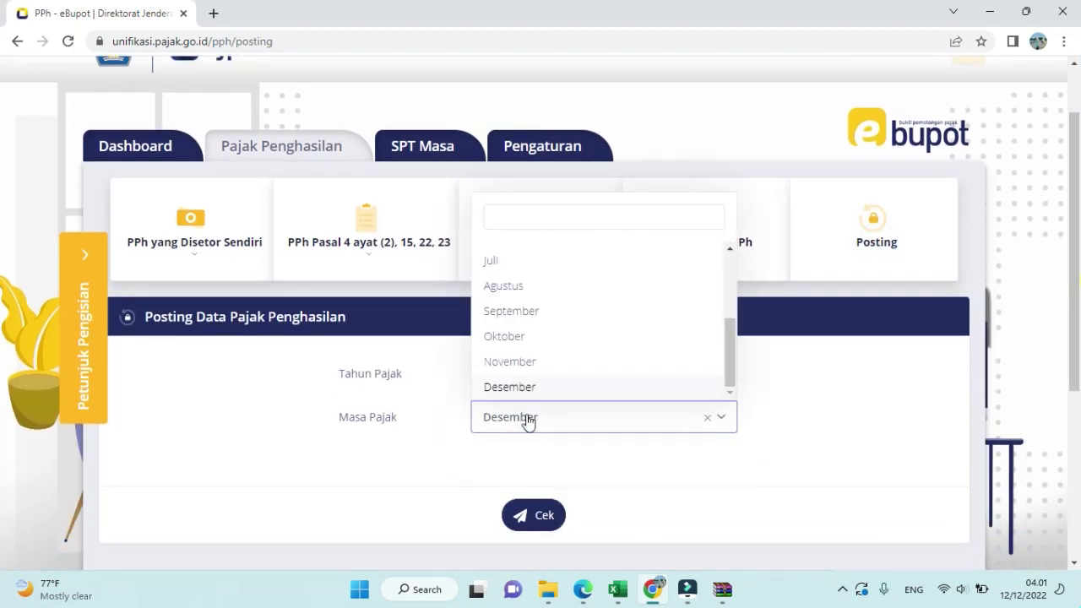
click(554, 364)
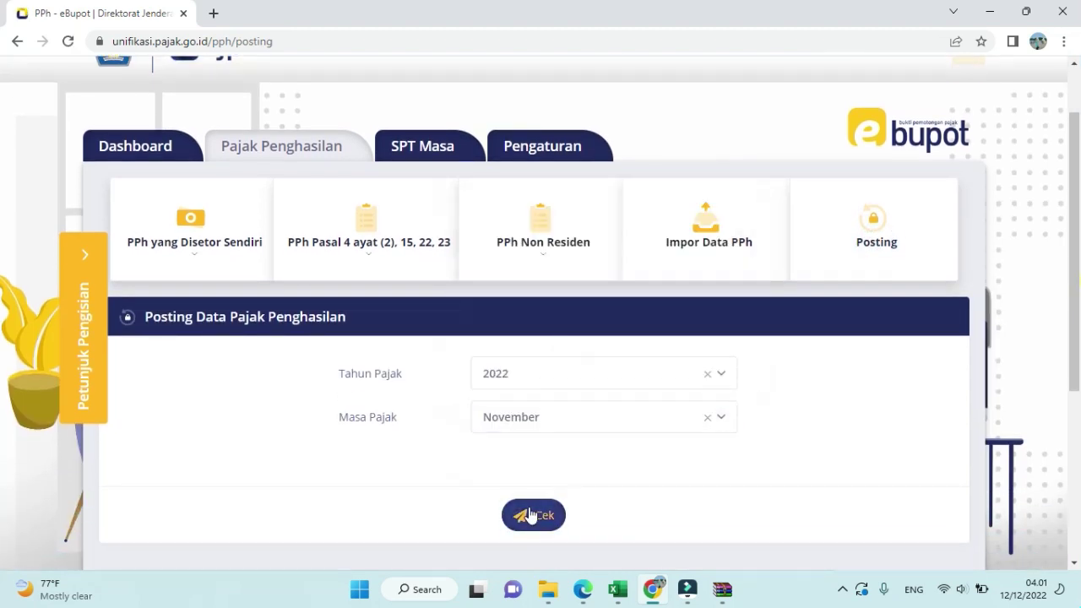
click(530, 515)
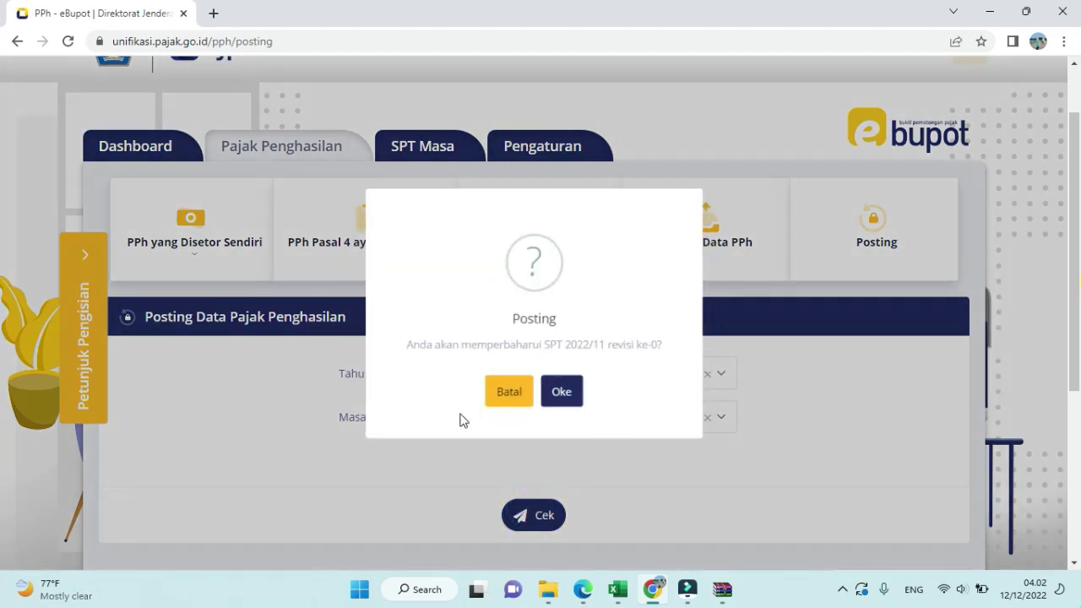
click(577, 391)
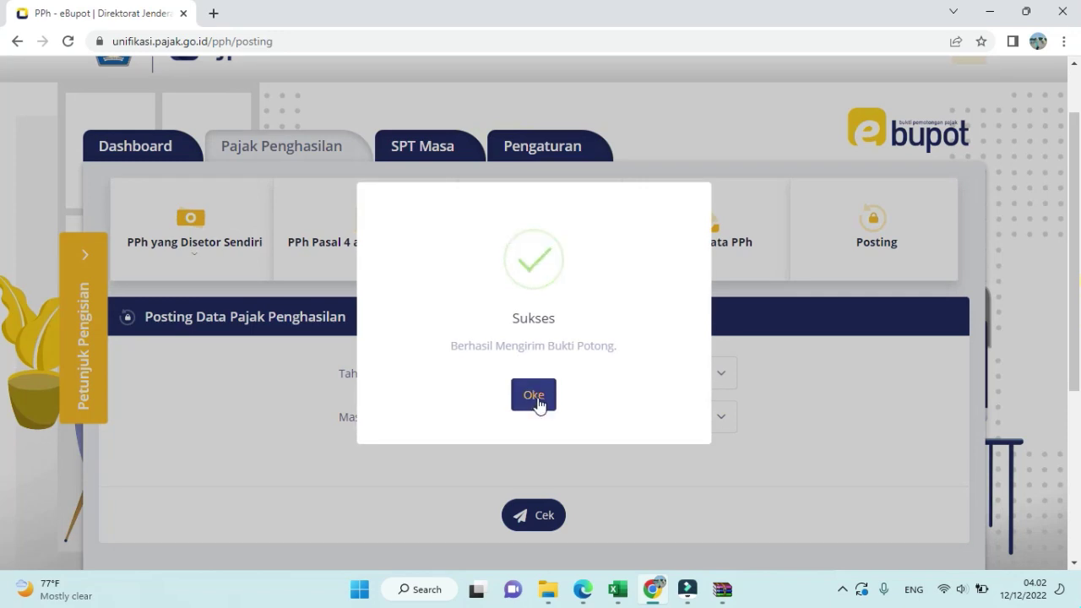
click(533, 395)
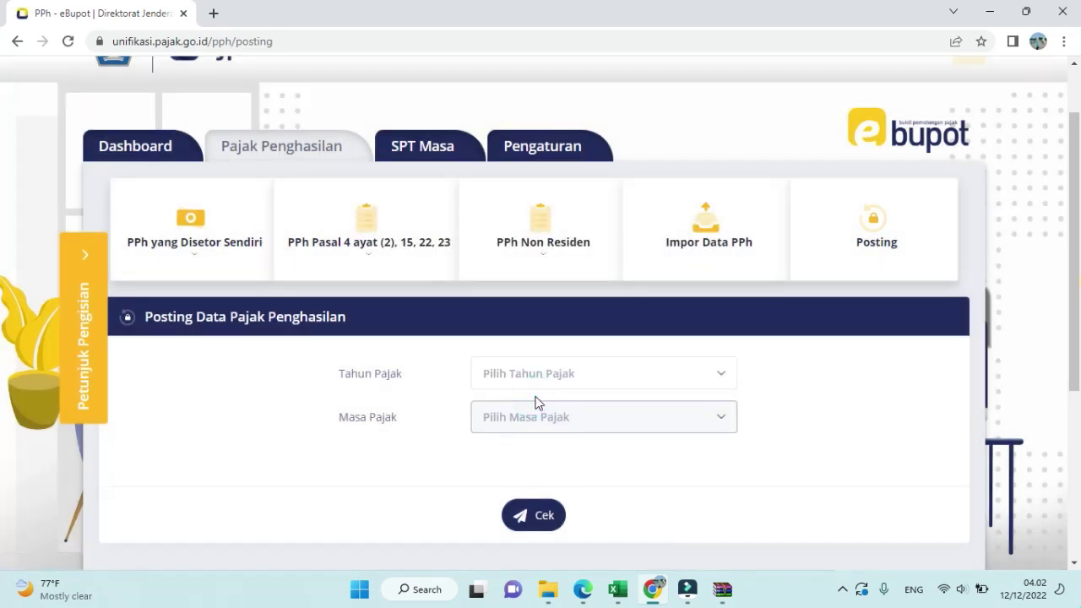
- Open the SPT Masa Perekaman Bukti Penyetoran page and scroll down to its empty Daftar Tagihan table
click(454, 152)
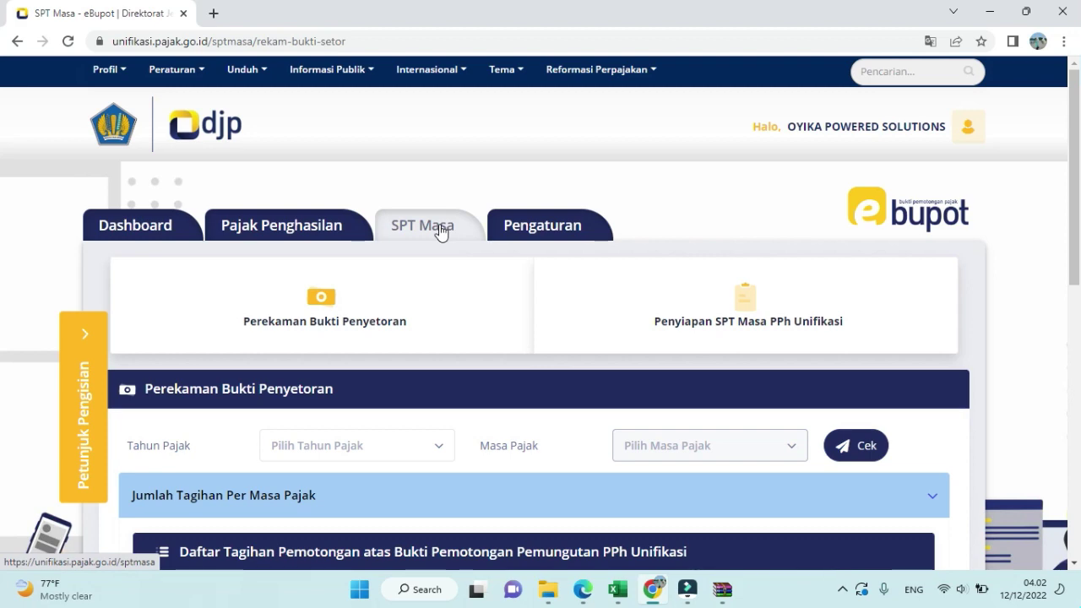
scroll(439, 234, down, 1)
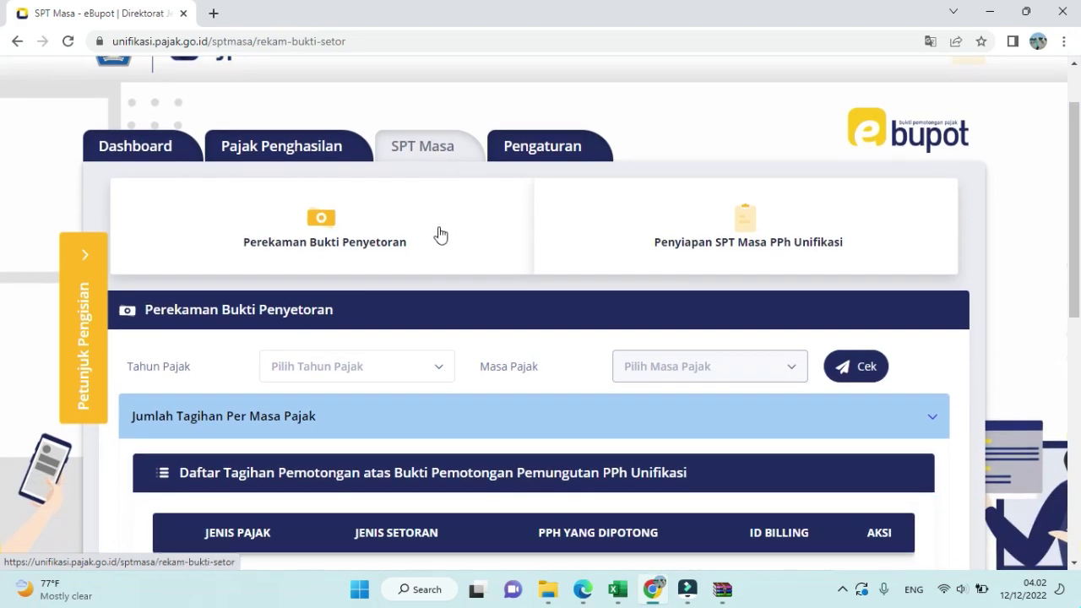
scroll(437, 236, down, 1)
scroll(435, 244, down, 1)
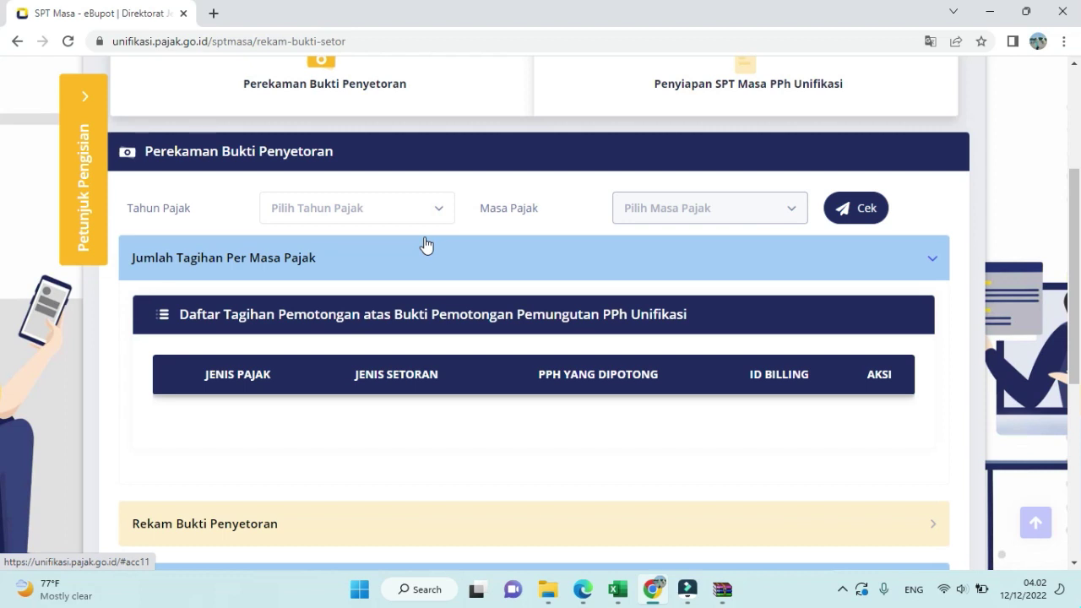
- List the billing codes for Tahun Pajak 2022, Masa Pajak November
click(432, 211)
click(411, 285)
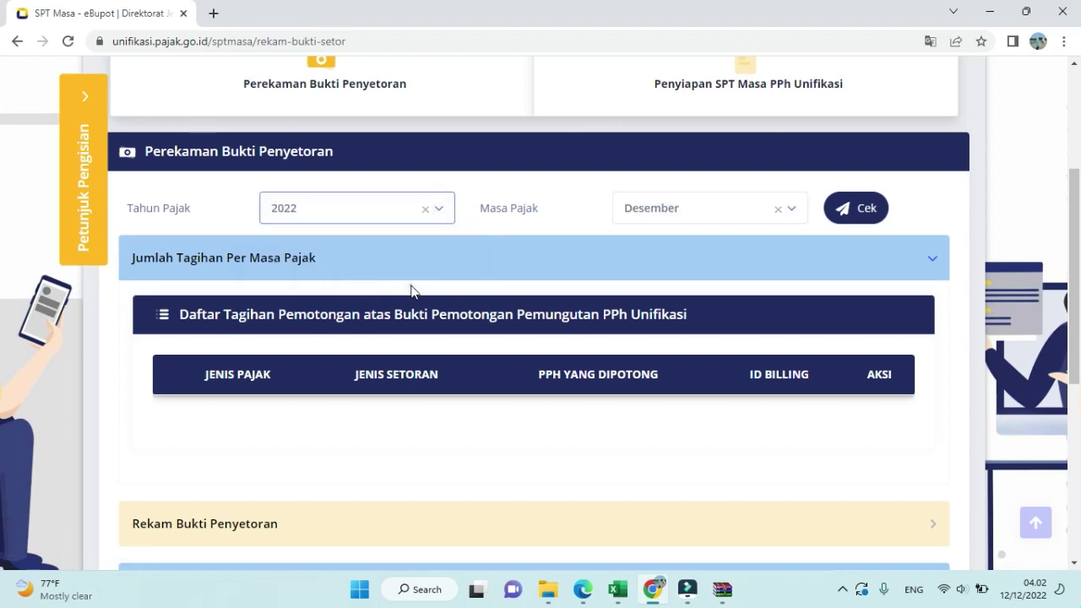
click(680, 212)
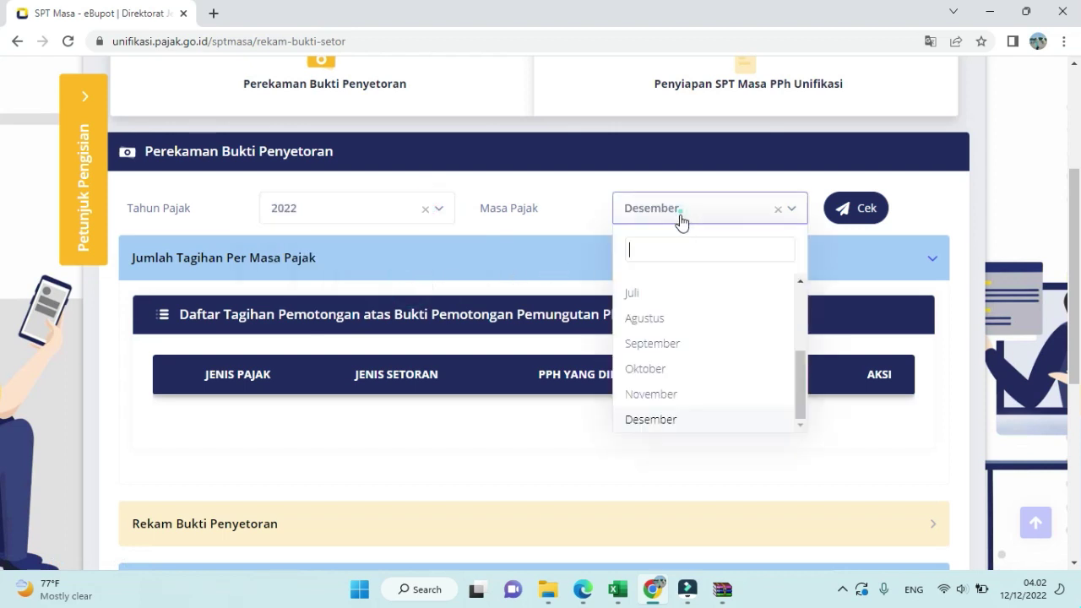
click(636, 394)
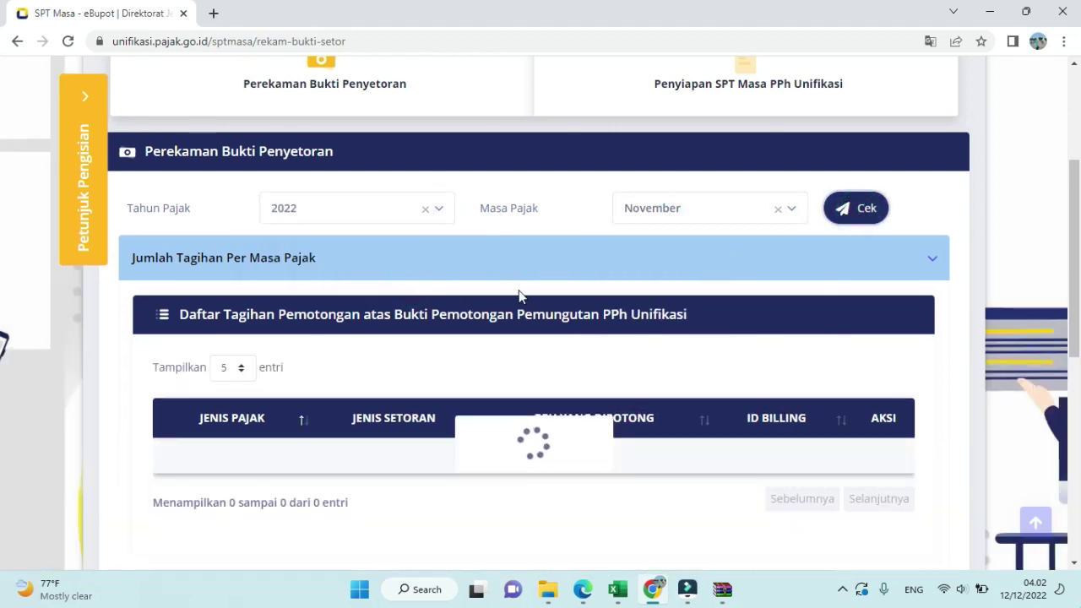
scroll(767, 350, down, 2)
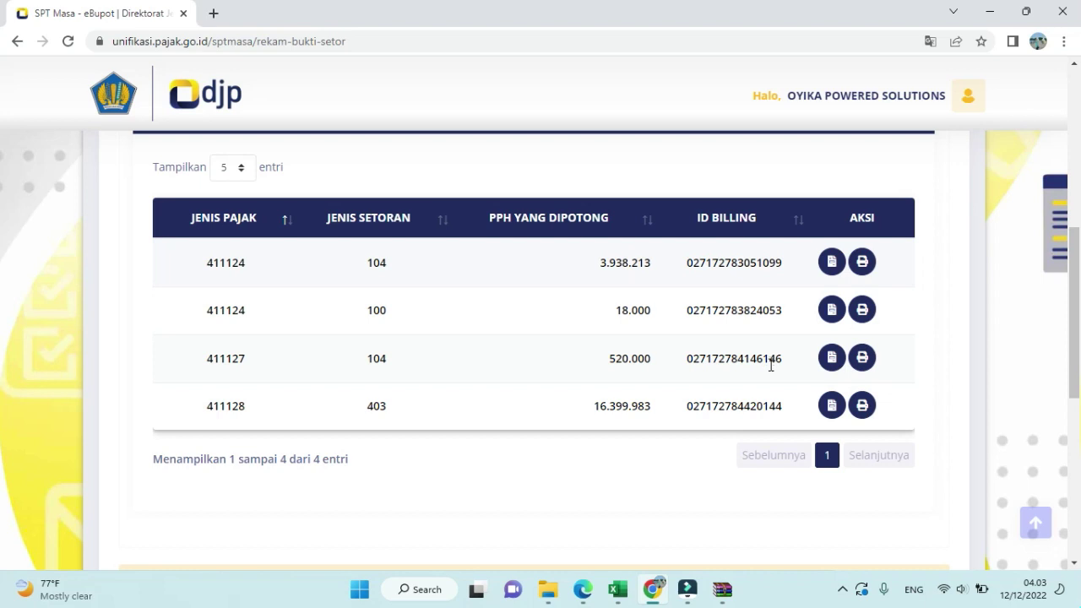
- View and close the printout for the first billing code, worth 3.938.213
click(862, 264)
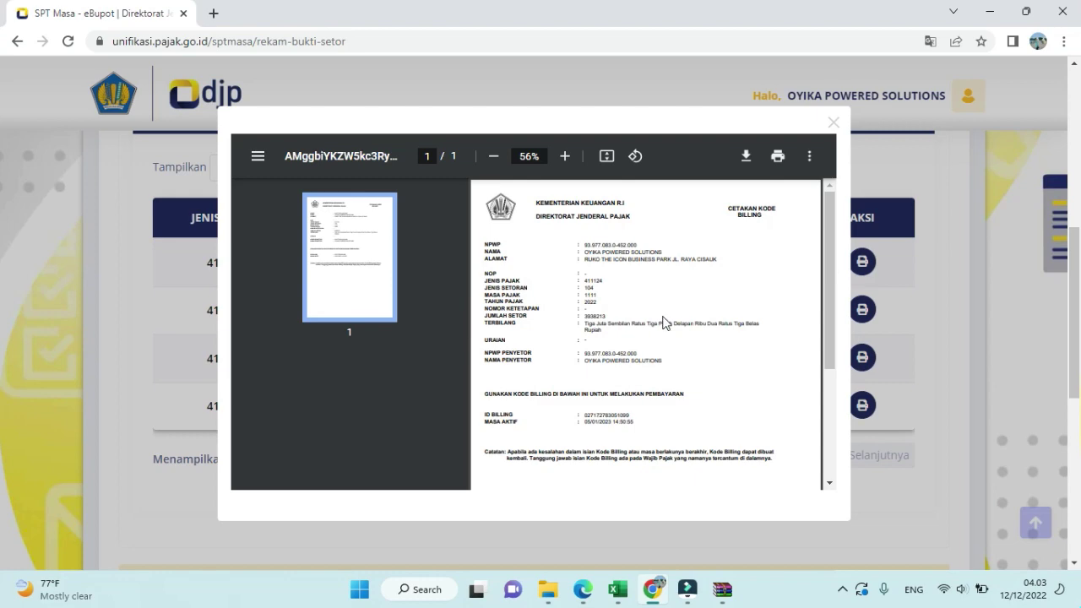
click(832, 124)
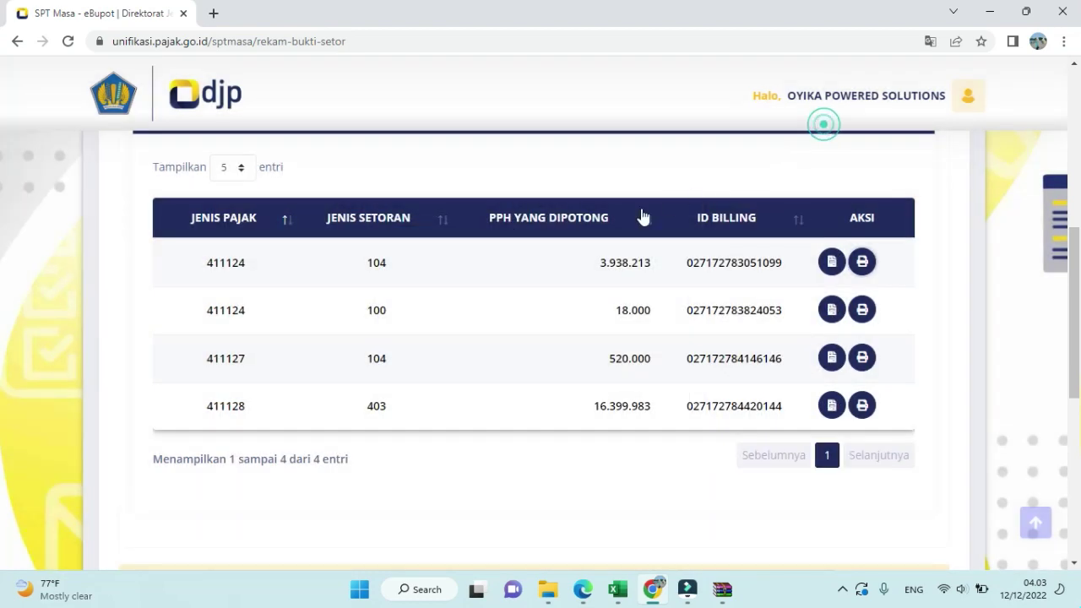
scroll(579, 253, down, 2)
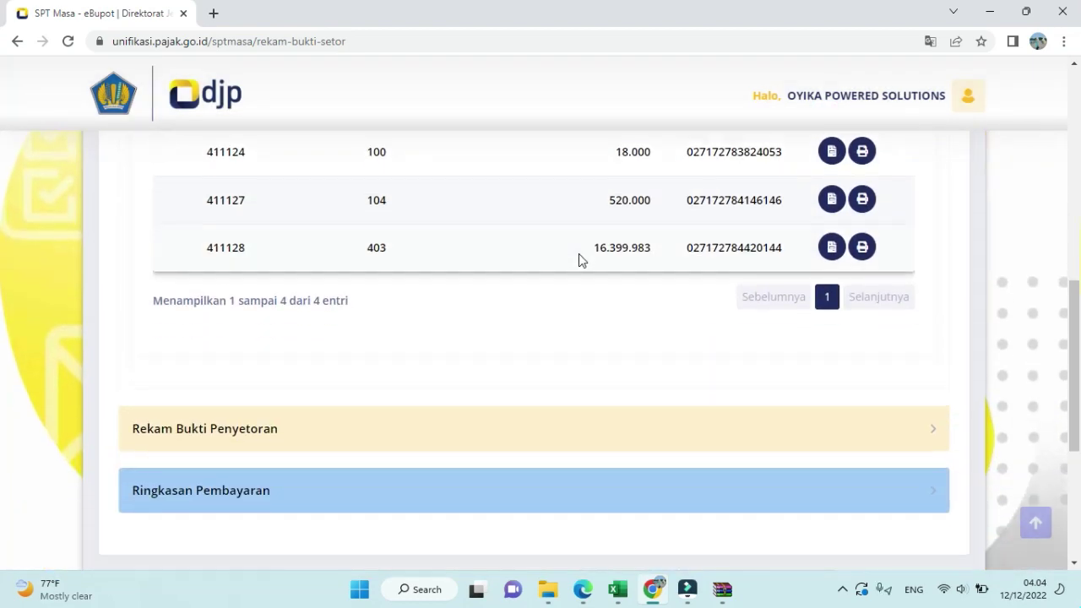
scroll(573, 264, down, 1)
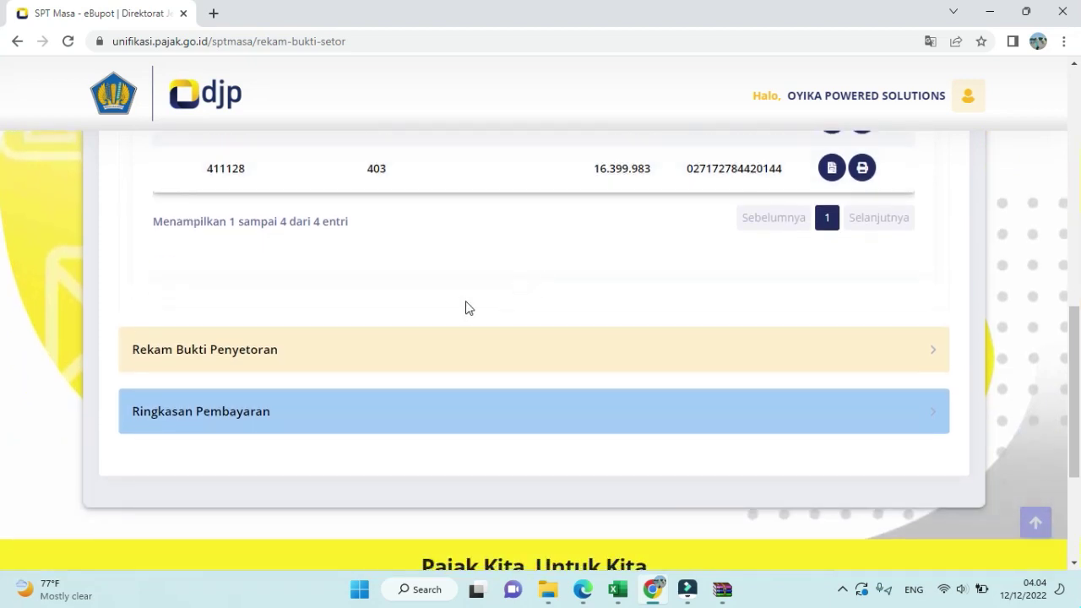
- Start a new payment proof with the pasted NTPN and tax year 2022
click(386, 359)
scroll(405, 337, up, 1)
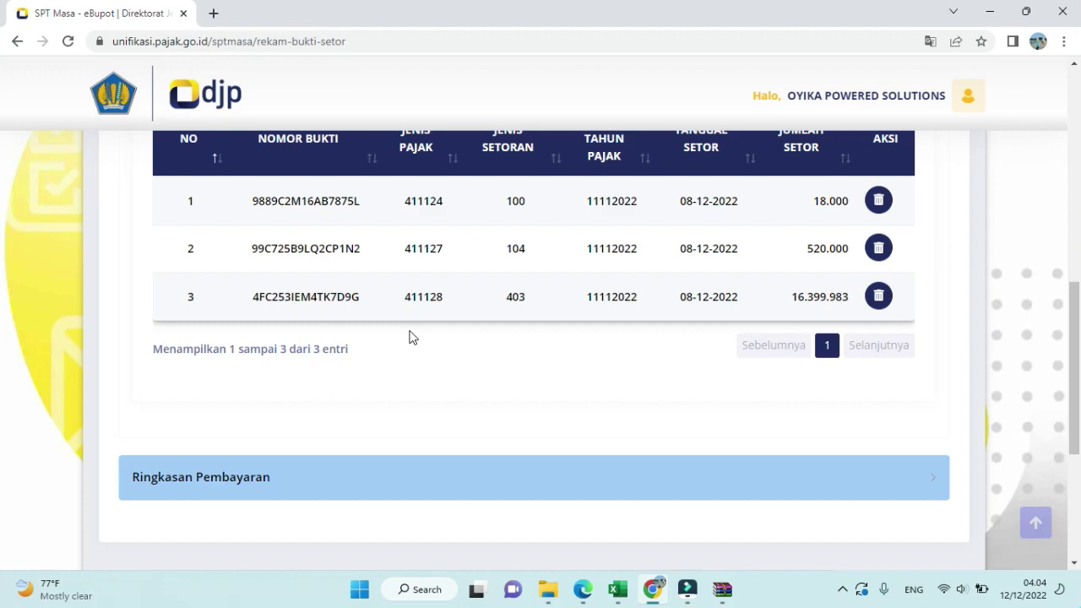
scroll(456, 363, up, 1)
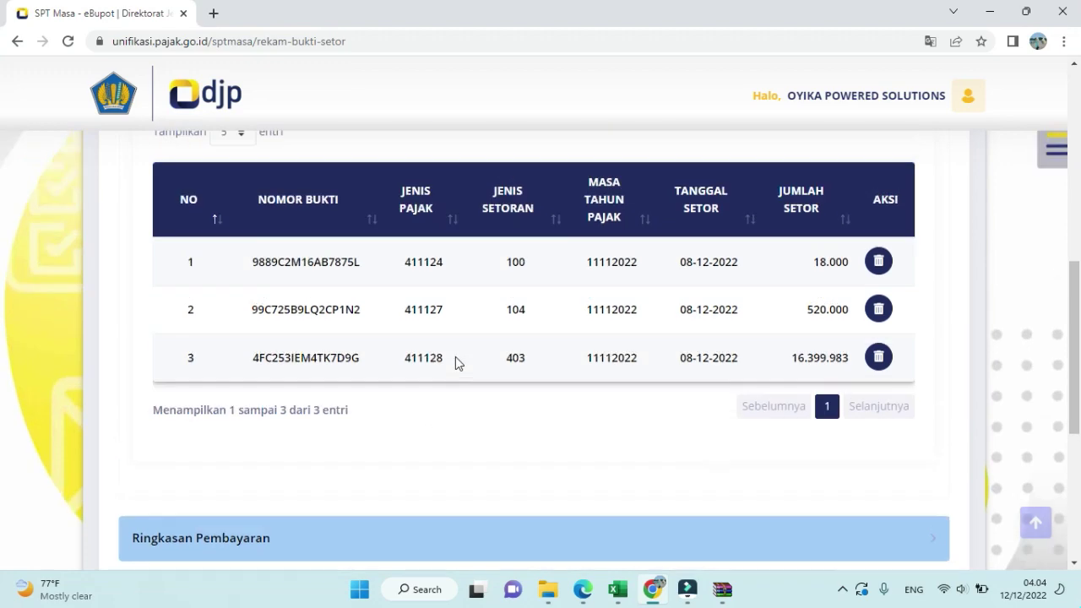
scroll(687, 357, up, 1)
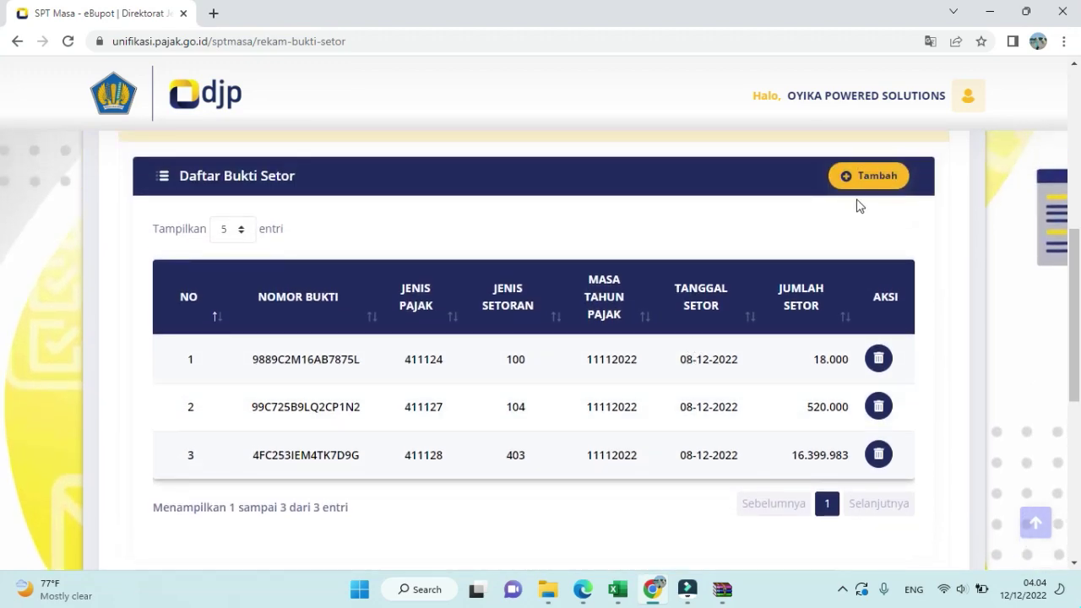
click(869, 175)
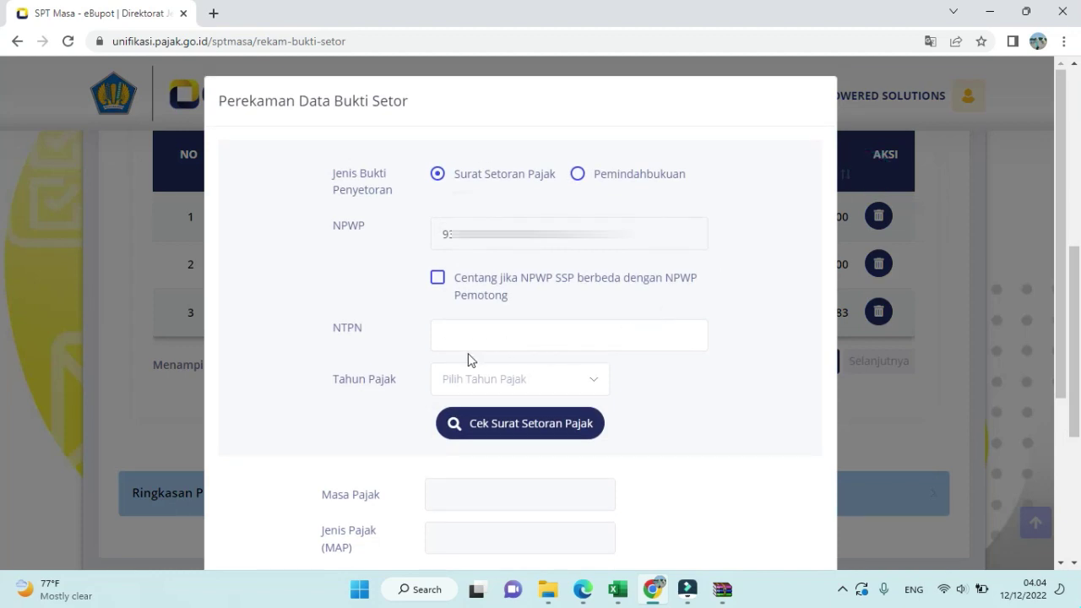
click(436, 336)
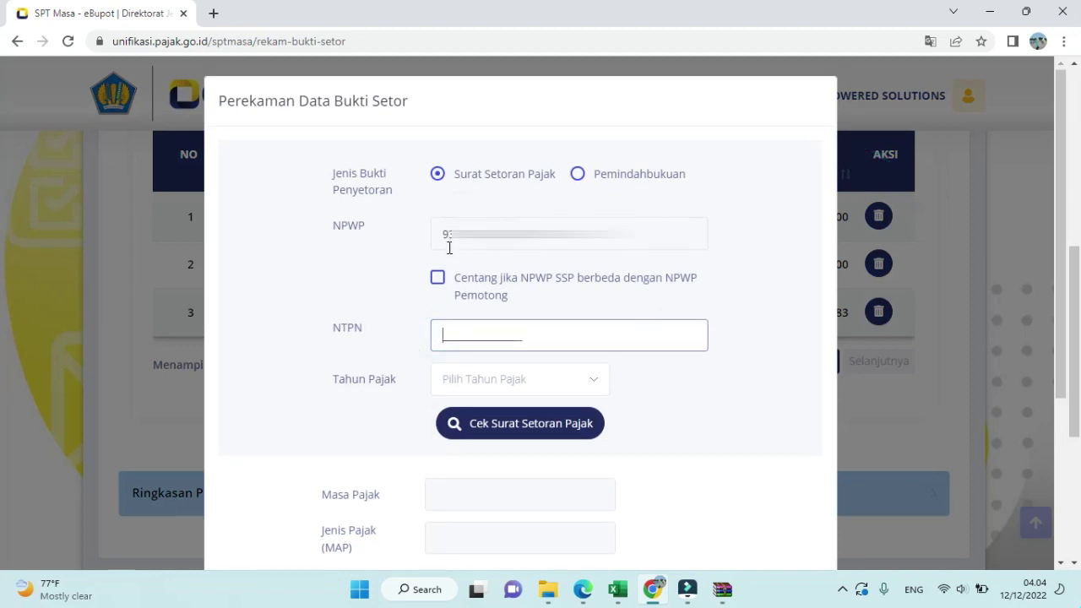
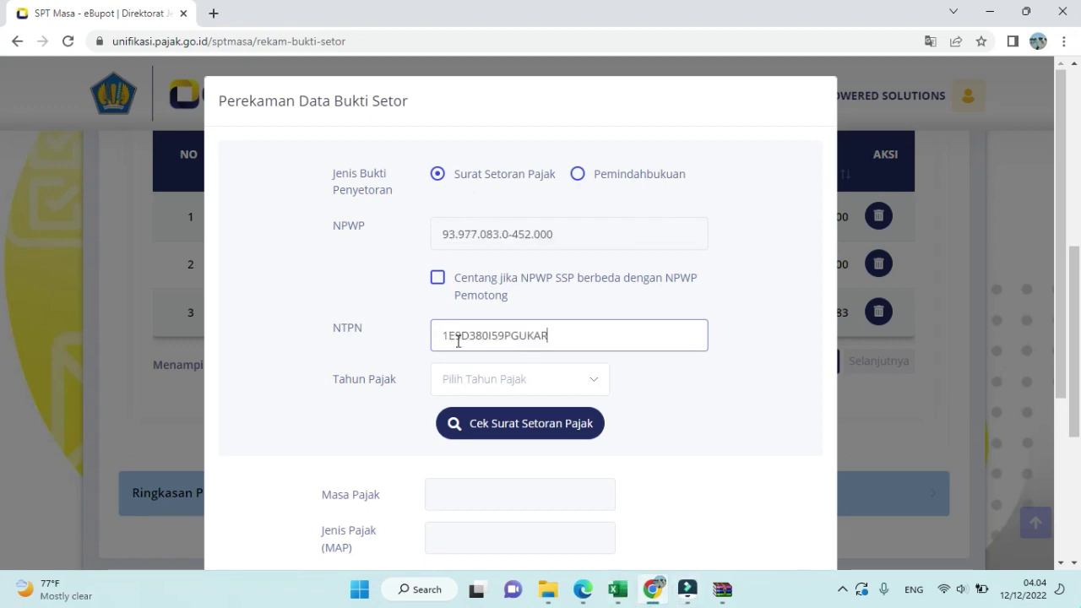
click(457, 379)
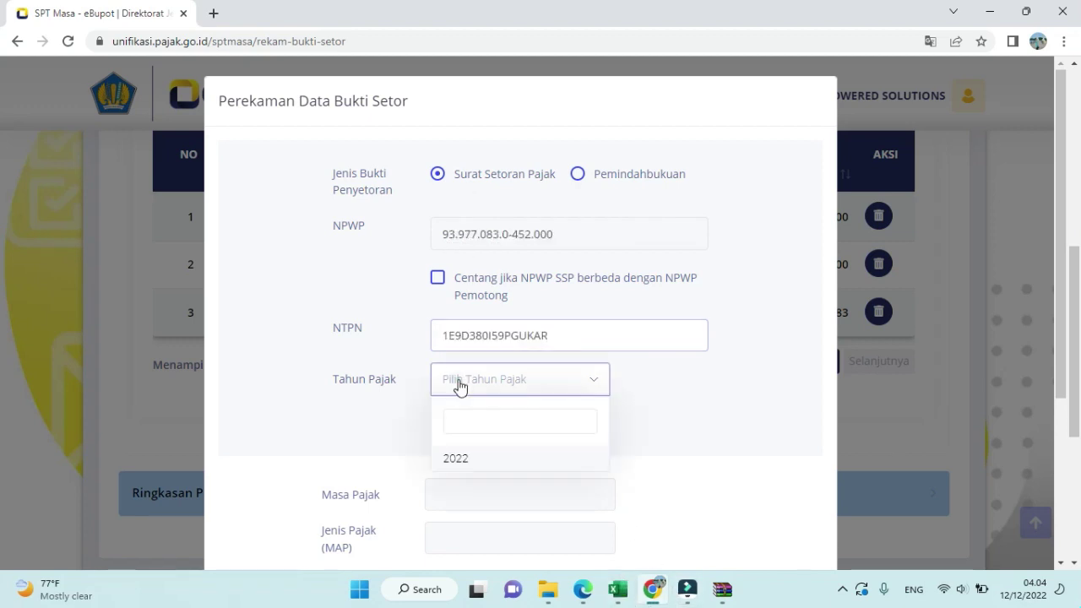
click(465, 458)
- Look up the matching tax payment slip and save the 3.938.213 payment proof
click(540, 427)
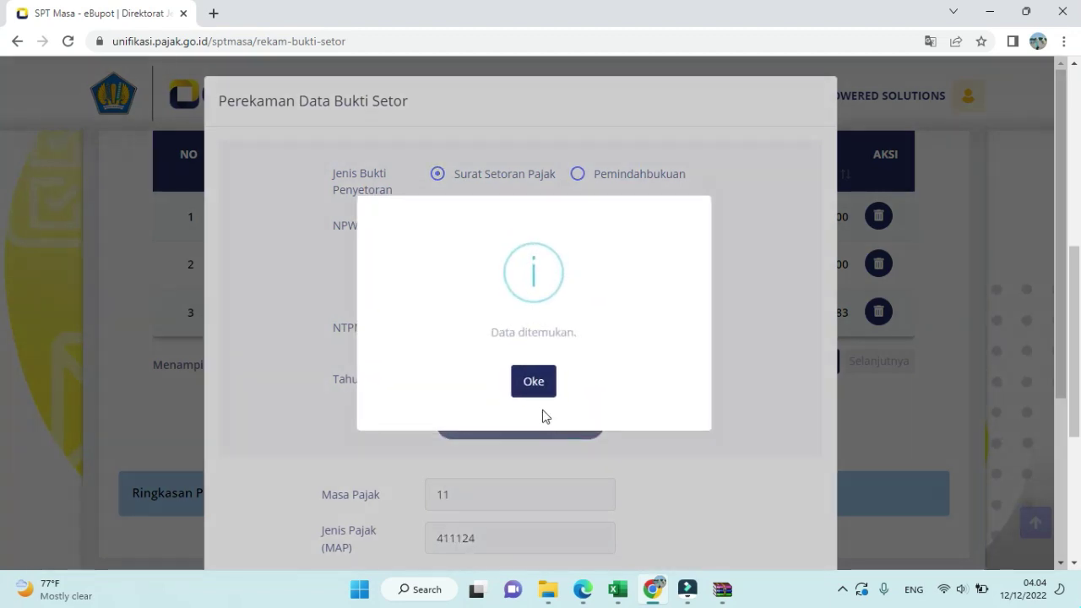
click(533, 381)
scroll(629, 418, down, 3)
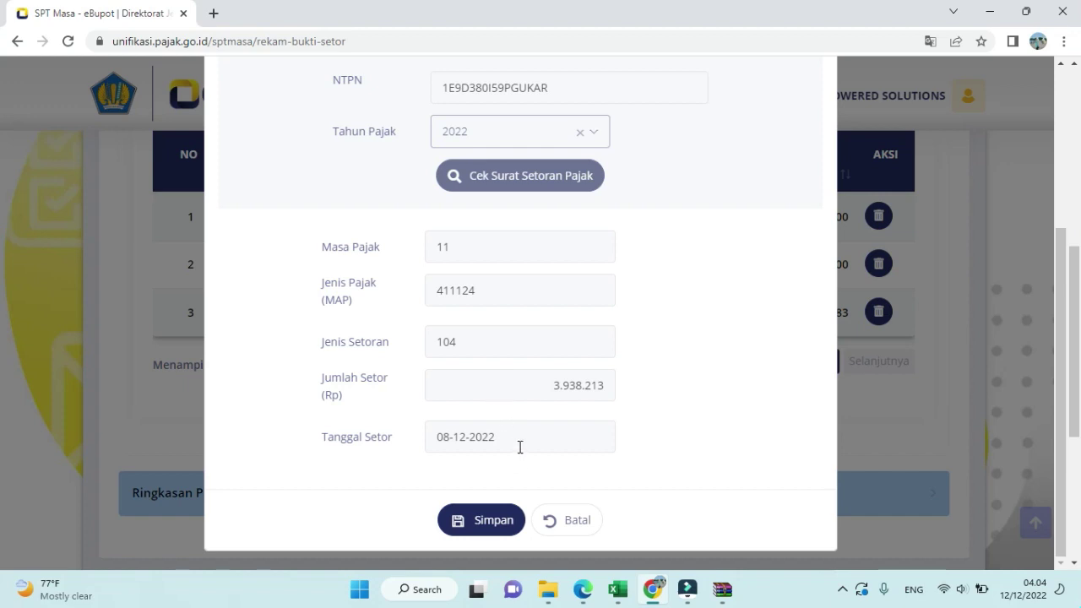
click(477, 519)
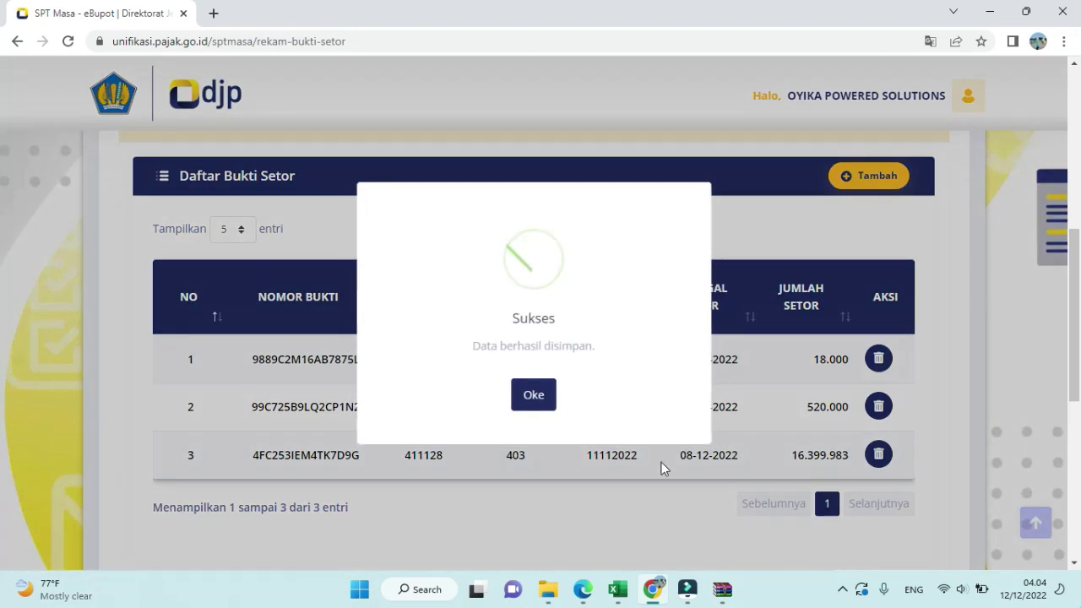
click(534, 399)
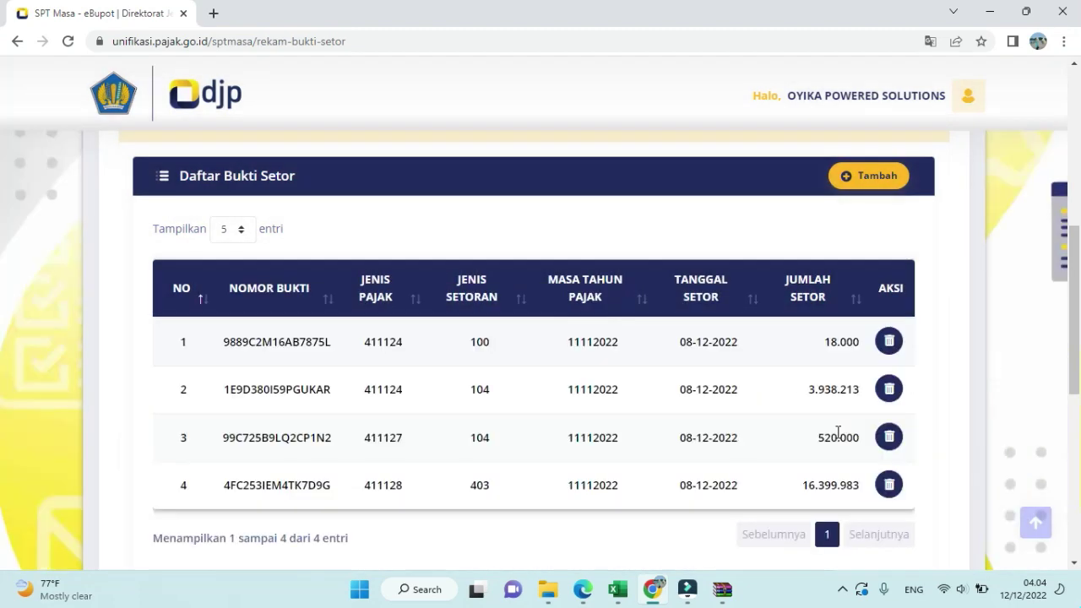
- Open the November 2022 draft SPT Masa PPh Unifikasi and review its recorded payment receipts
scroll(760, 427, down, 3)
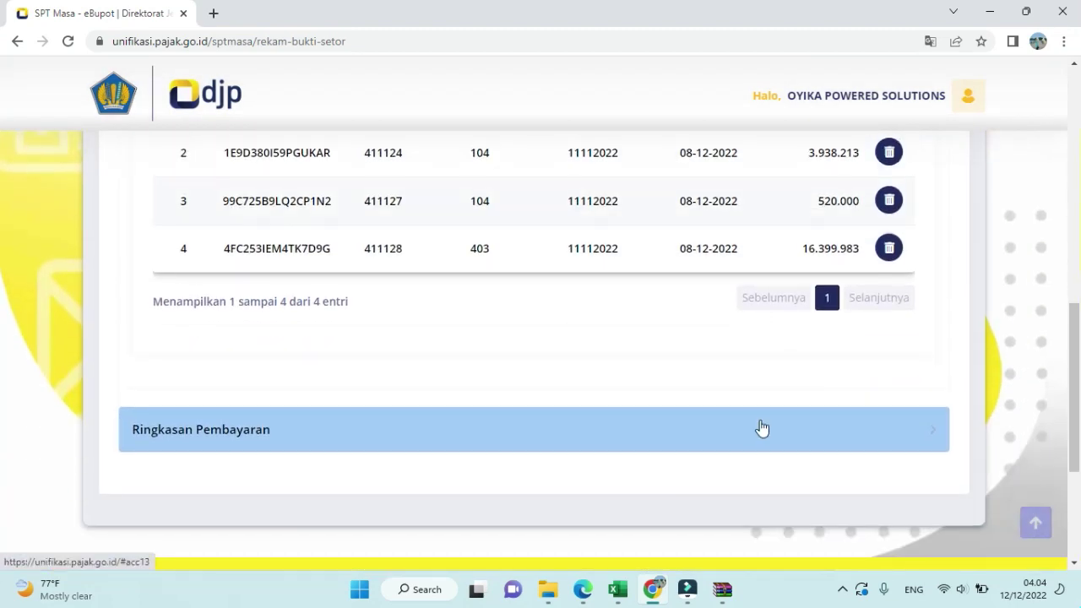
scroll(760, 427, up, 3)
scroll(761, 428, up, 4)
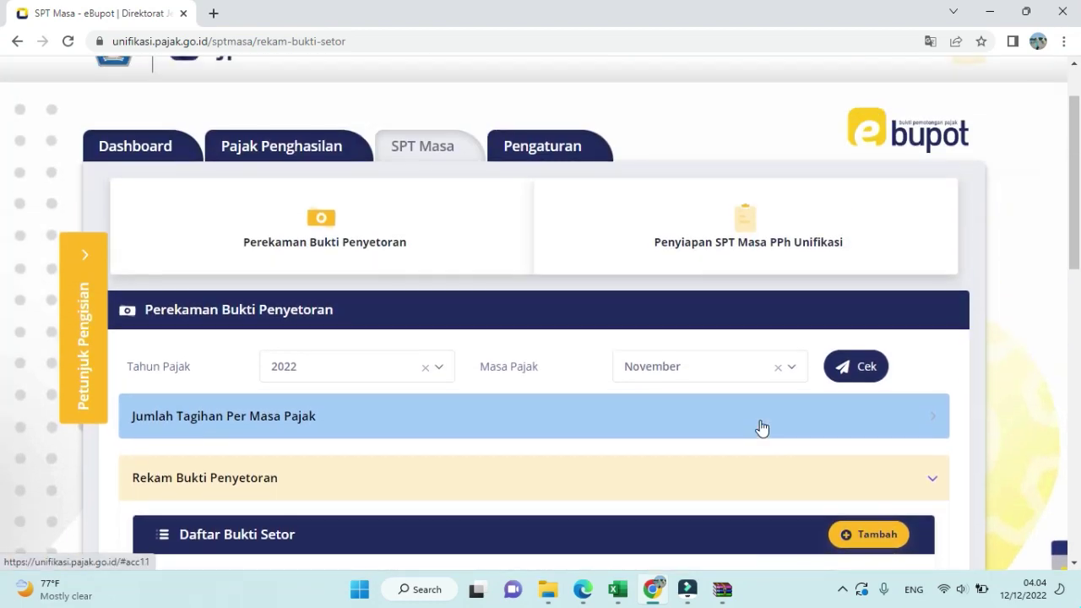
click(755, 243)
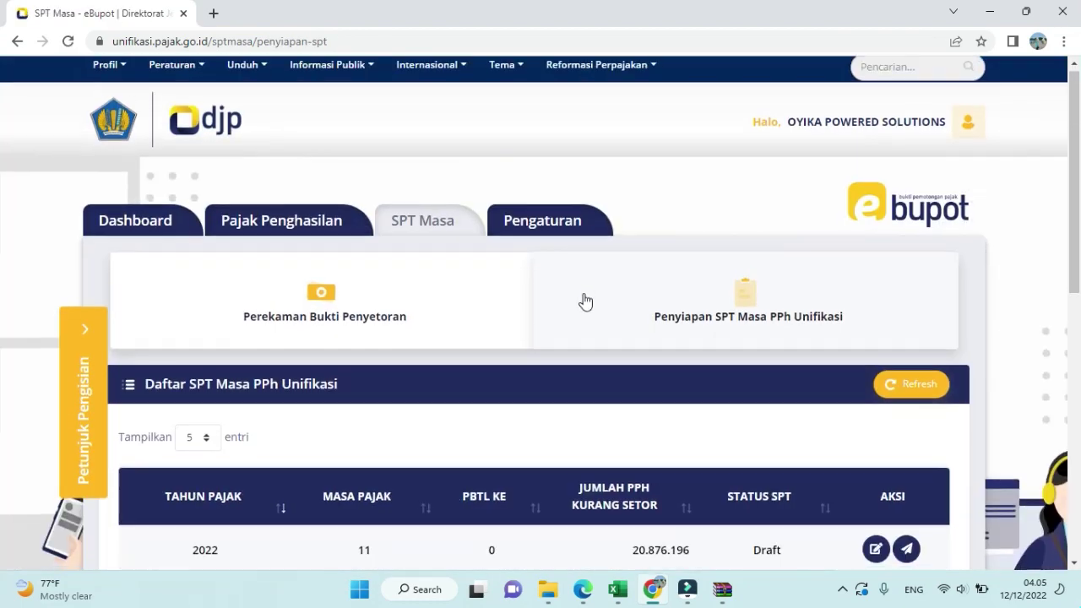
scroll(585, 301, down, 3)
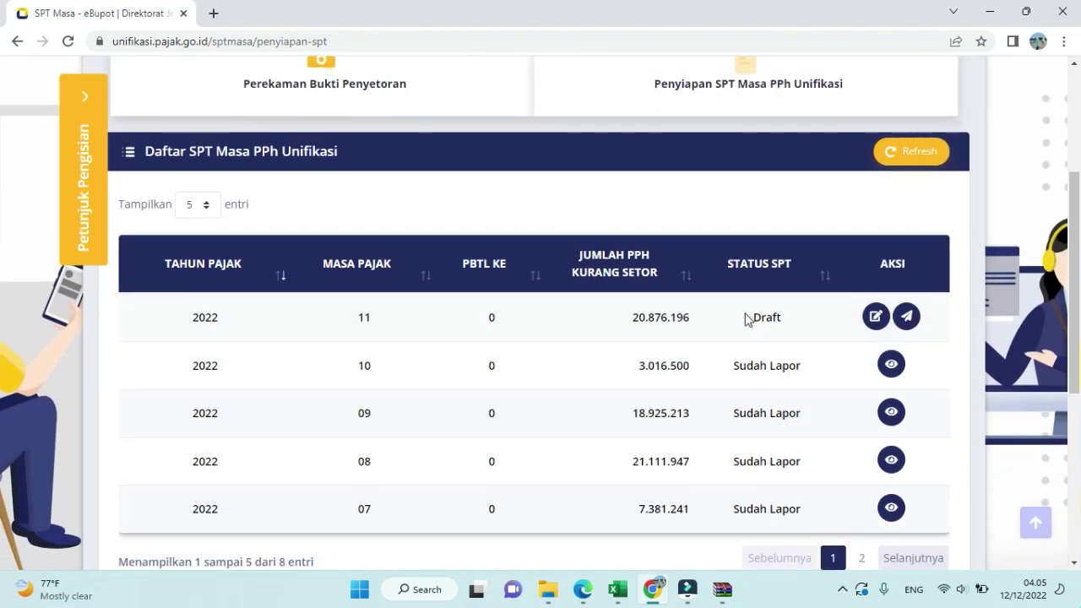
click(875, 317)
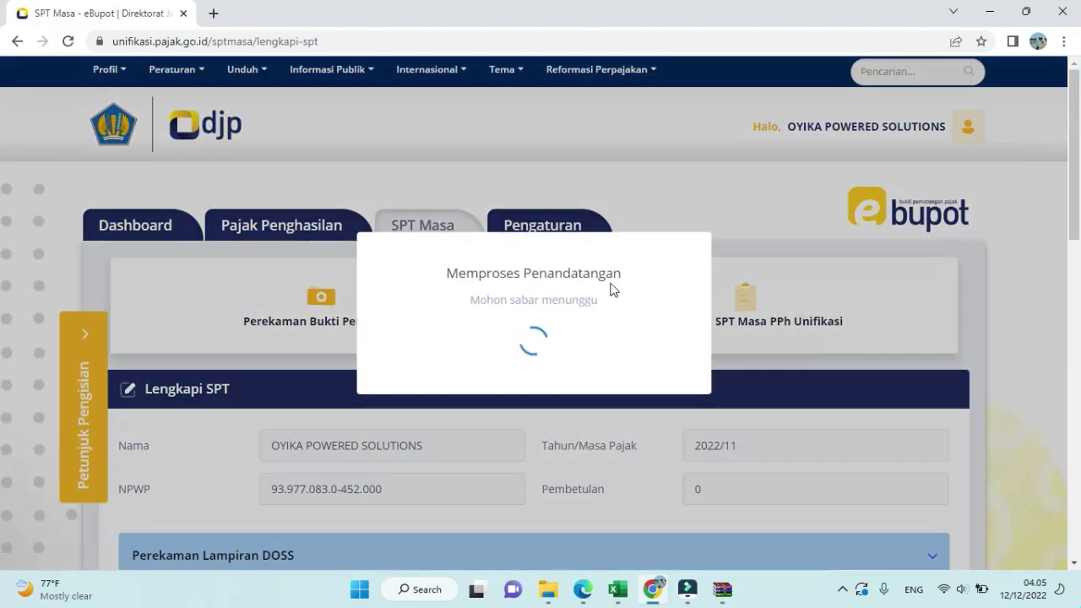
scroll(612, 289, down, 1)
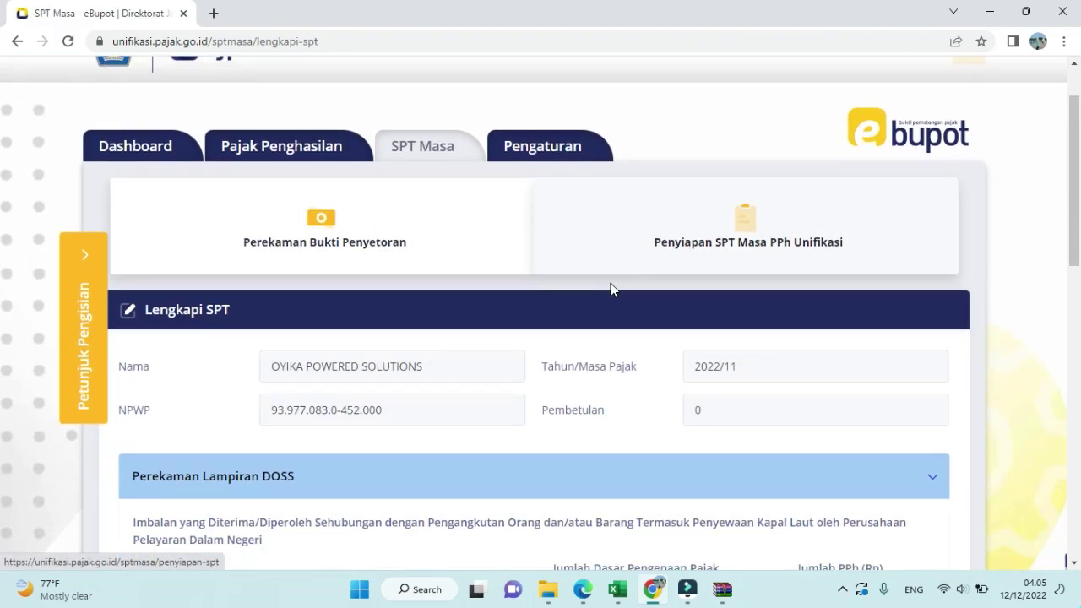
scroll(611, 289, down, 2)
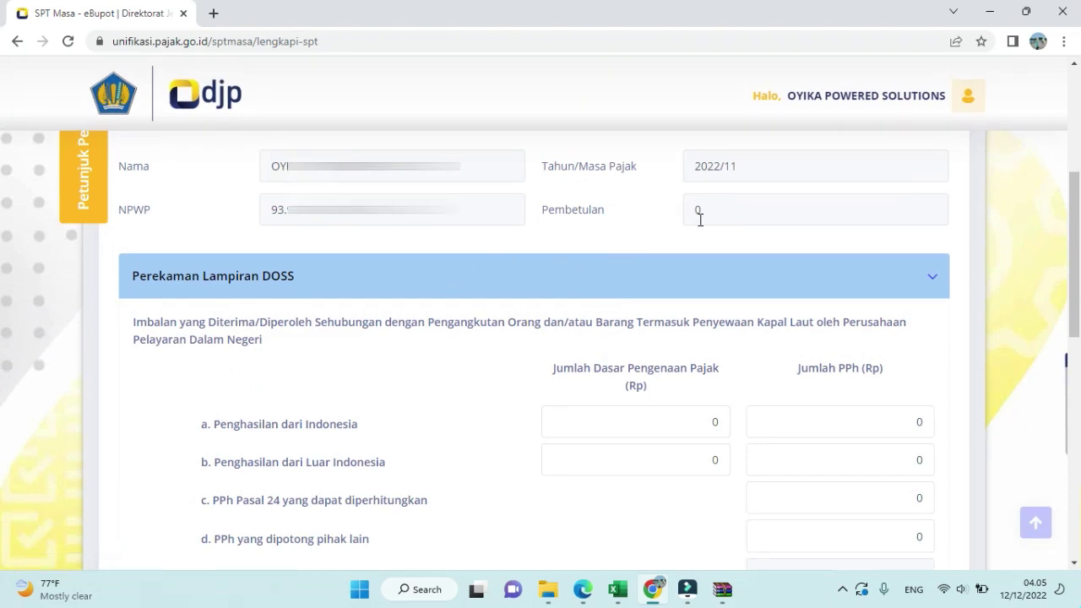
scroll(704, 249, down, 5)
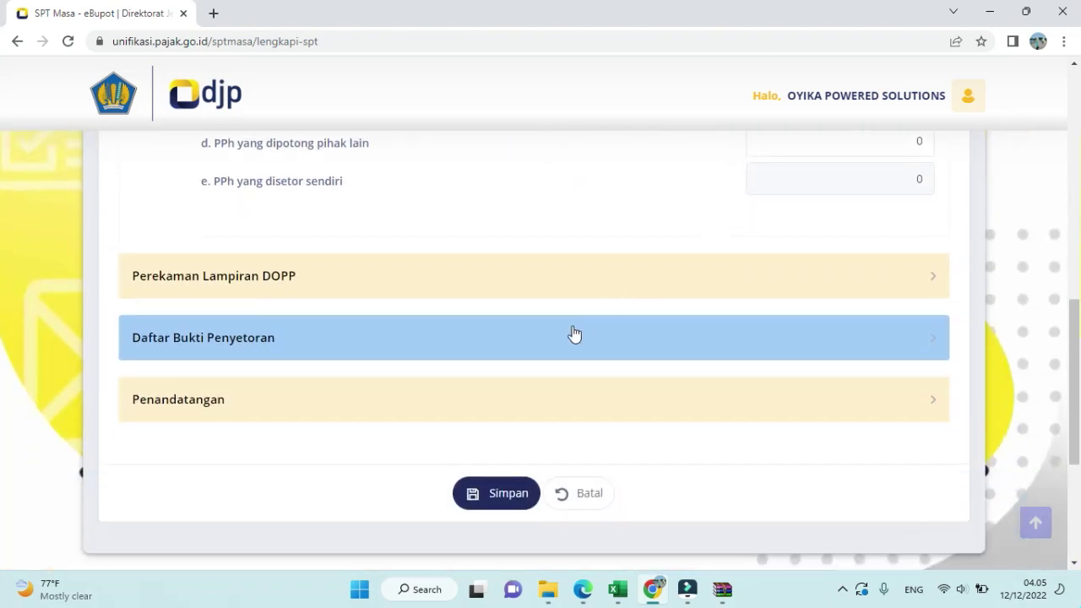
click(573, 342)
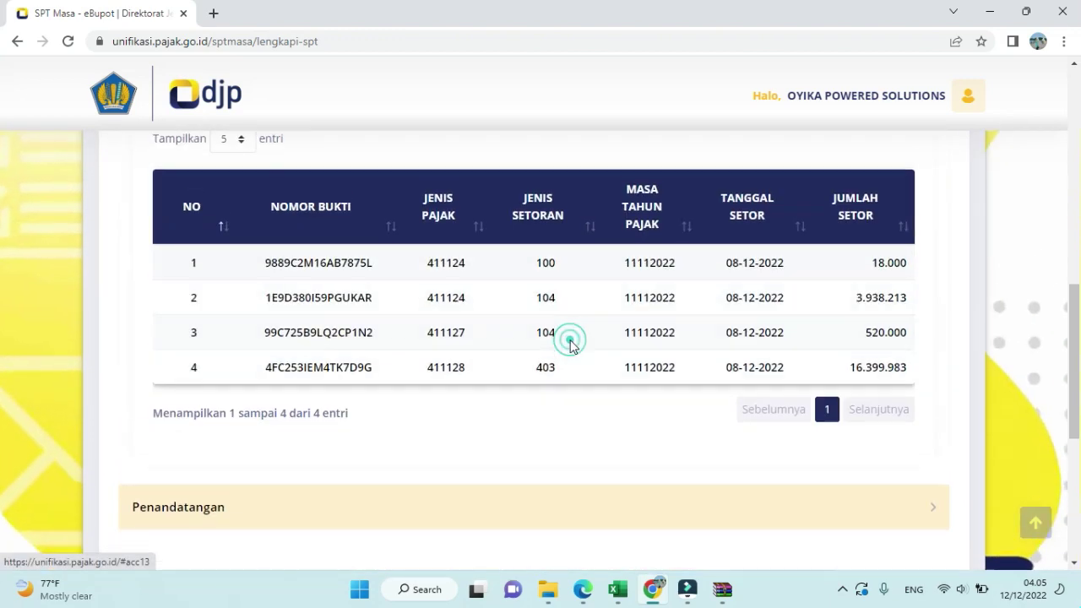
scroll(570, 347, down, 1)
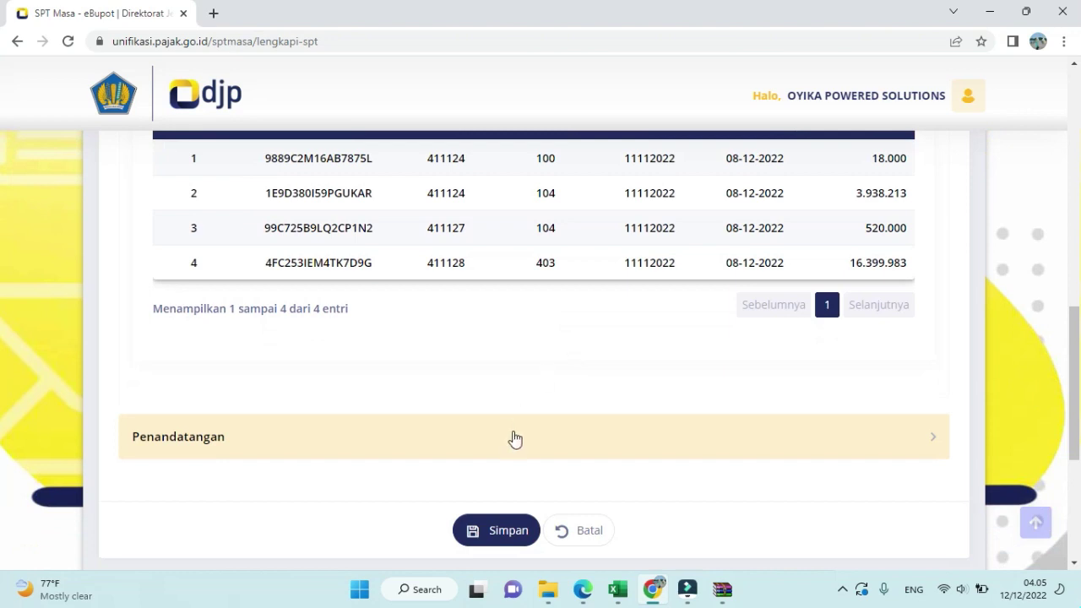
scroll(512, 437, down, 4)
scroll(442, 296, up, 3)
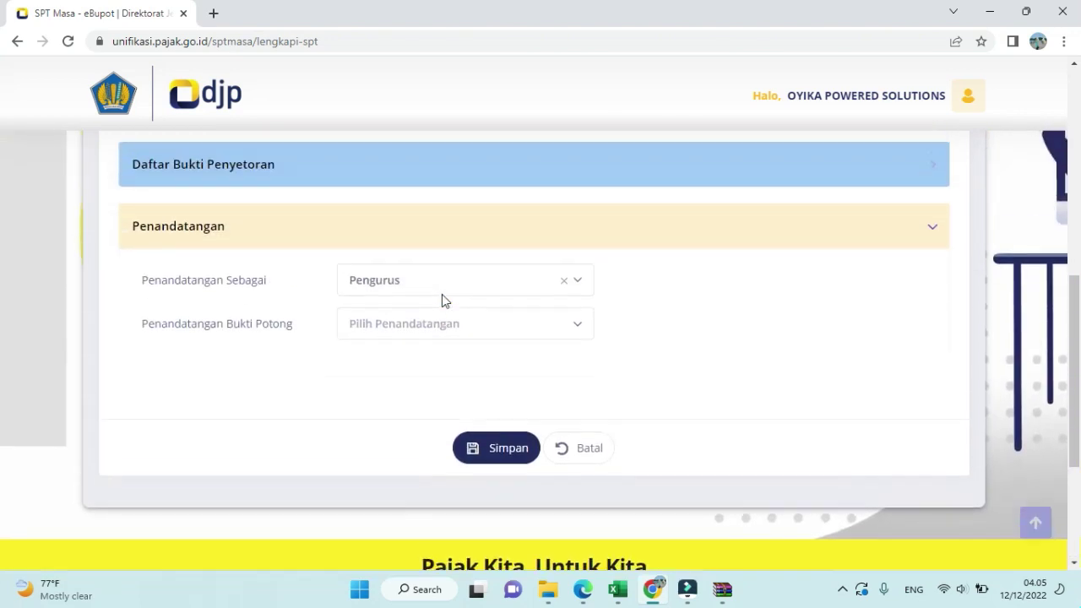
- Set the signer role to Pengurus with the only slip signatory, save, and reload the SPT list
click(381, 292)
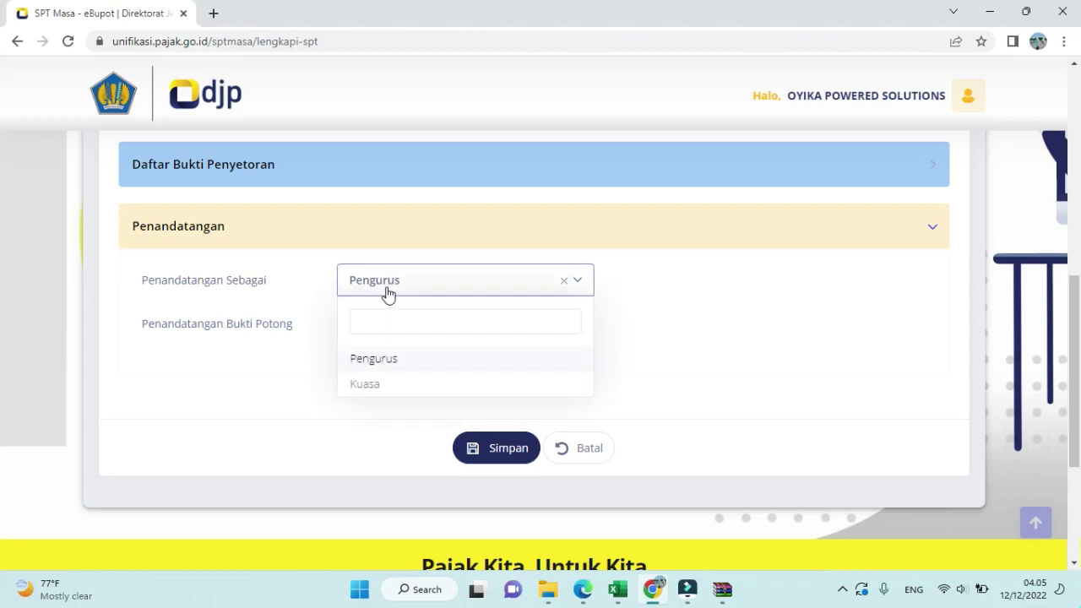
click(390, 355)
click(413, 334)
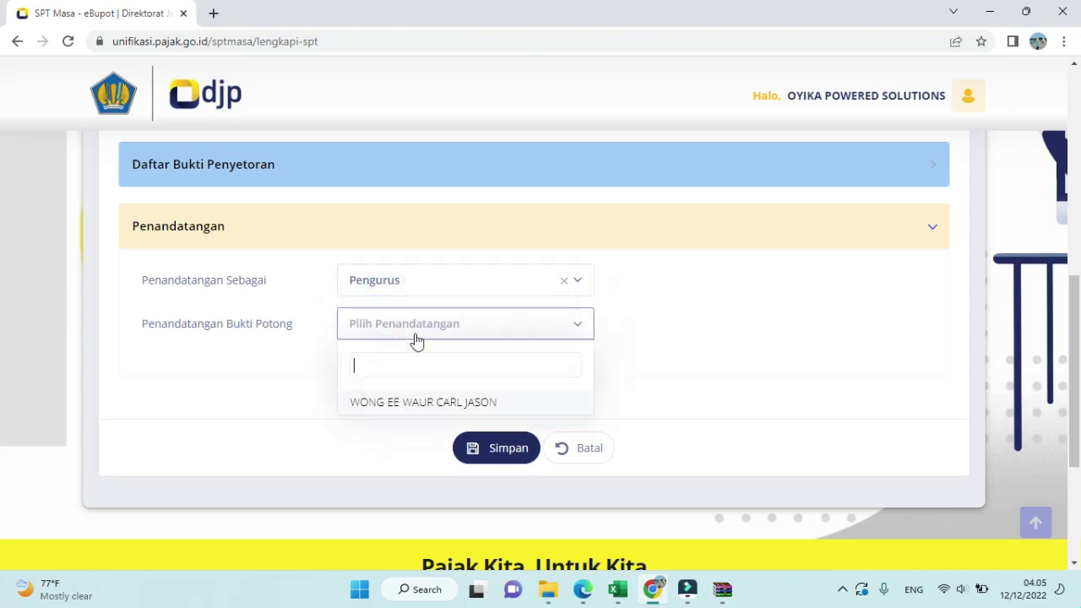
click(405, 400)
click(498, 450)
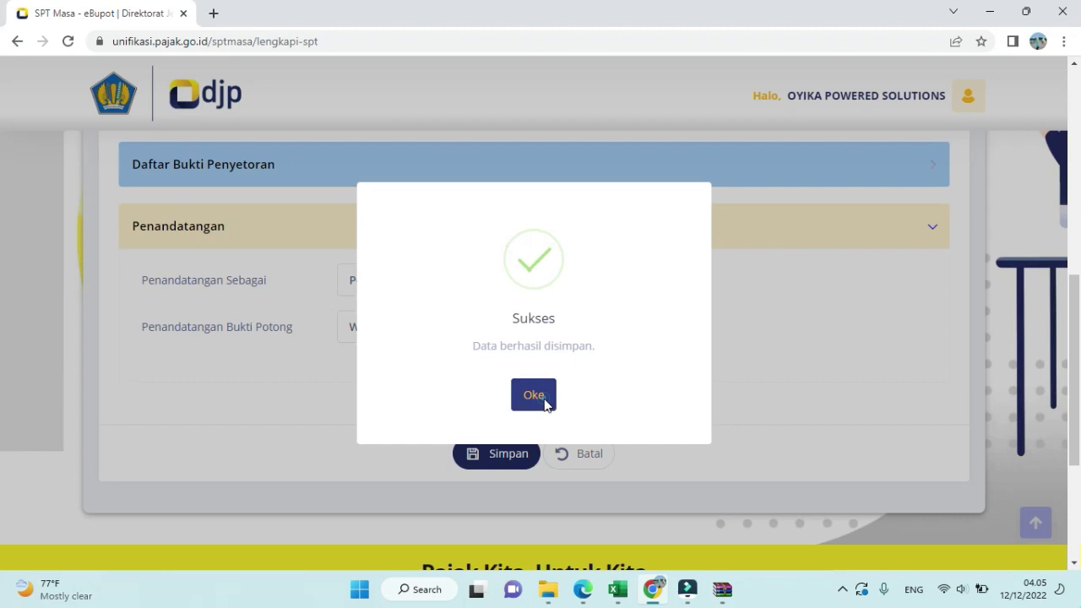
click(533, 395)
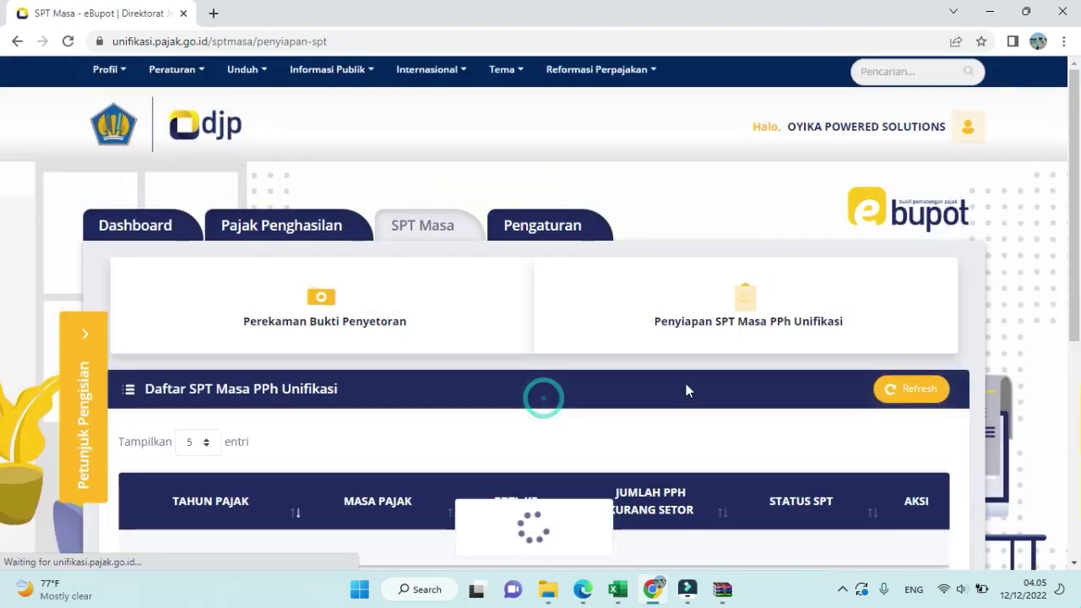
scroll(685, 389, down, 1)
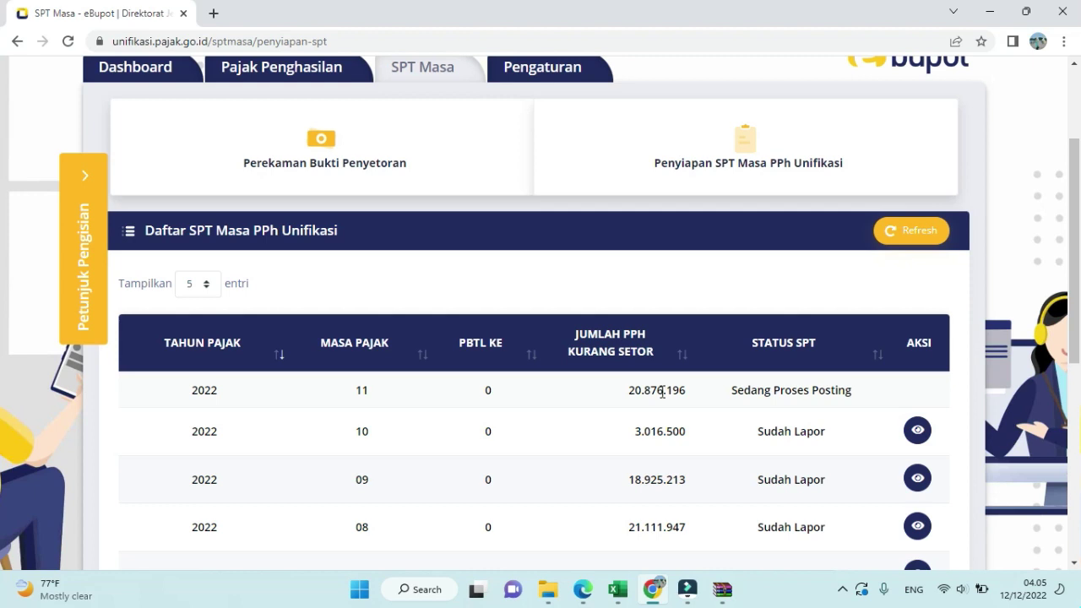
click(67, 41)
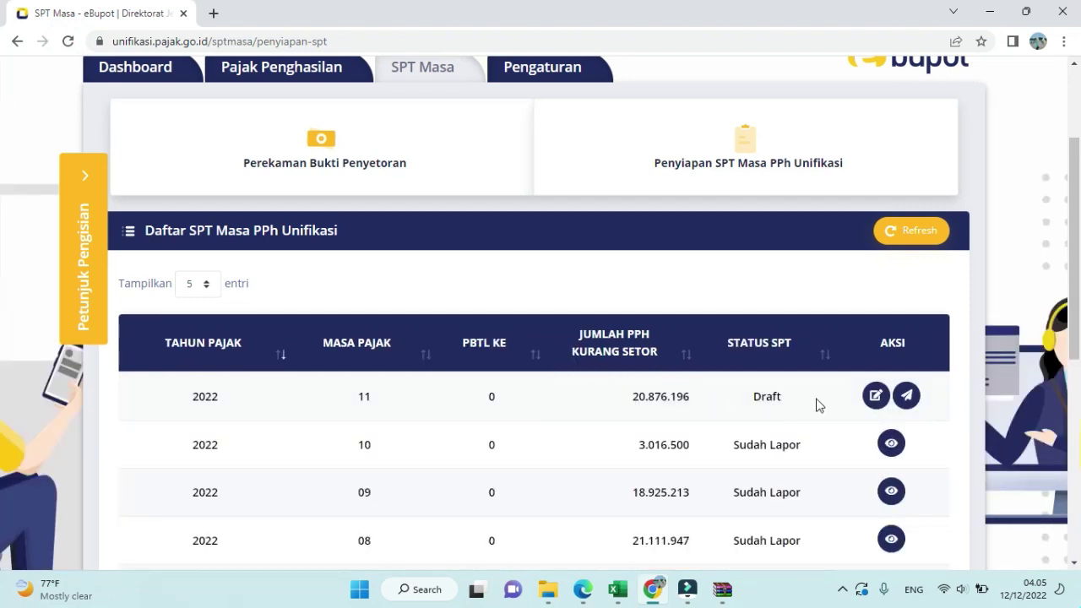
- Start sending the 2022/11 SPT and review the DOSS, DOPP, DBP I and DBP II attachments
click(904, 397)
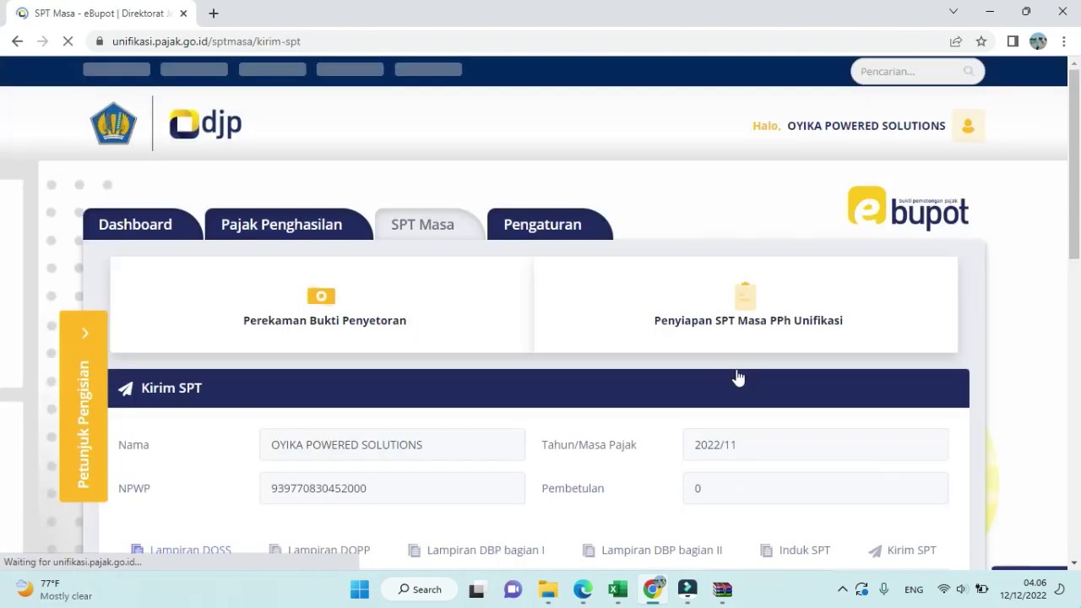
scroll(737, 378, down, 3)
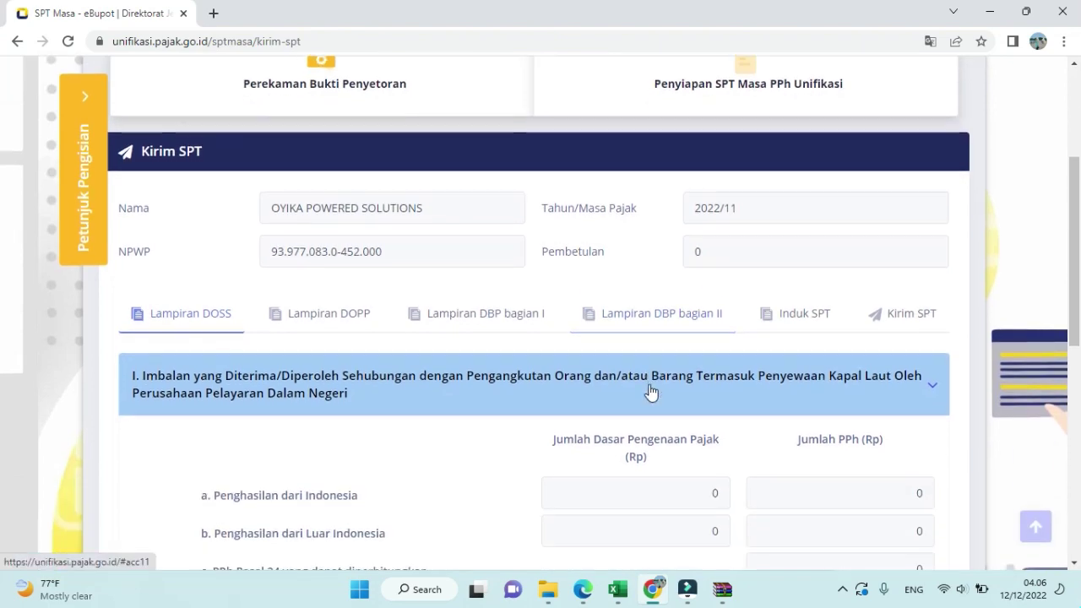
click(650, 391)
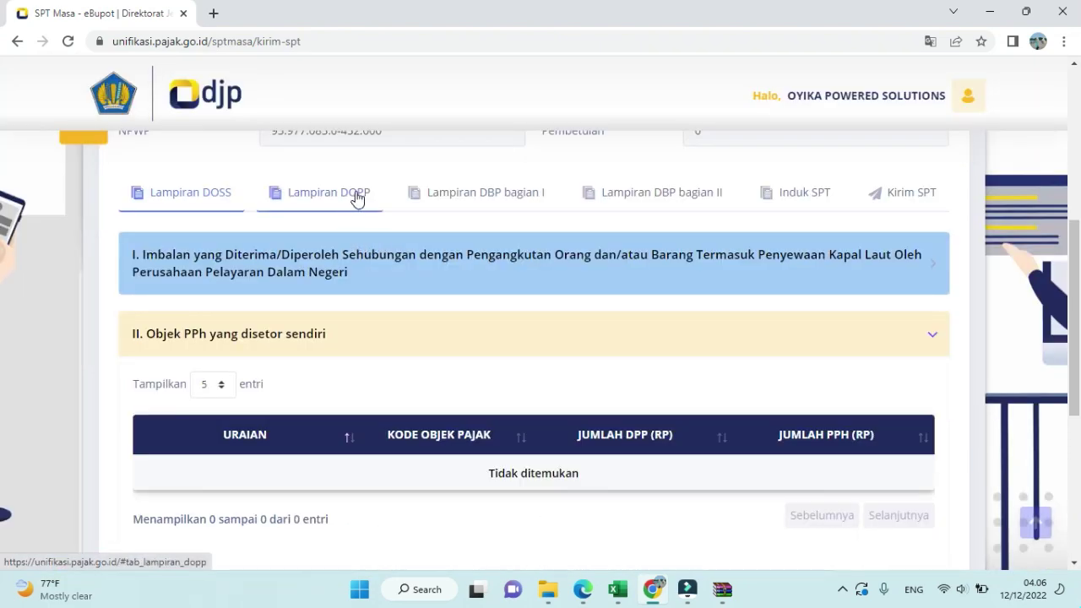
click(353, 203)
click(465, 200)
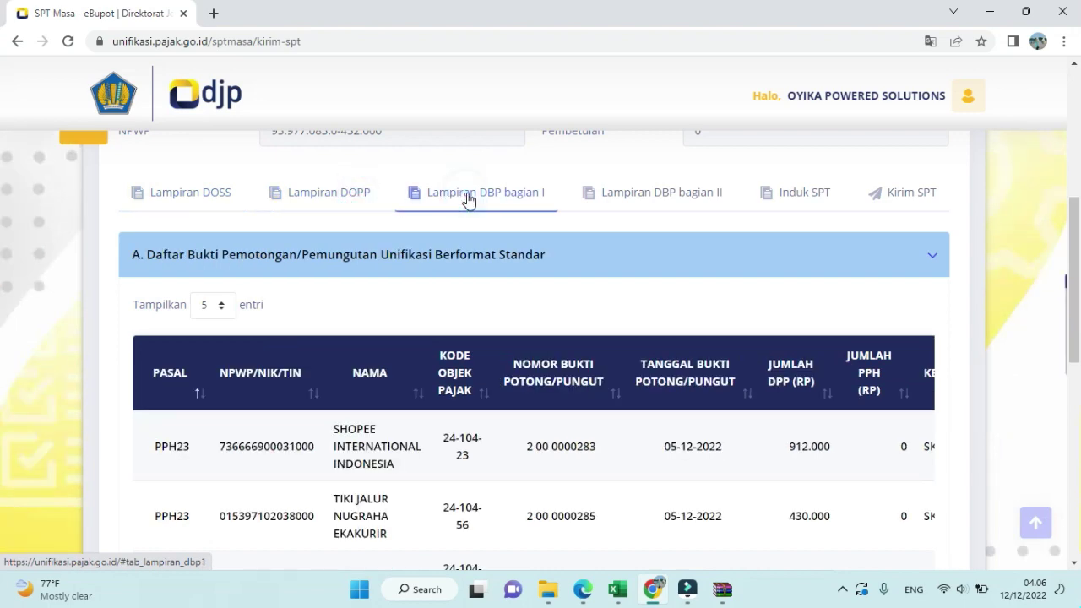
click(671, 196)
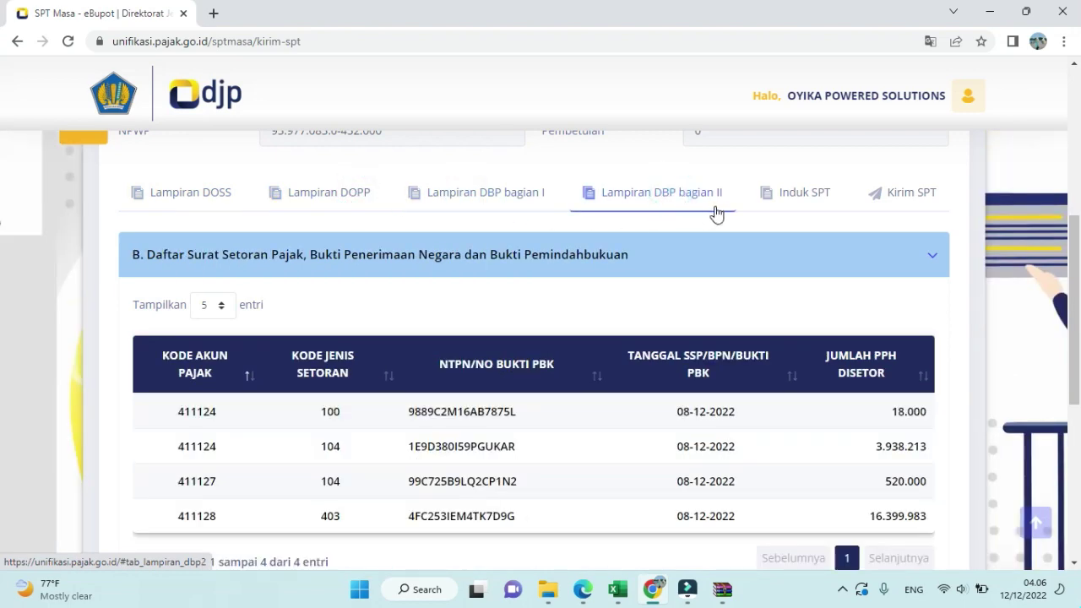
- Review the Induk SPT summary totals, then bring up the electronic certificate upload form
click(781, 201)
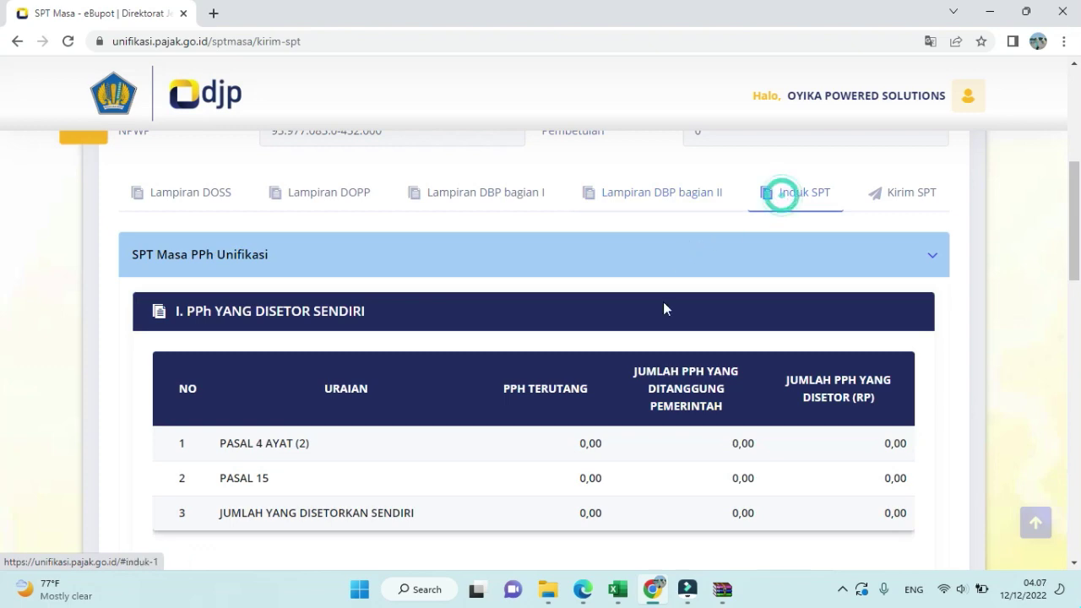
scroll(673, 363, down, 4)
scroll(673, 359, down, 1)
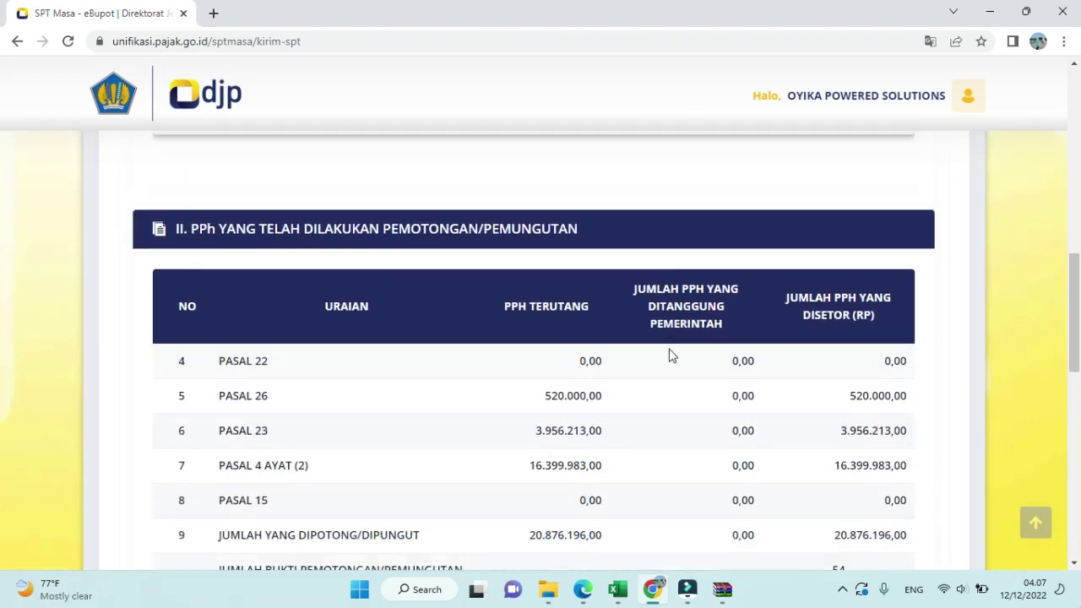
scroll(667, 352, down, 1)
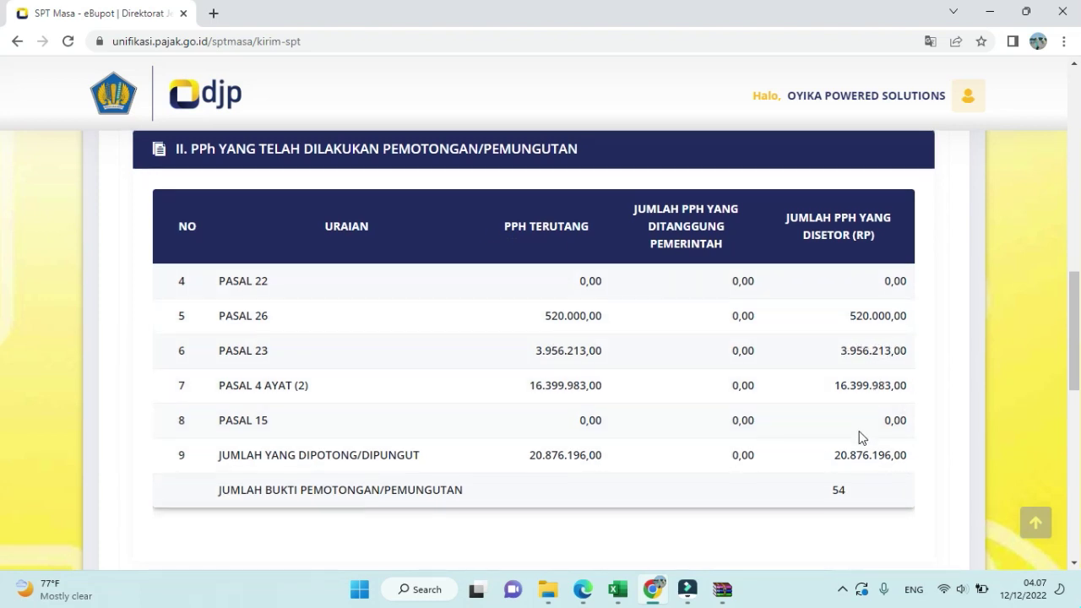
scroll(858, 435, down, 2)
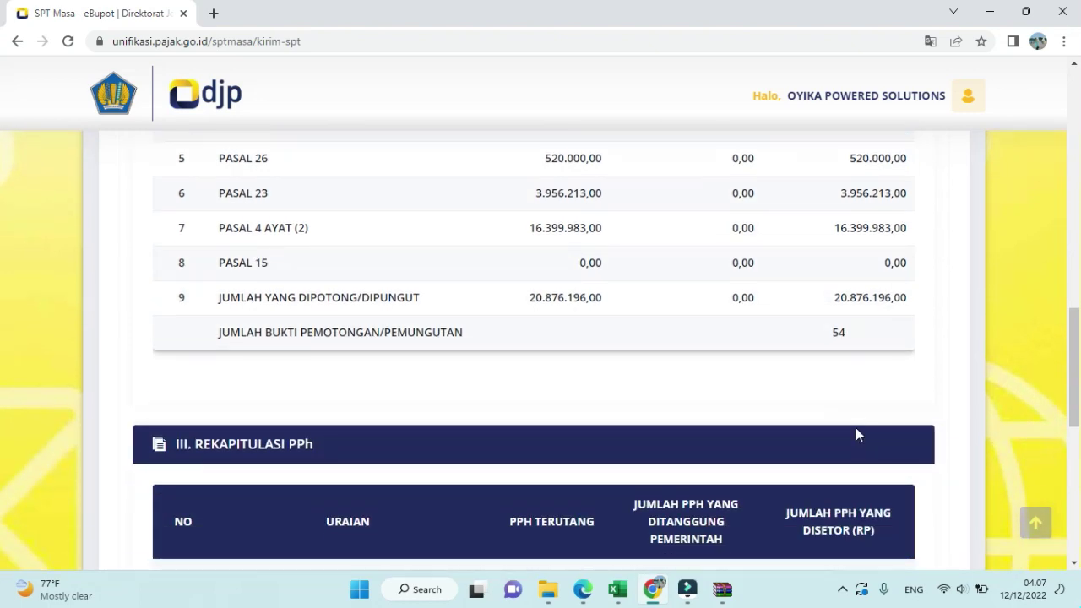
scroll(855, 435, up, 7)
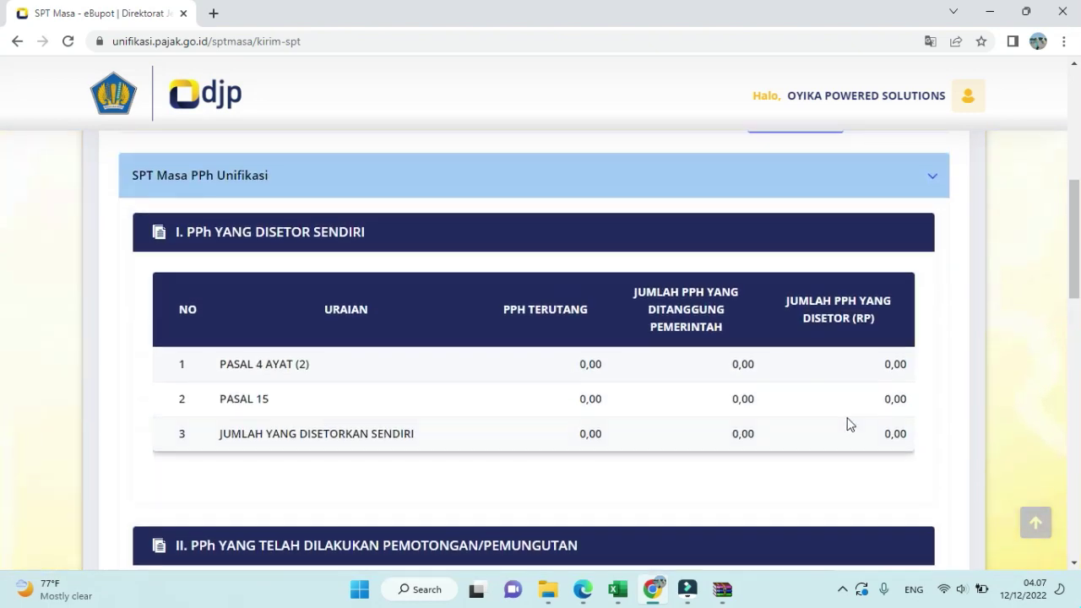
scroll(849, 424, up, 2)
click(916, 317)
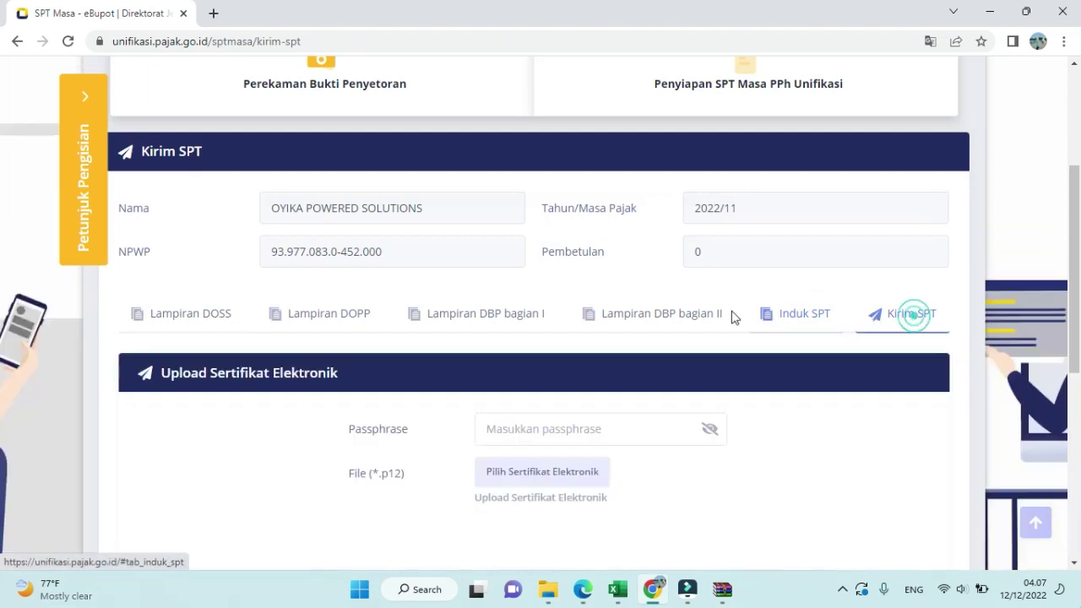
- Enter the electronic certificate passphrase
click(644, 433)
click(644, 433)
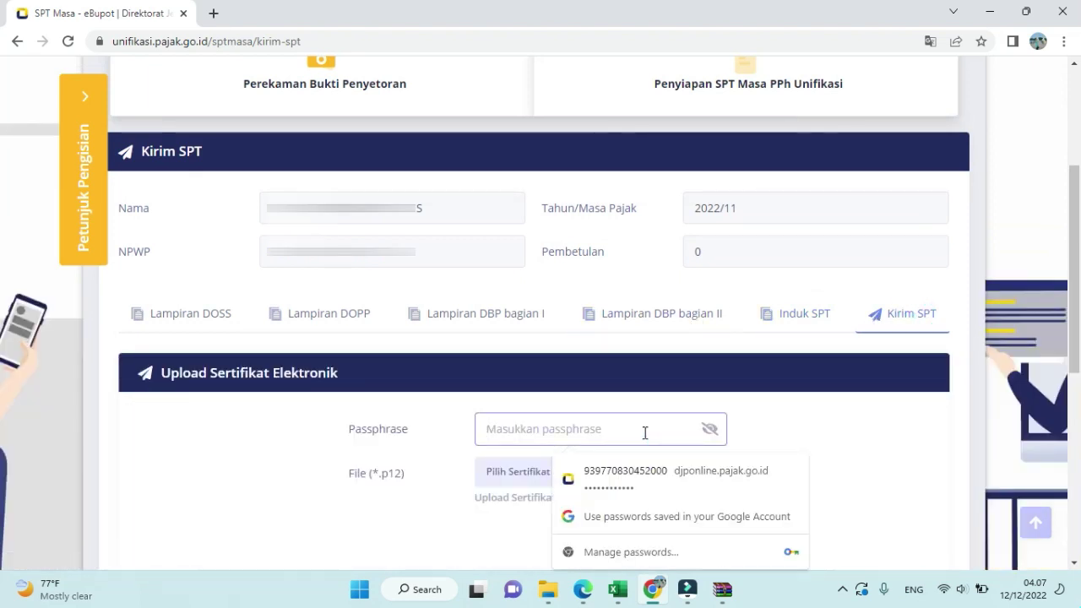
text(••••)
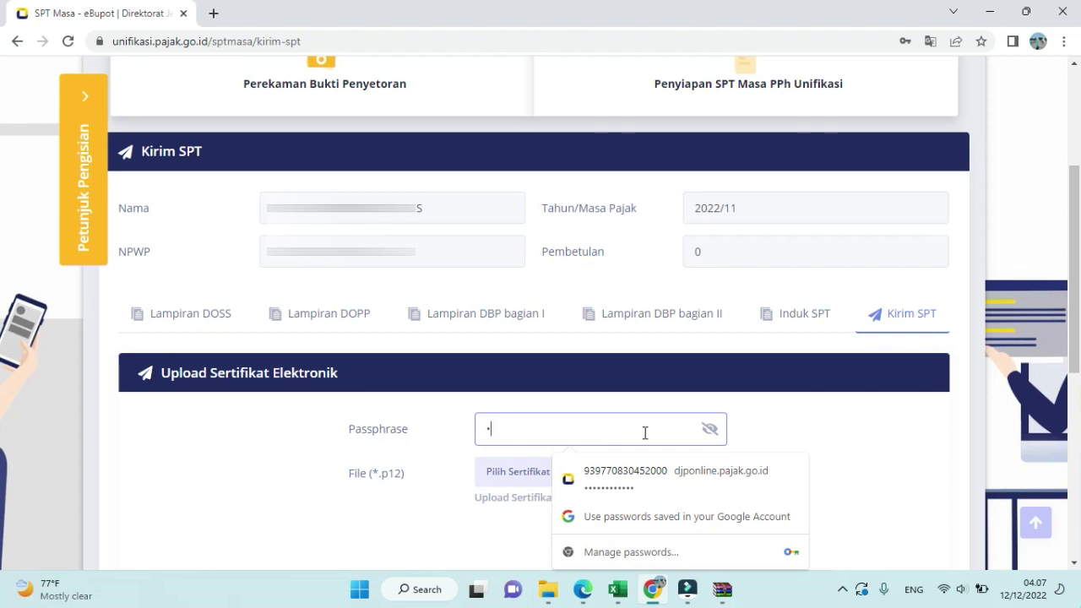
key(BackSpace)
key(BackSpace)
key(BackSpace)
text(•••)
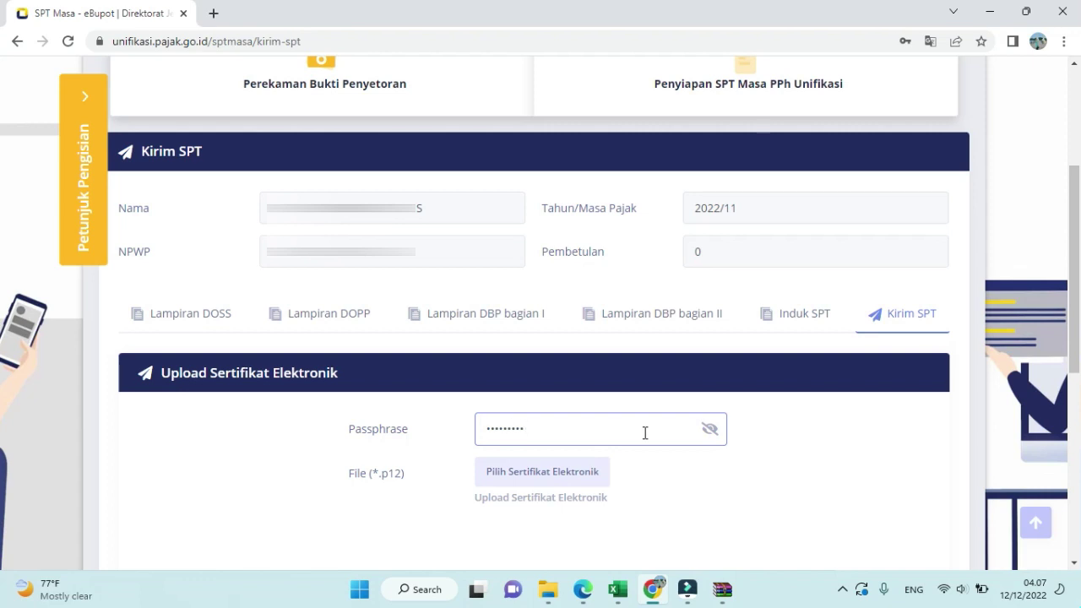
- Attach the OYIKA POWERED SOLUTIONS.p12 certificate from Documents and send the SPT
click(595, 481)
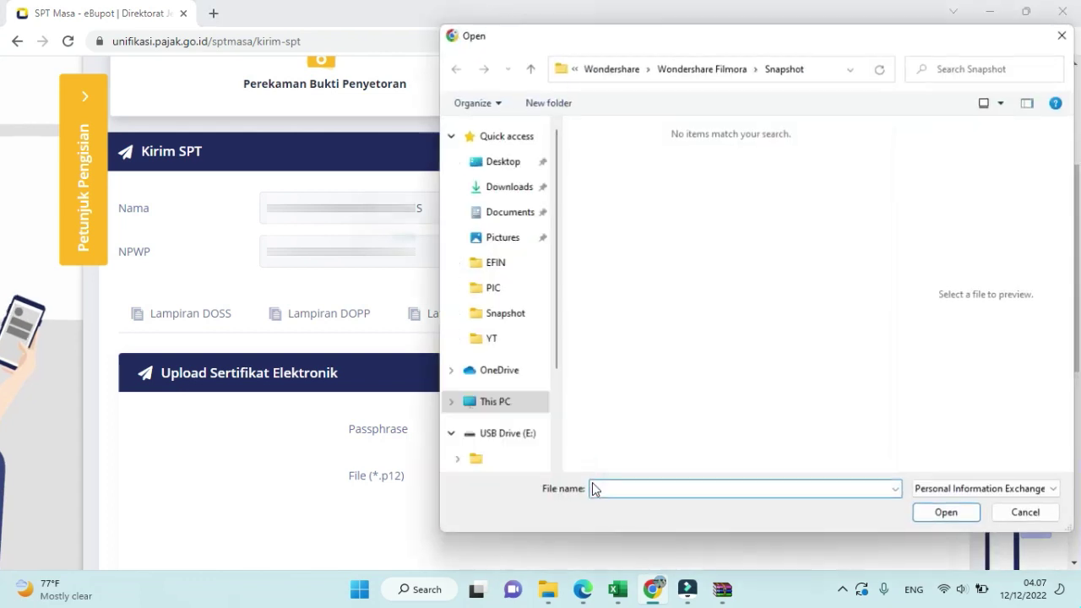
click(510, 213)
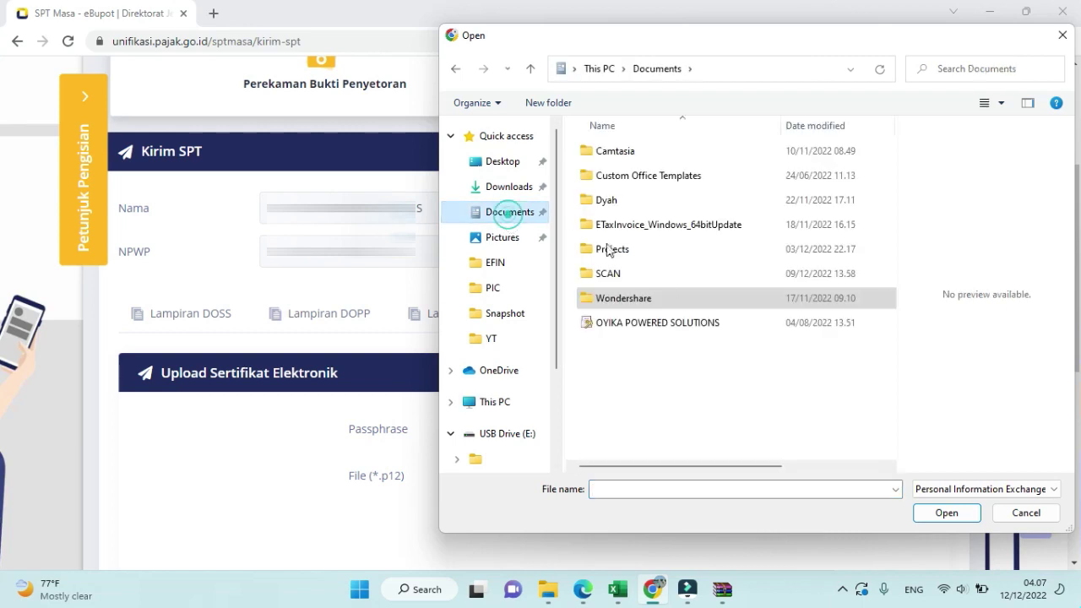
click(647, 323)
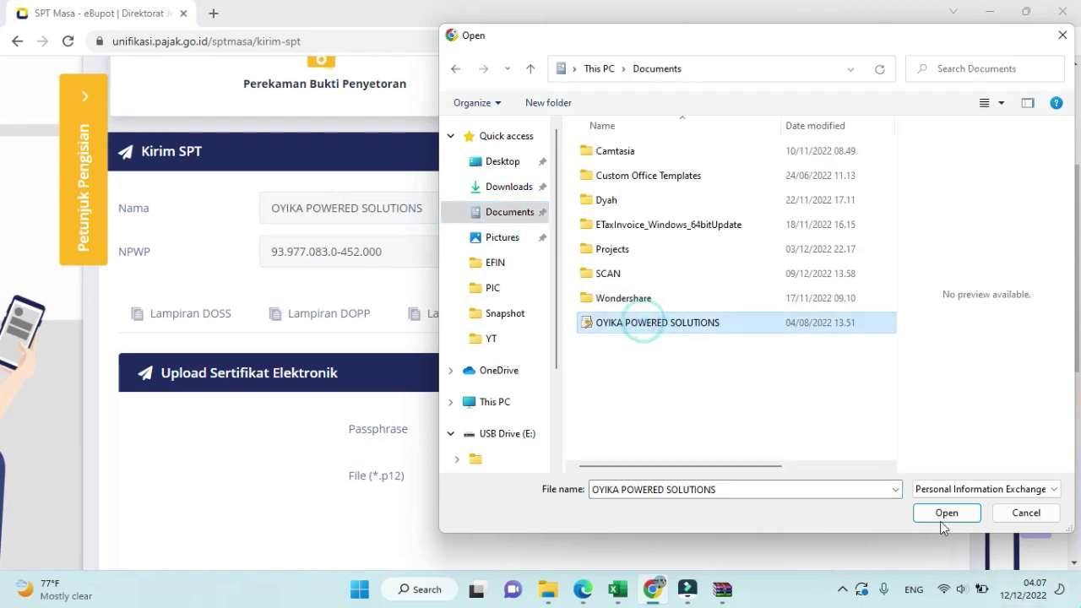
click(944, 510)
scroll(802, 488, down, 3)
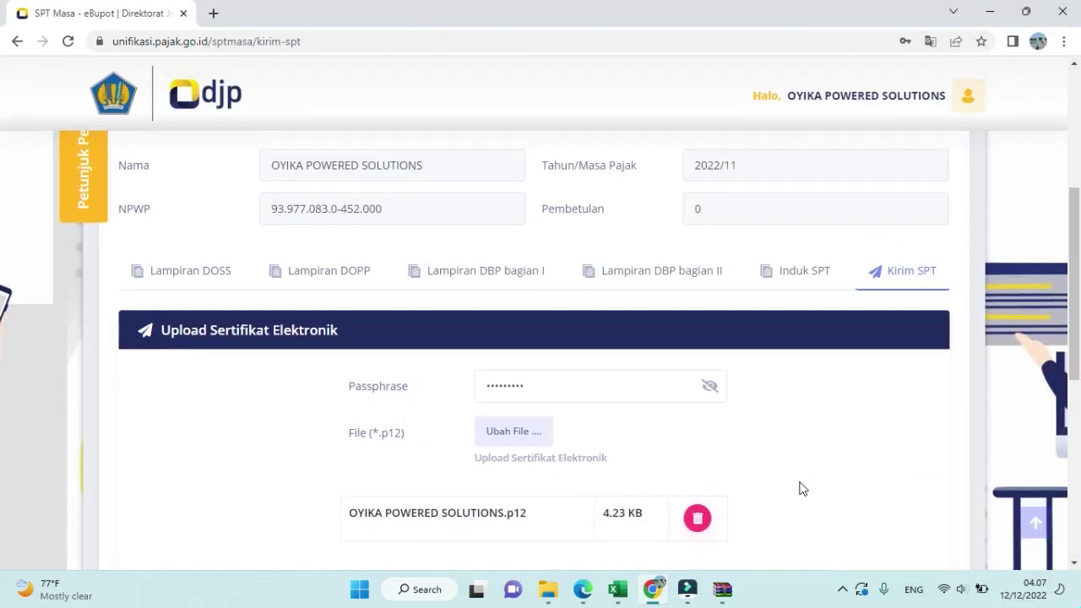
scroll(802, 488, down, 2)
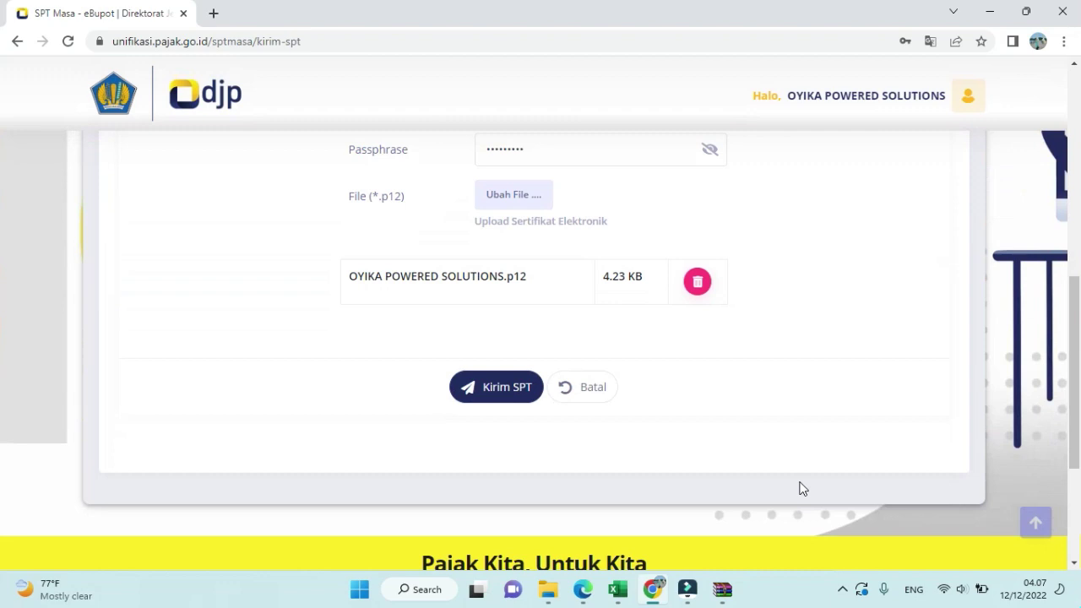
click(494, 392)
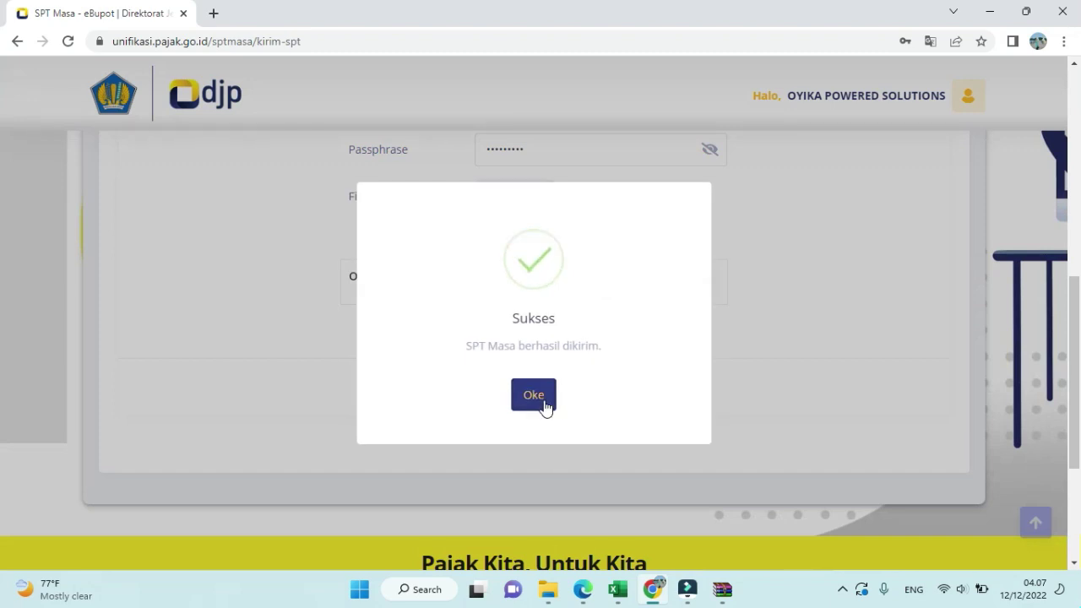
- Acknowledge the sent SPT, decline saving the password, and check the 2022-11 return on the Dashboard
click(544, 405)
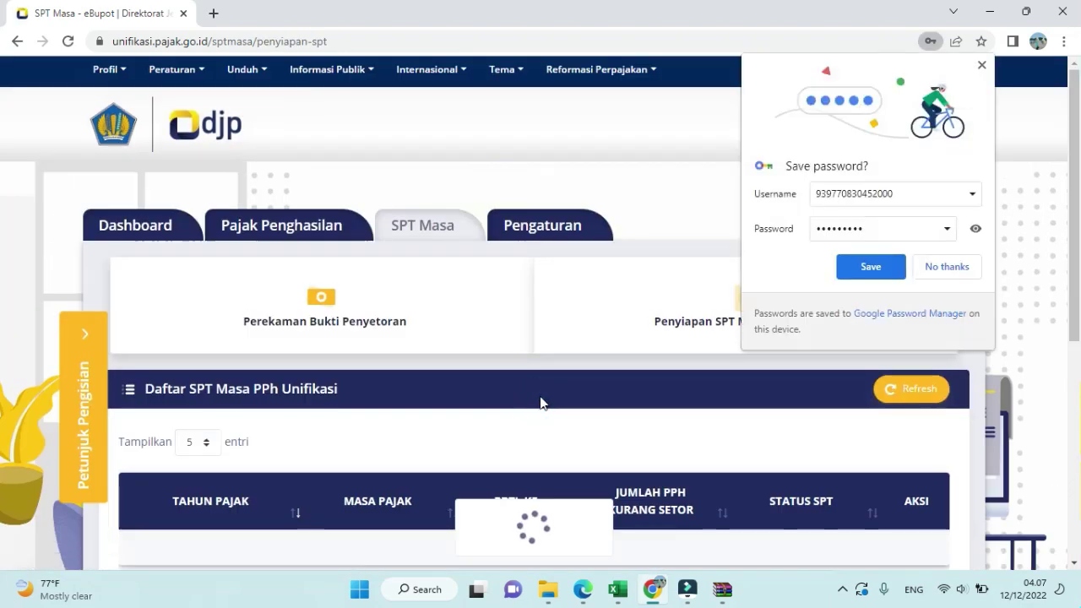
click(953, 274)
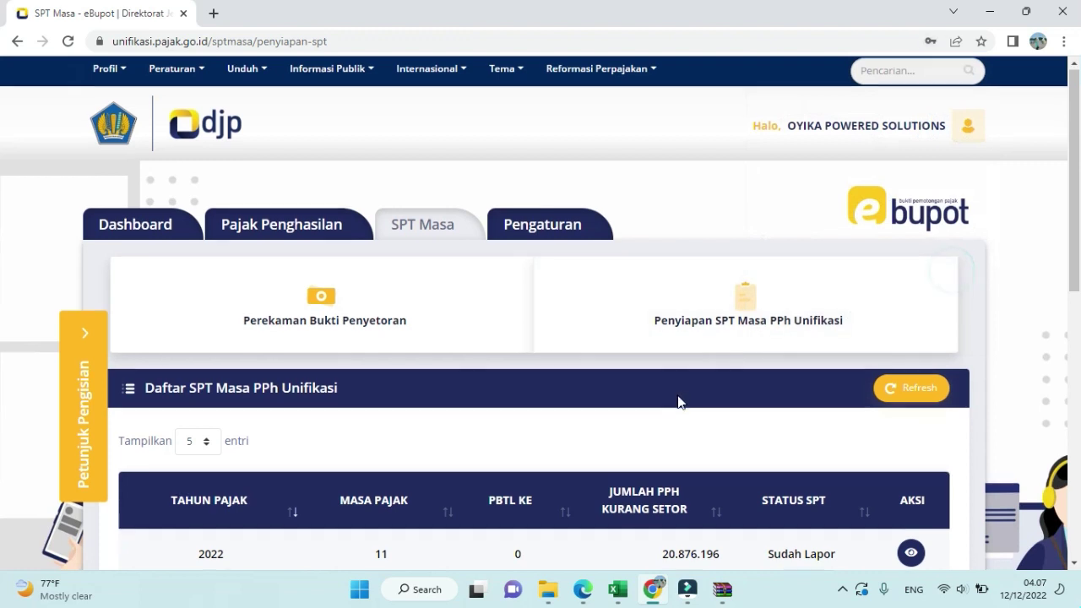
scroll(677, 397, down, 2)
click(912, 230)
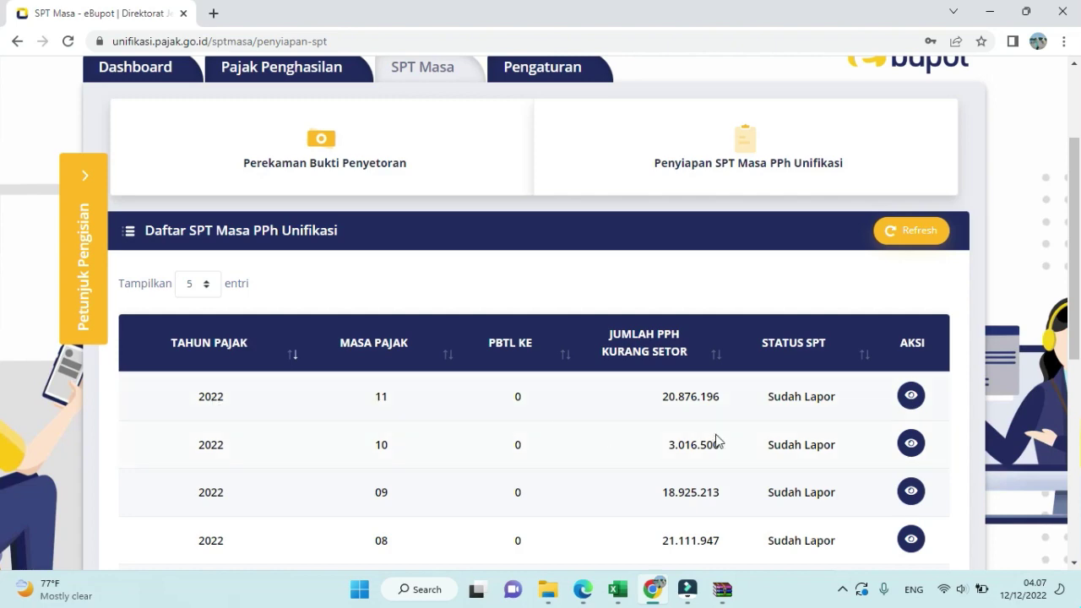
click(135, 66)
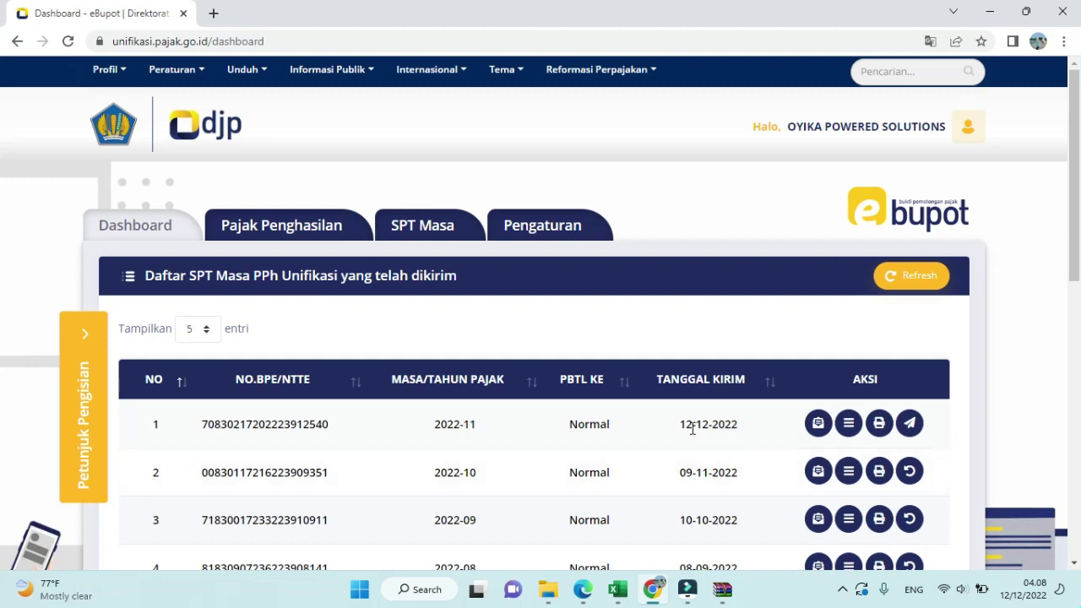
click(818, 424)
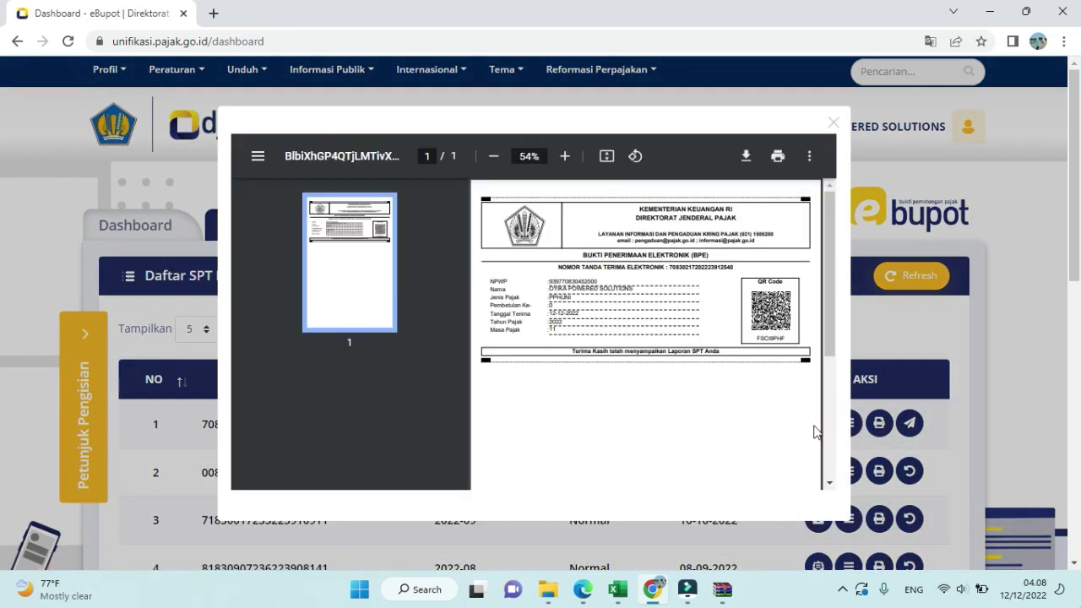
click(833, 122)
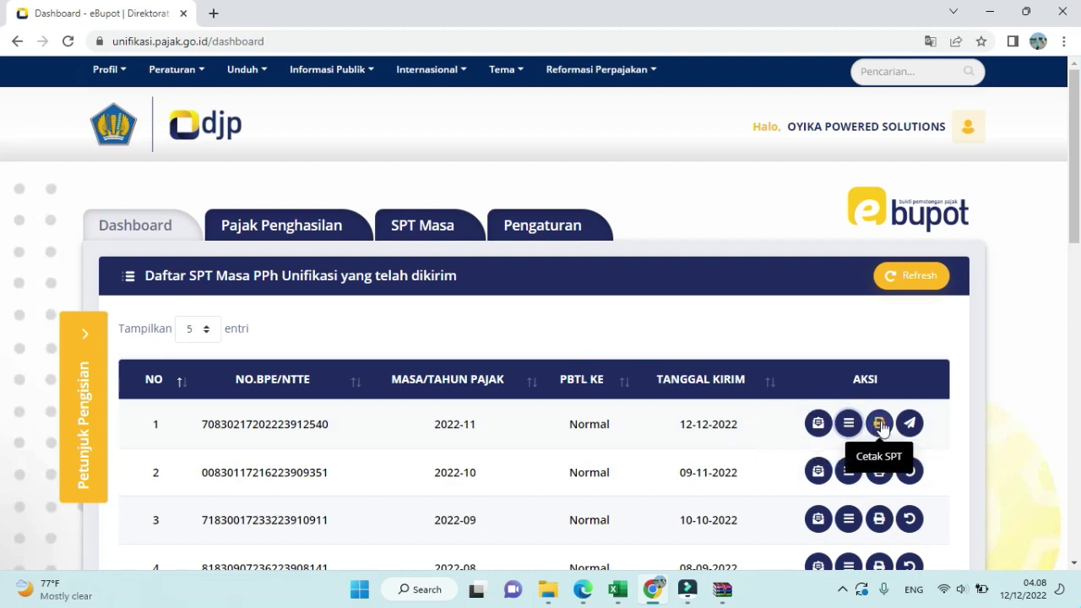
click(879, 424)
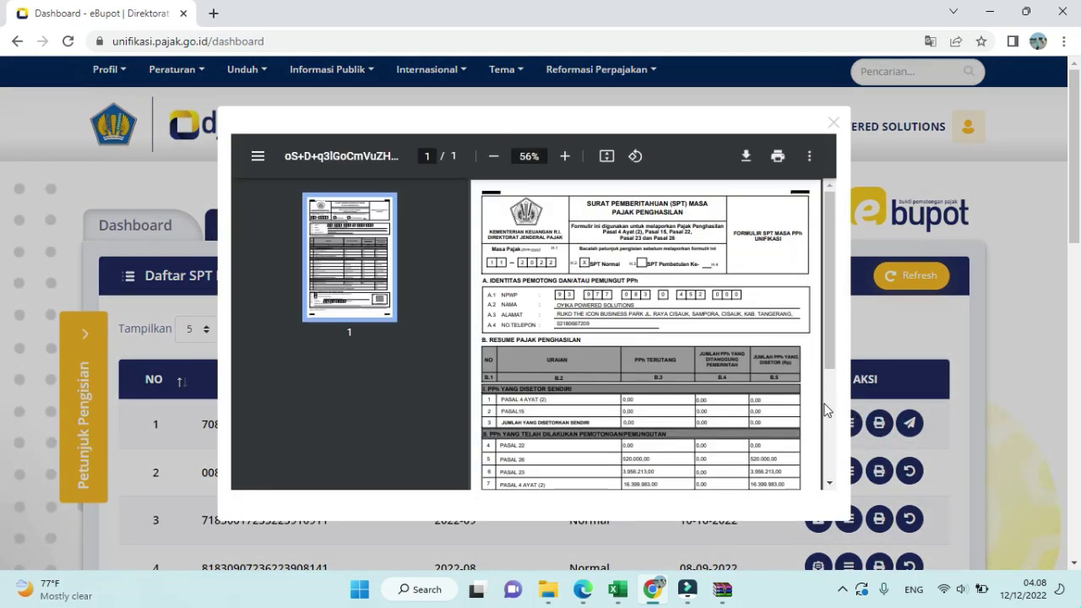
click(833, 122)
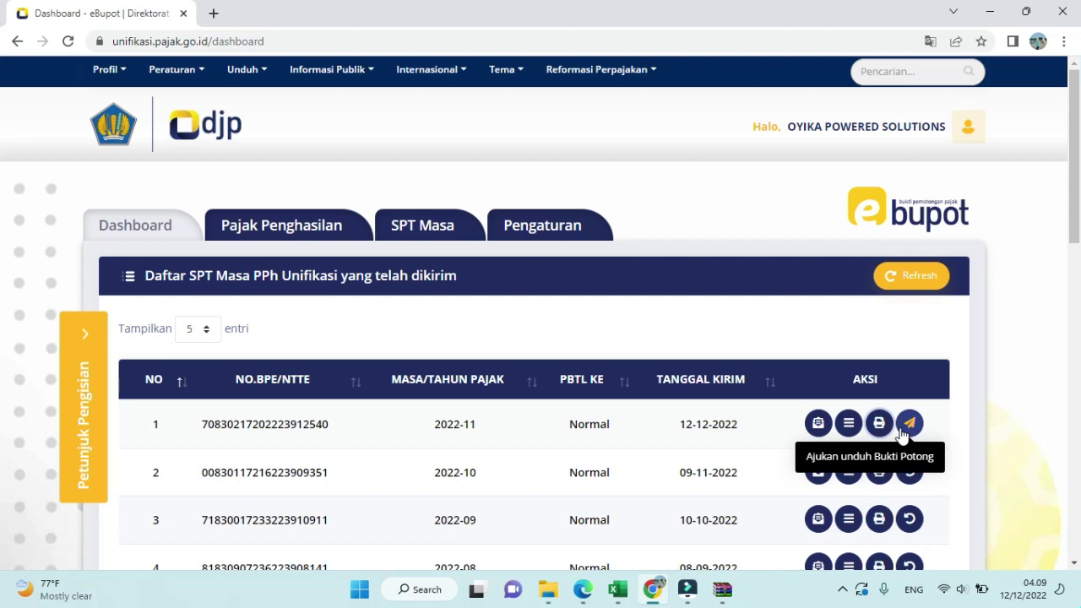
- Request the 2022-11 withholding slips, reload until ready, and download them as a ZIP
click(902, 433)
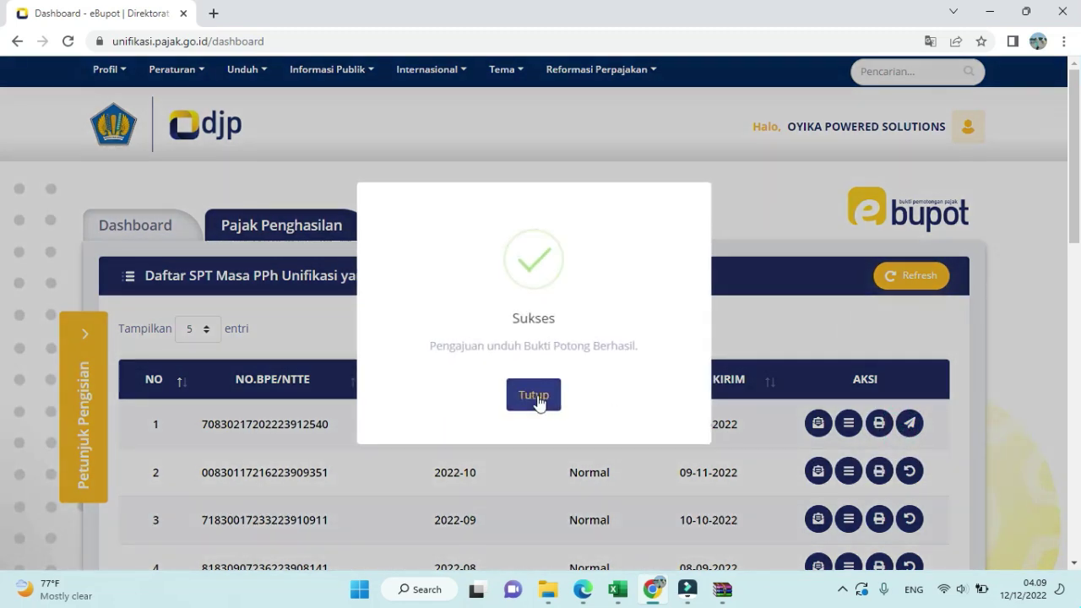
click(537, 394)
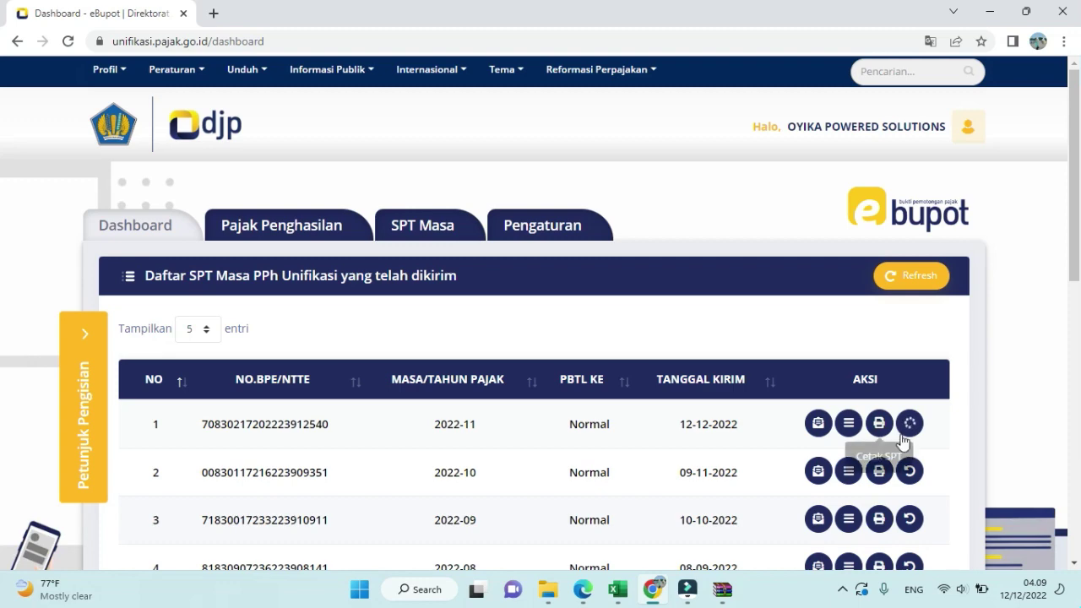
click(71, 44)
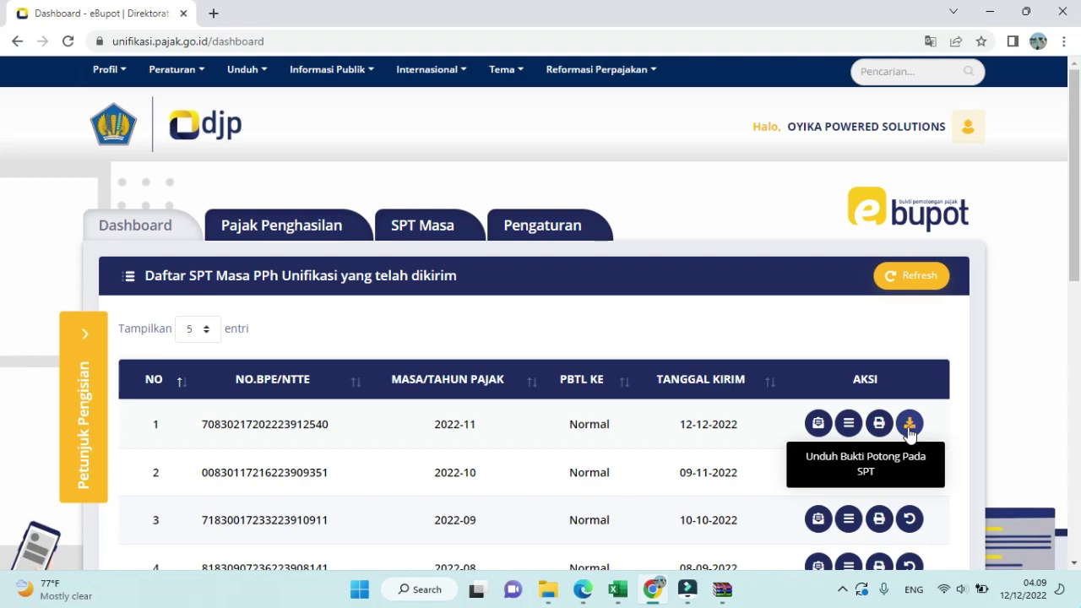
click(910, 430)
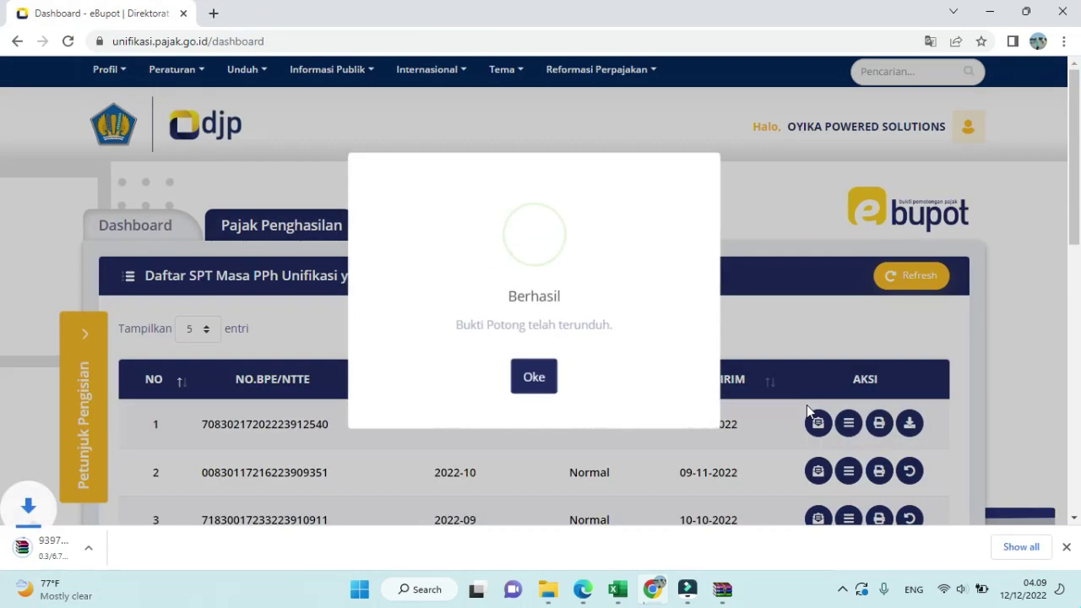
click(529, 376)
- Open the slips ZIP in WinRAR, view the first PDF slip, then return to the dashboard
click(126, 551)
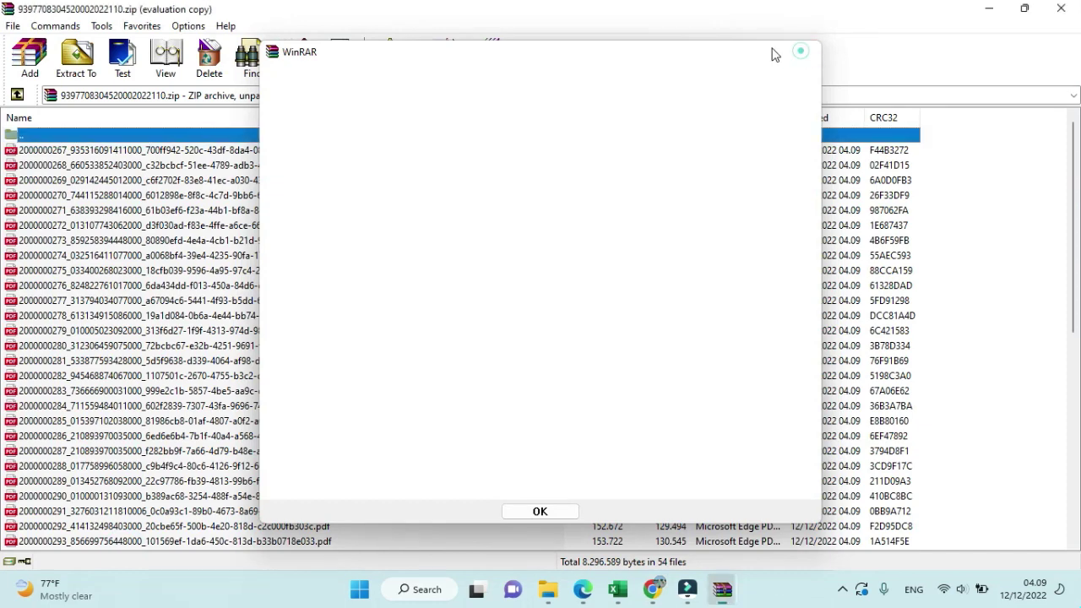
click(802, 52)
double_click(283, 152)
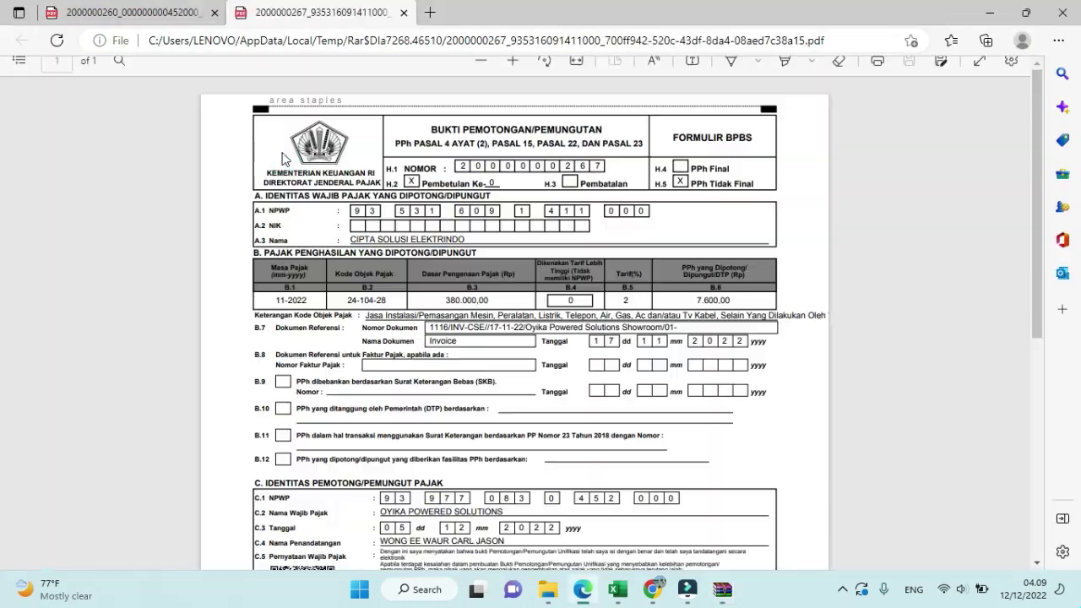
scroll(524, 321, down, 1)
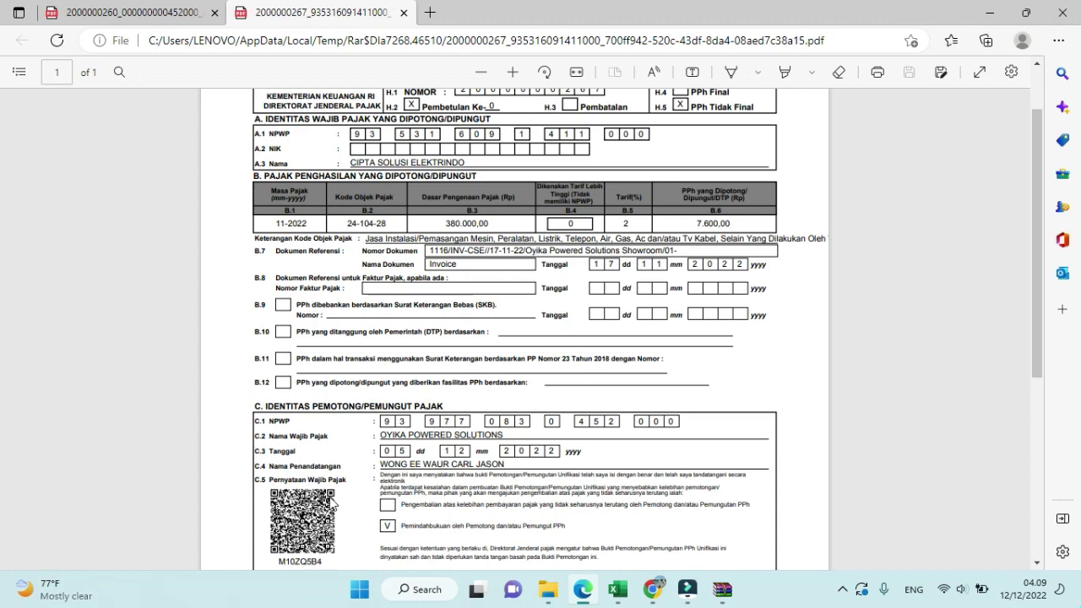
click(653, 588)
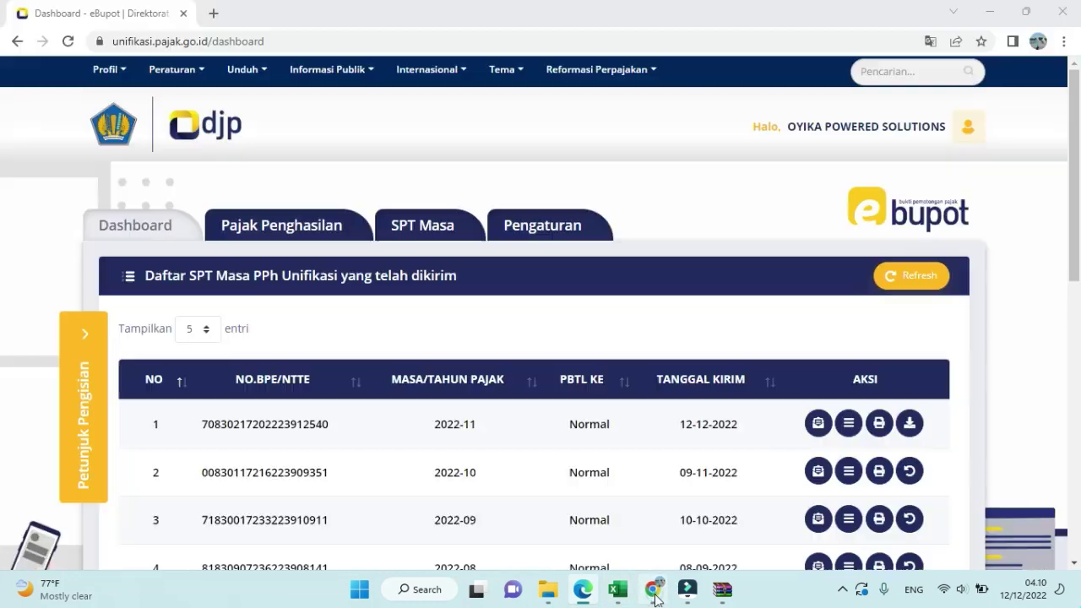